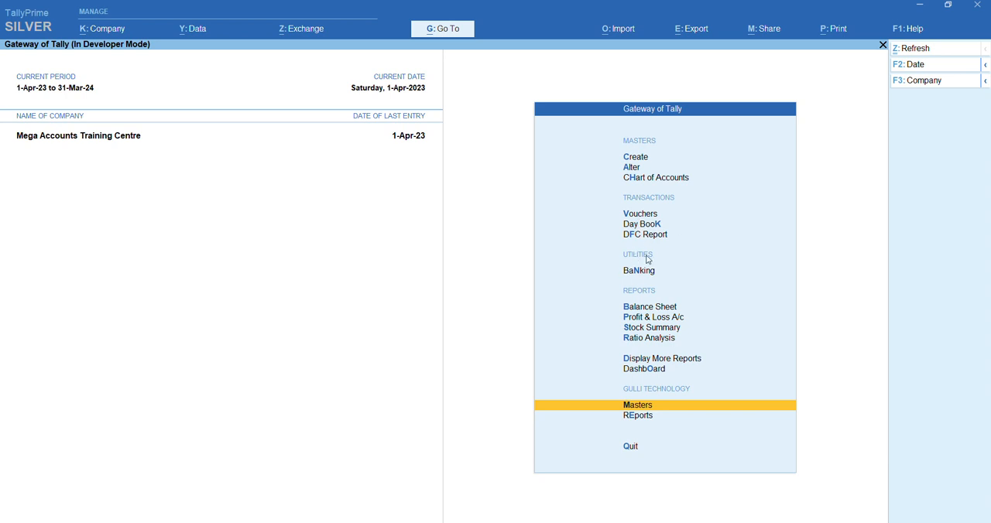
Review the status of the configured TDL files and check the Enable Student Module setting in the company features
key(ctrl+alt+t)
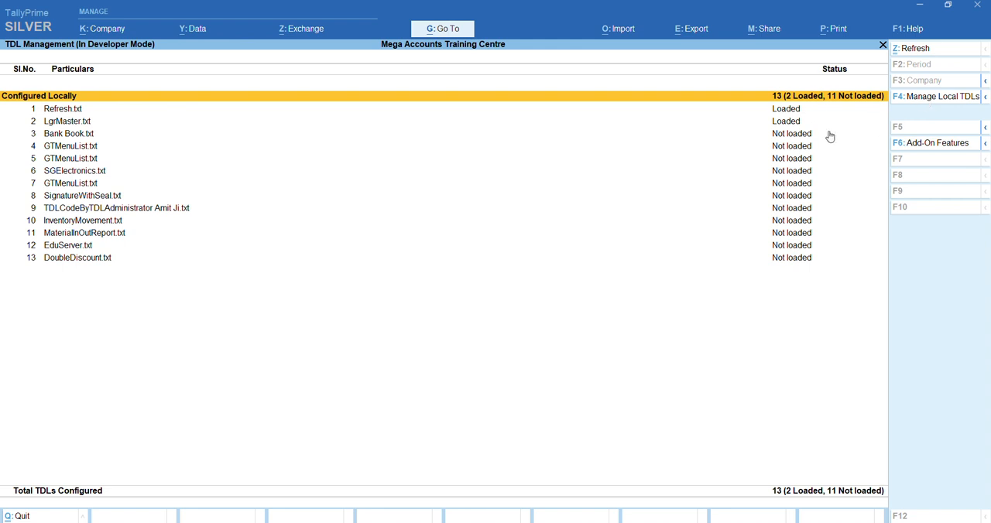
key(Escape)
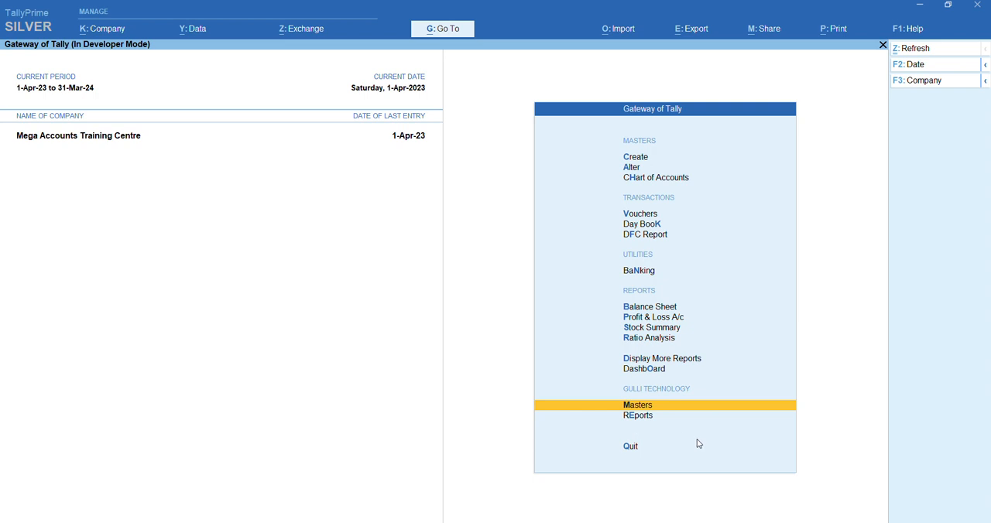
key(F11)
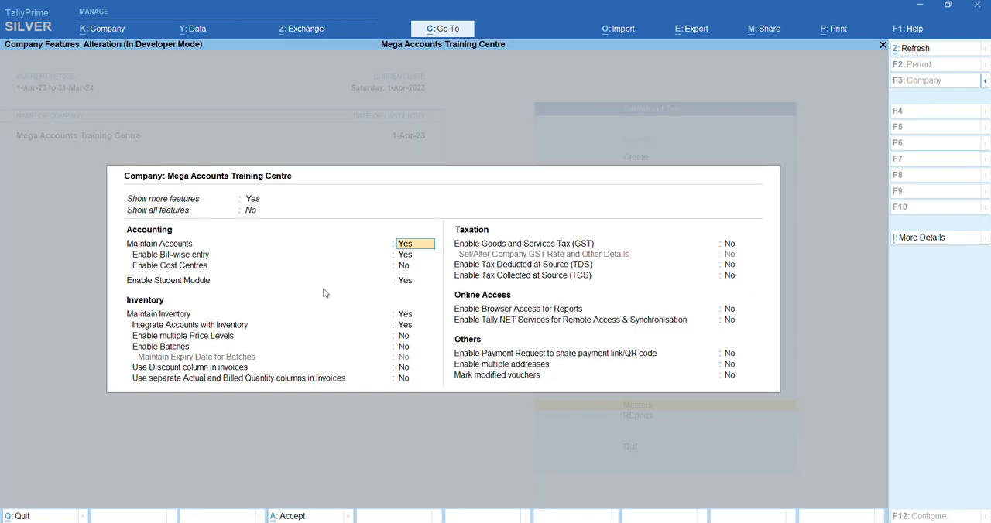
click(403, 282)
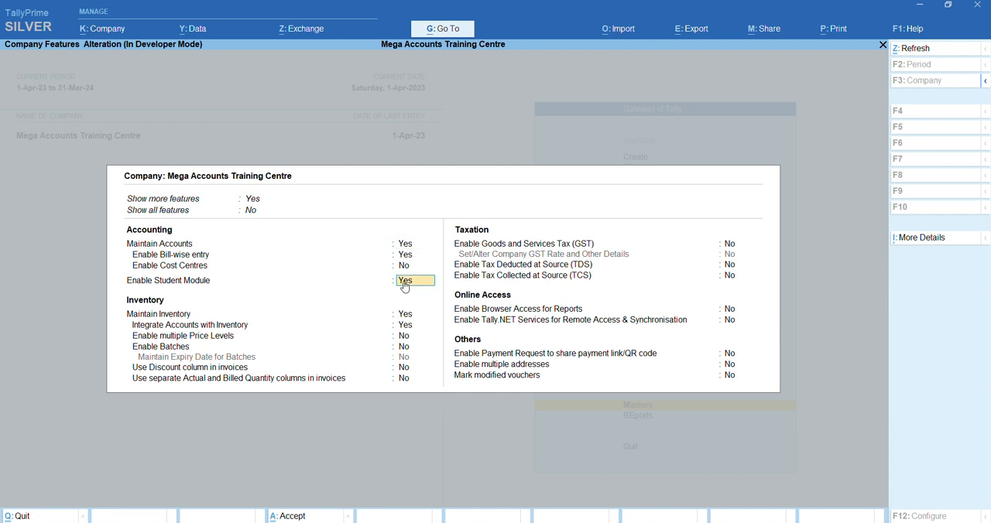
key(ctrl)
key(ctrl+a)
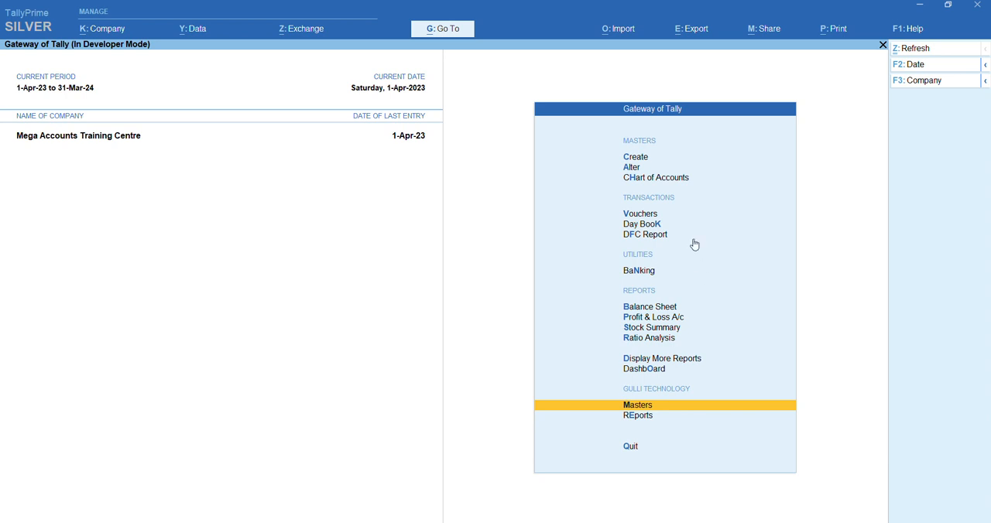
Add PGDCA as the third entry in the Course/Class list of the Gulli Technology masters and save it
click(639, 407)
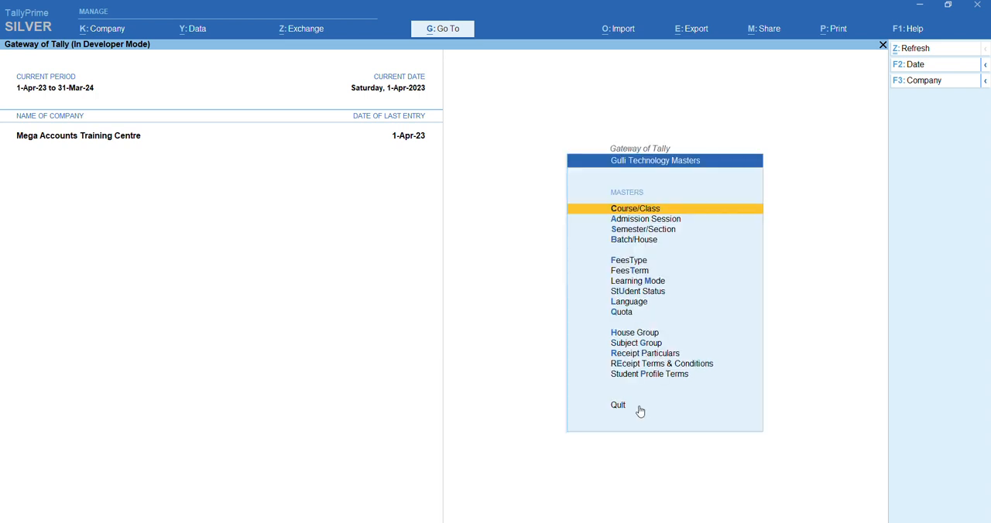
click(637, 215)
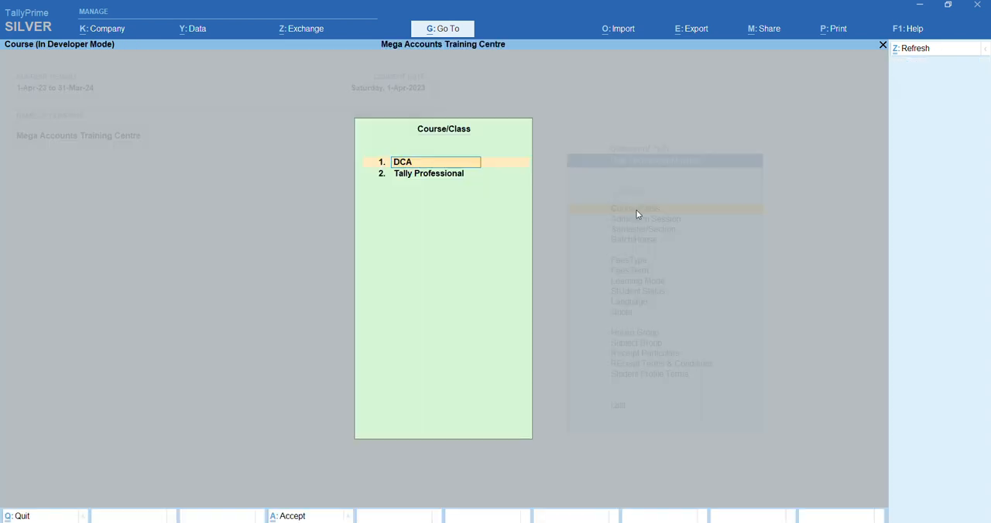
key(Down)
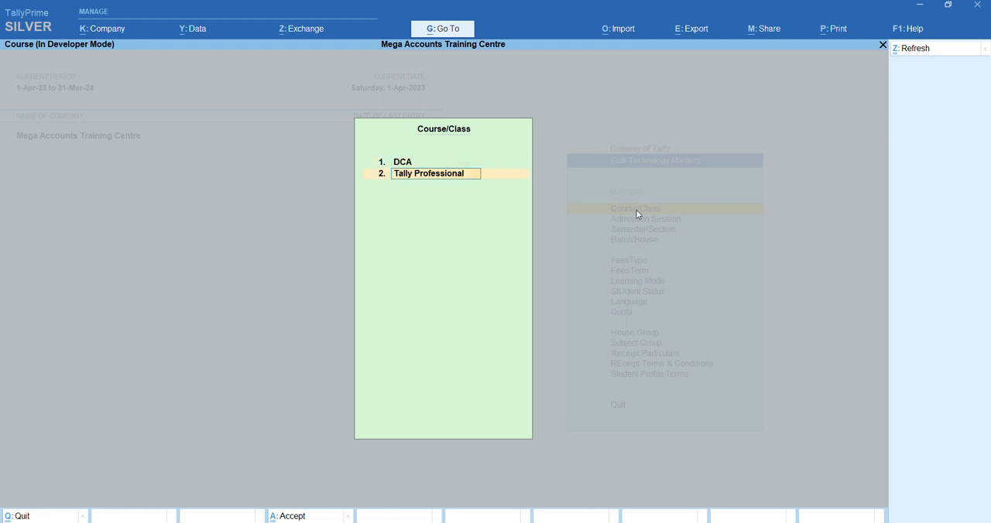
key(Down)
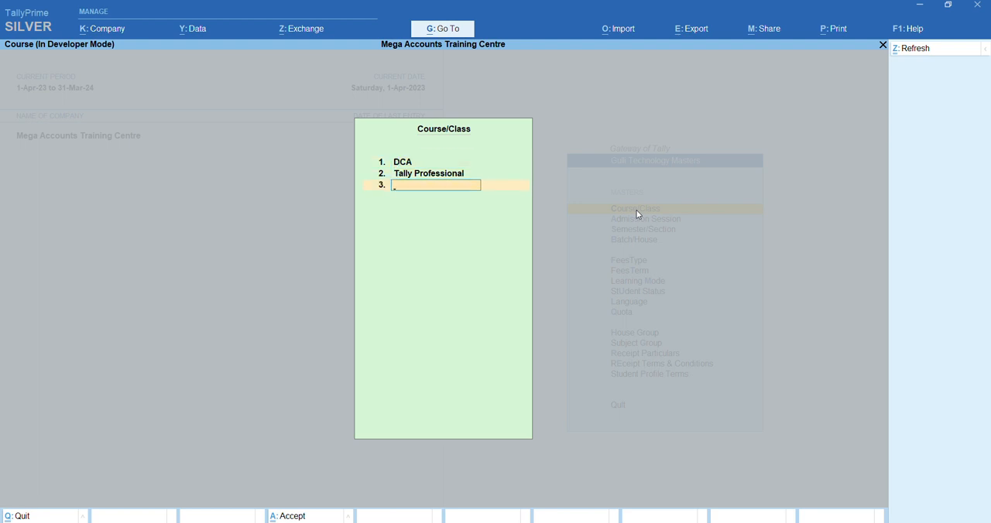
text(PGDCA)
key(Return)
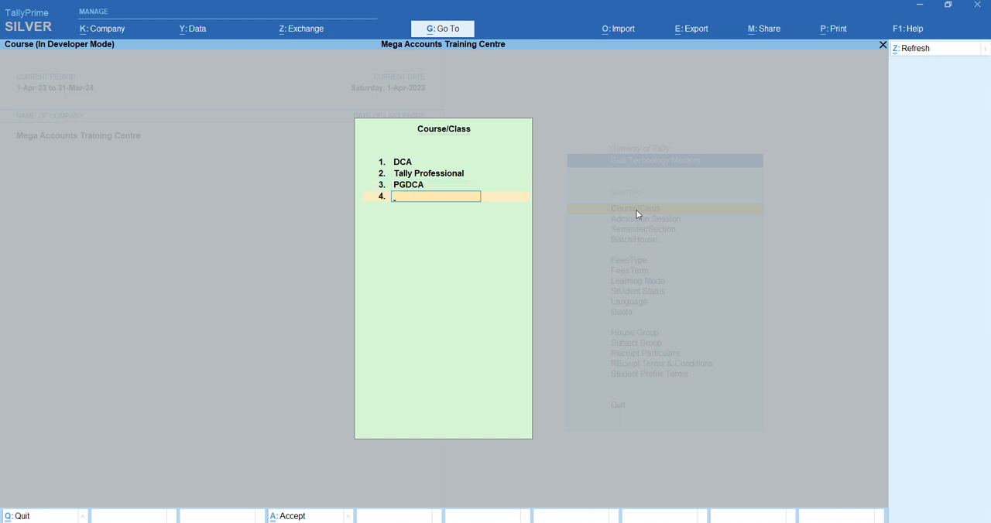
key(Return)
key(Return)
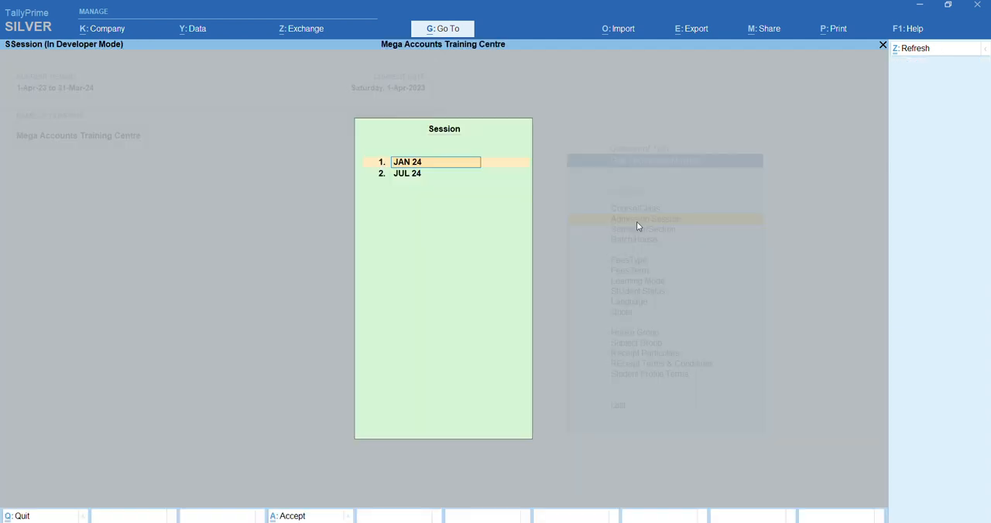
Review the entries in the Admission Session master and accept the list
click(637, 221)
key(Return)
key(Return)
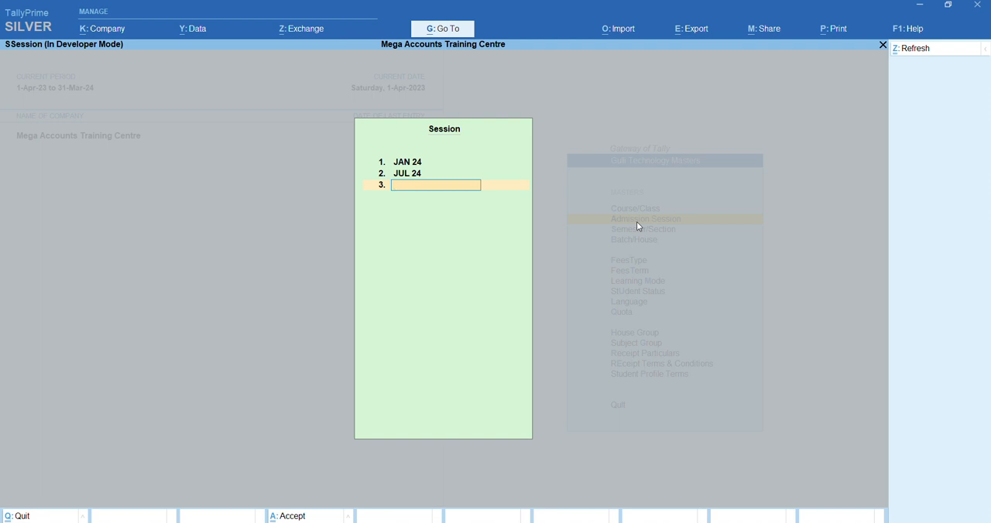
key(Return)
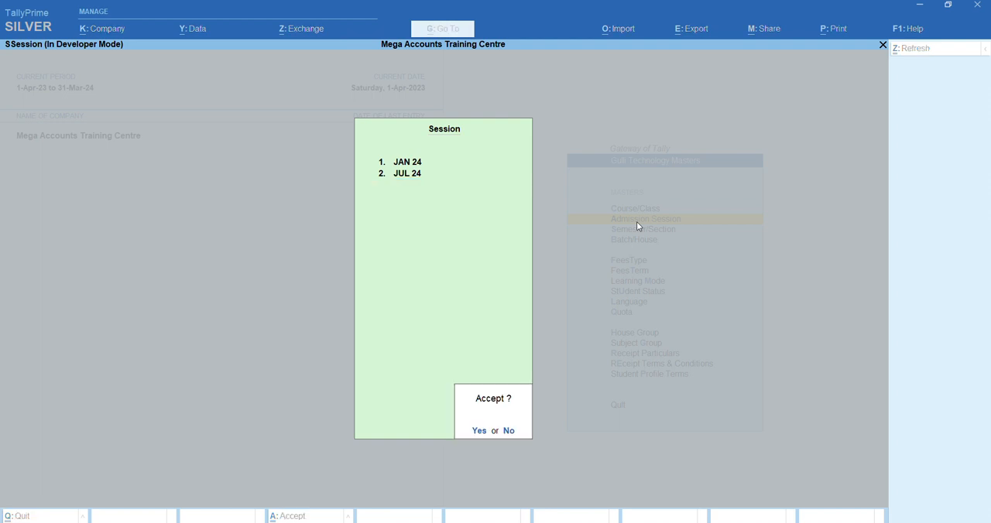
key(Return)
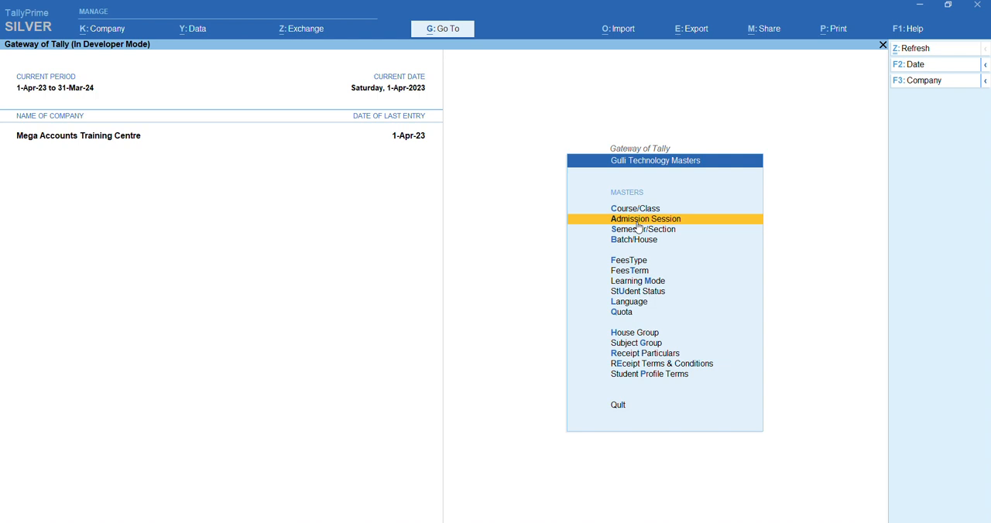
Add A as the second entry in the Semester/Section master and save the list
click(650, 233)
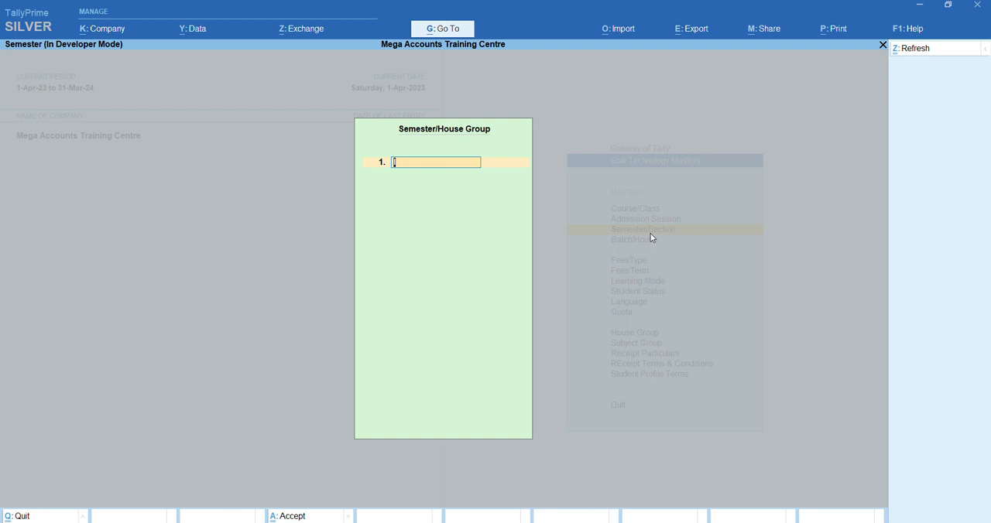
key(Return)
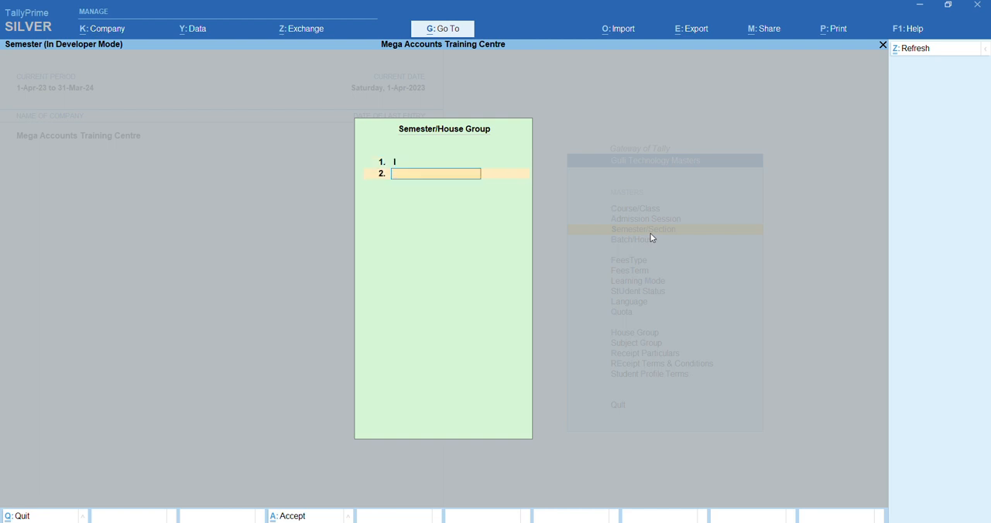
text(A)
key(Return)
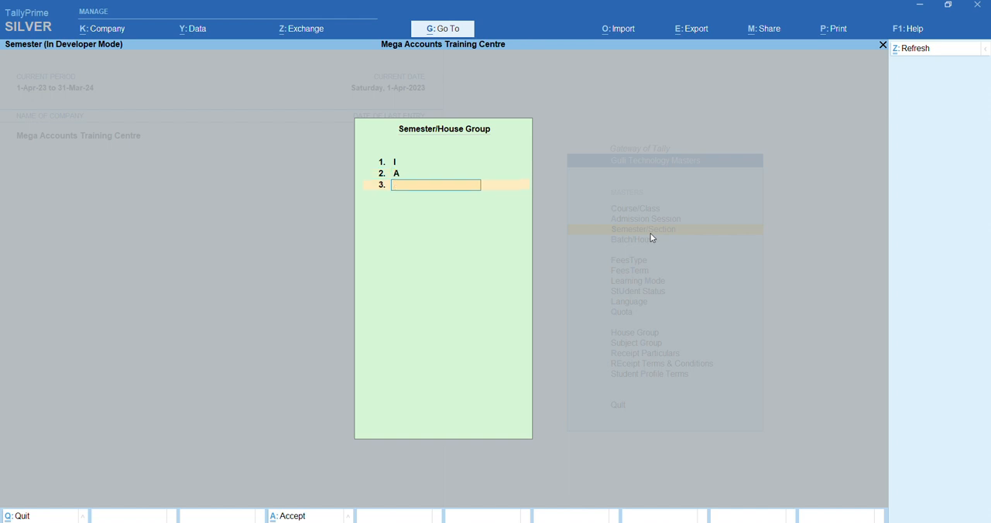
key(Return)
key(Return)
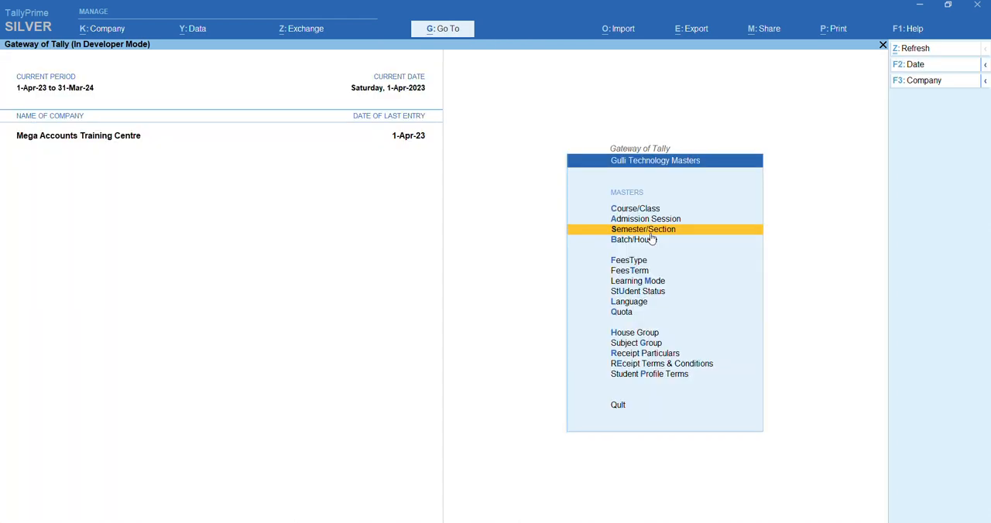
Add the batch 08:00AM - 10:00AM to the Batch/House master and save the list
click(645, 243)
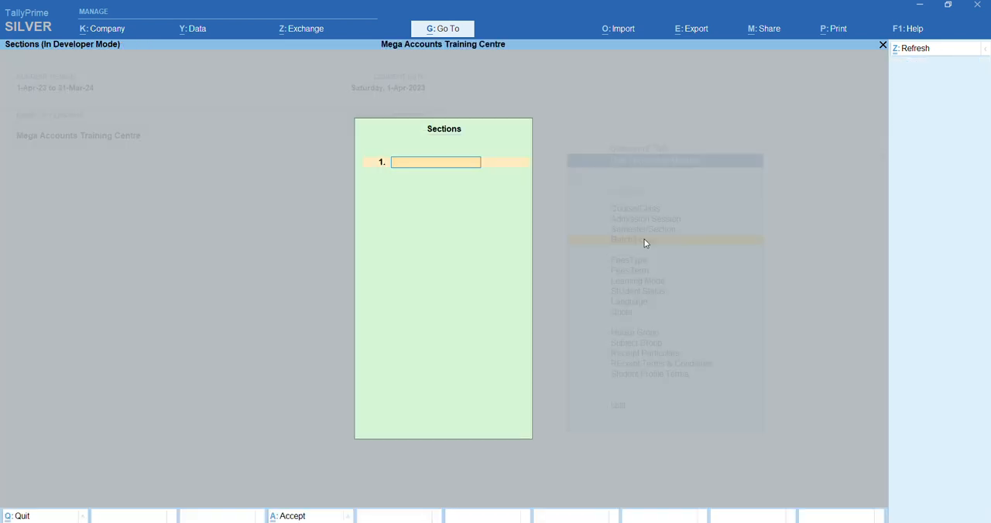
text(08:00AM - 10:00AM)
key(Return)
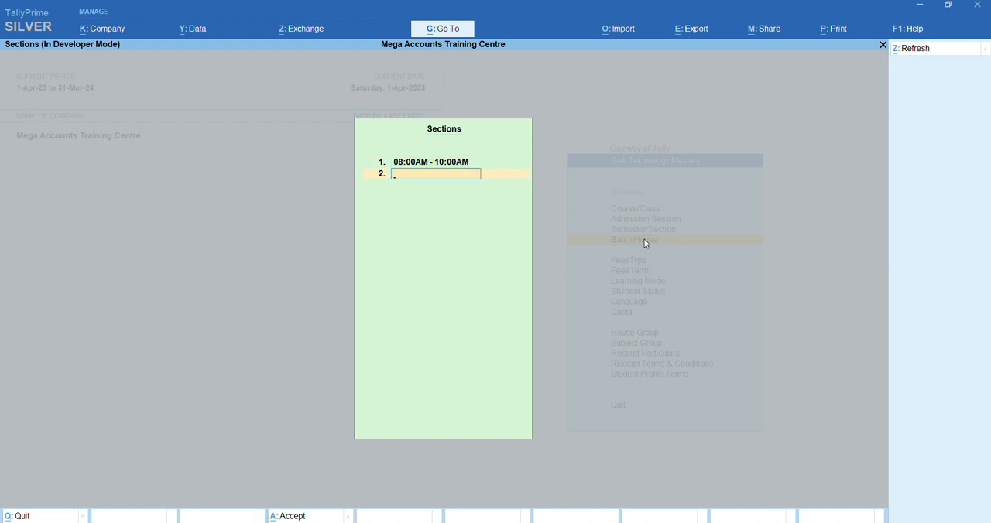
key(Return)
key(Return)
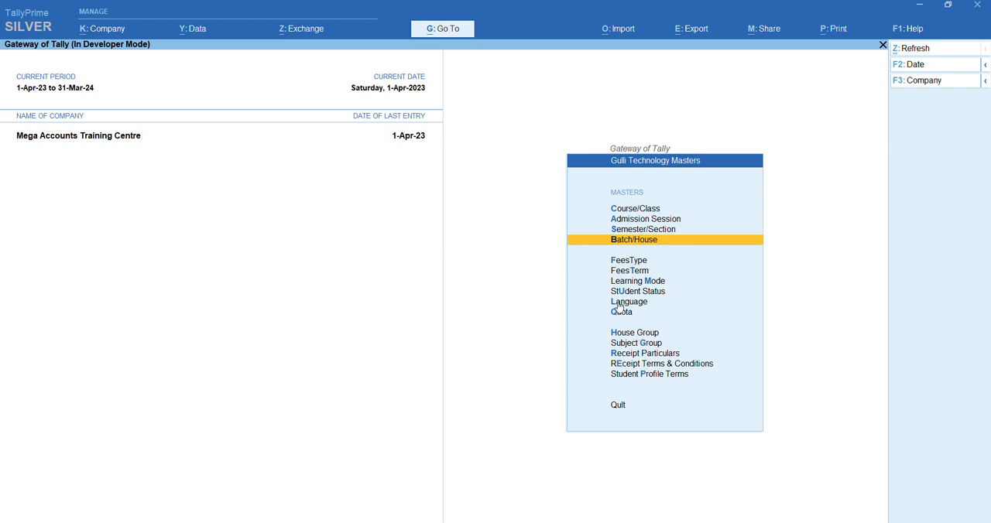
Add "3. Late Fees Charge As Per Institute Norms" as the third line of the receipt terms and conditions and save
click(650, 364)
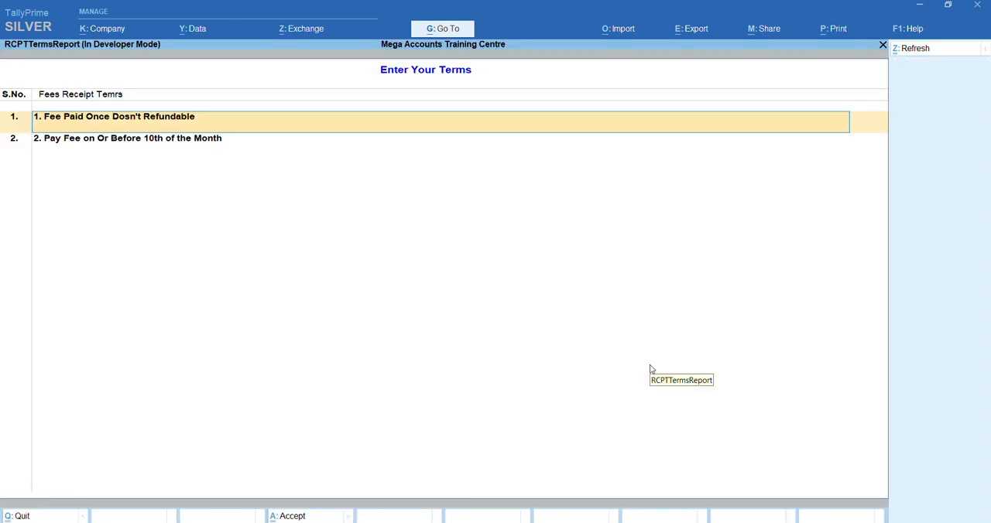
key(Return)
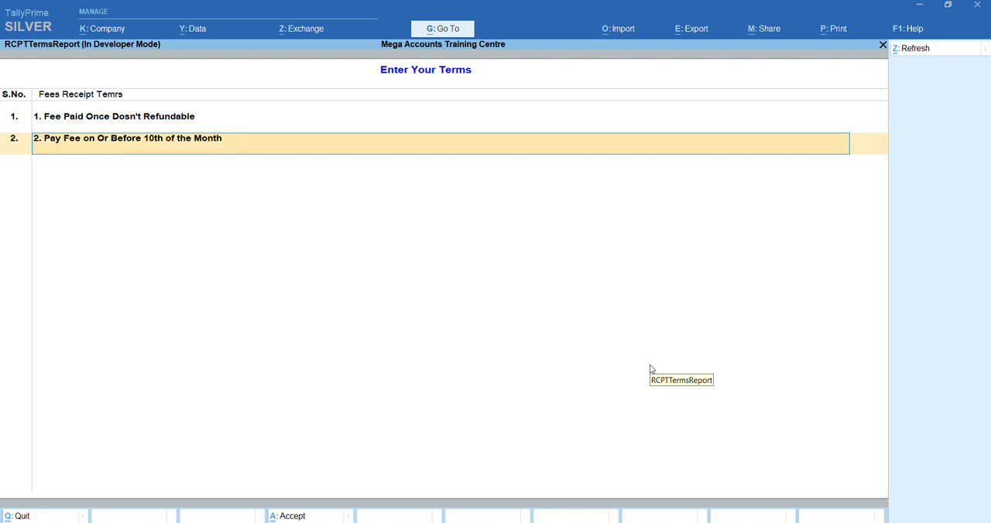
key(Return)
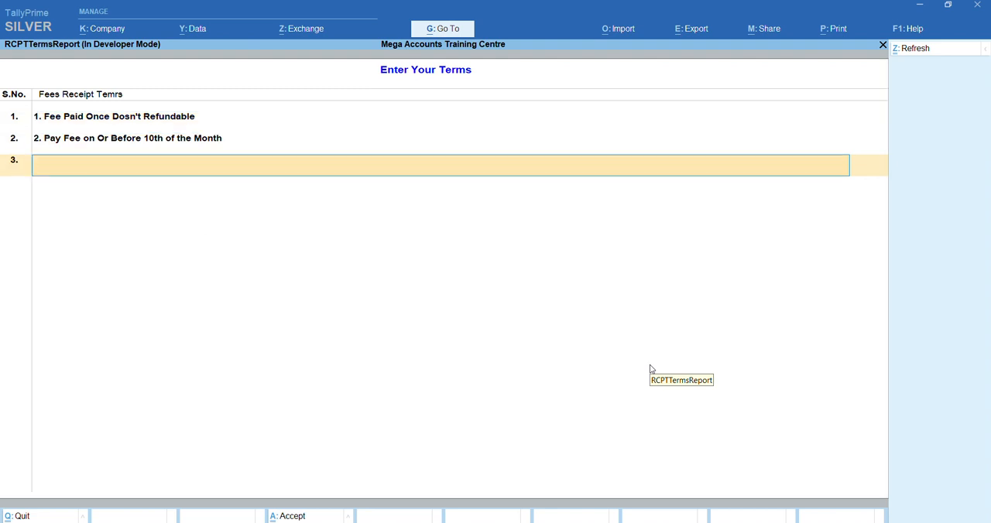
text(3)
text(. Late Fees charge As Per)
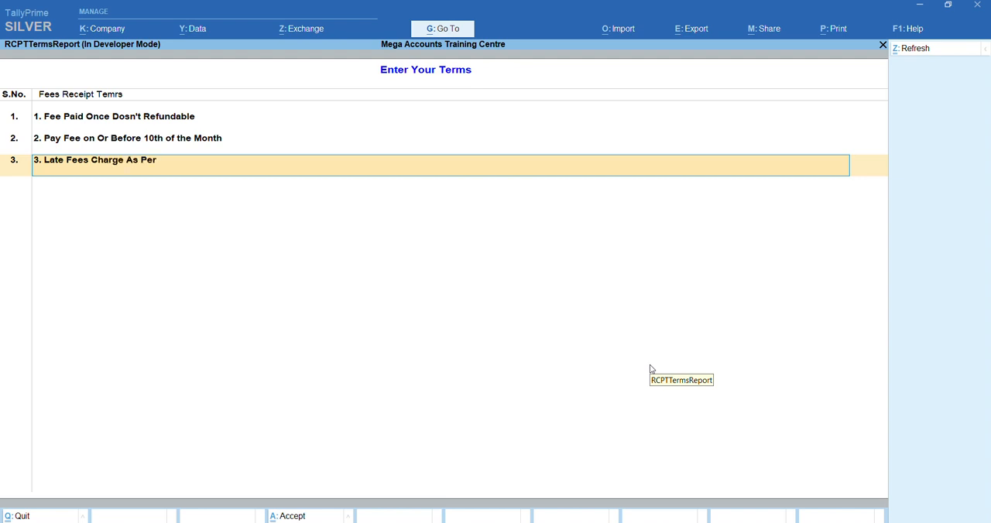
text( institute Norms)
key(Return)
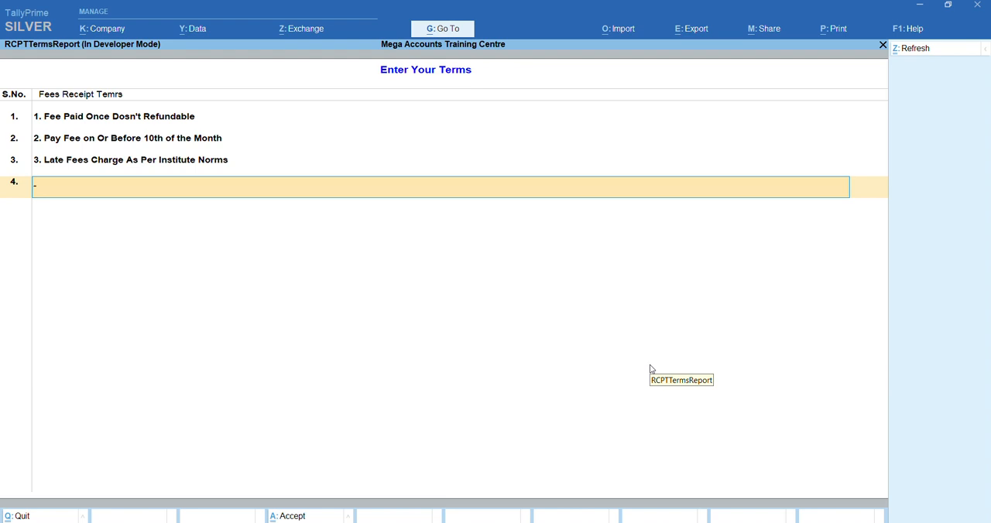
key(Return)
key(Return)
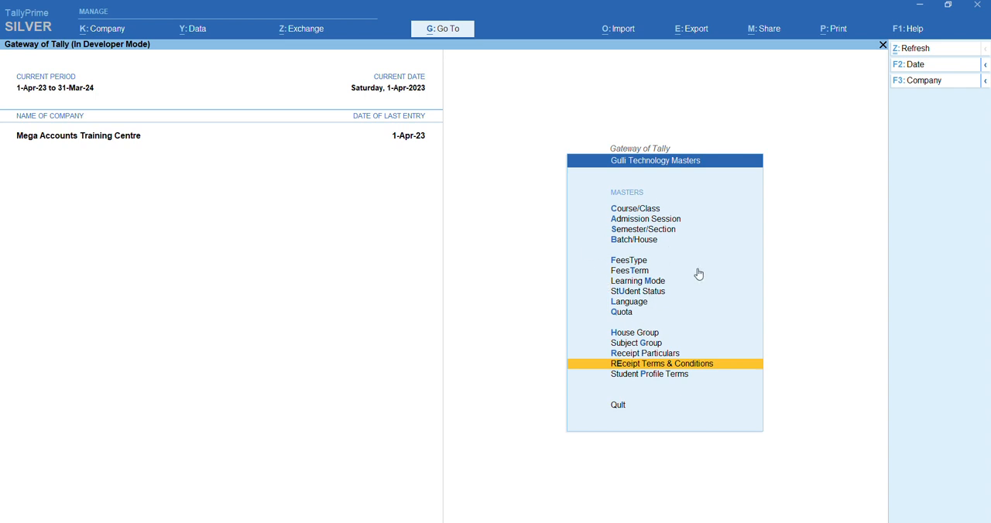
Leave the Gulli Technology masters and open the Sales voucher type for alteration
key(Escape)
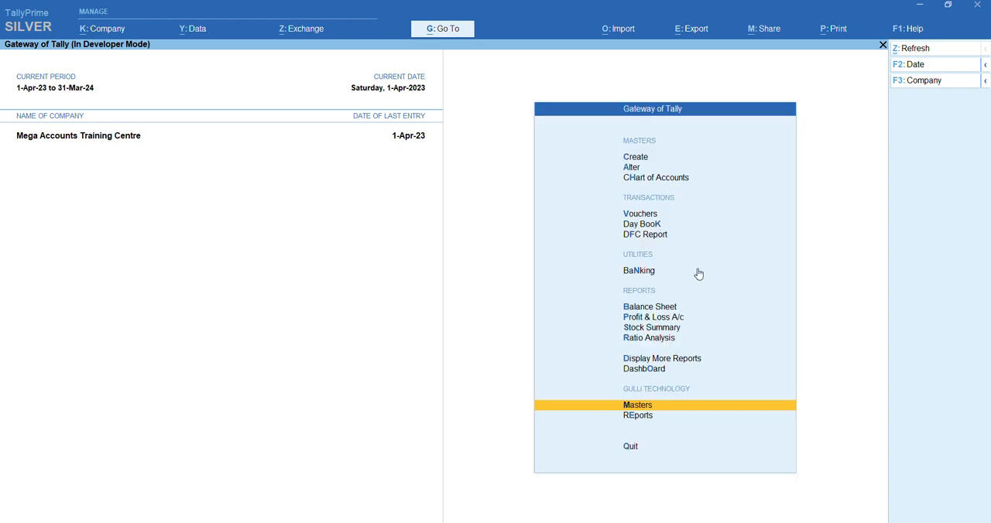
click(633, 169)
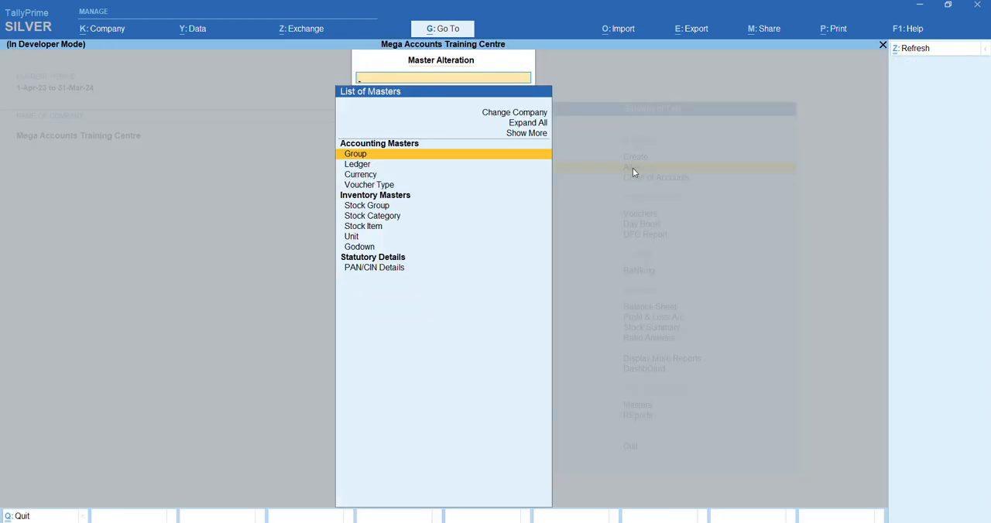
key(Down)
key(Down)
key(Down)
key(Return)
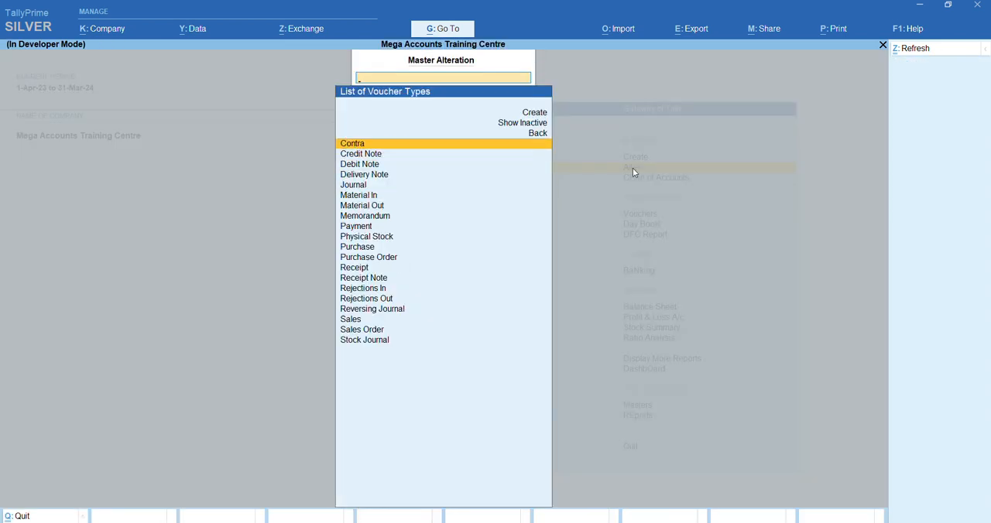
text(sa)
key(Return)
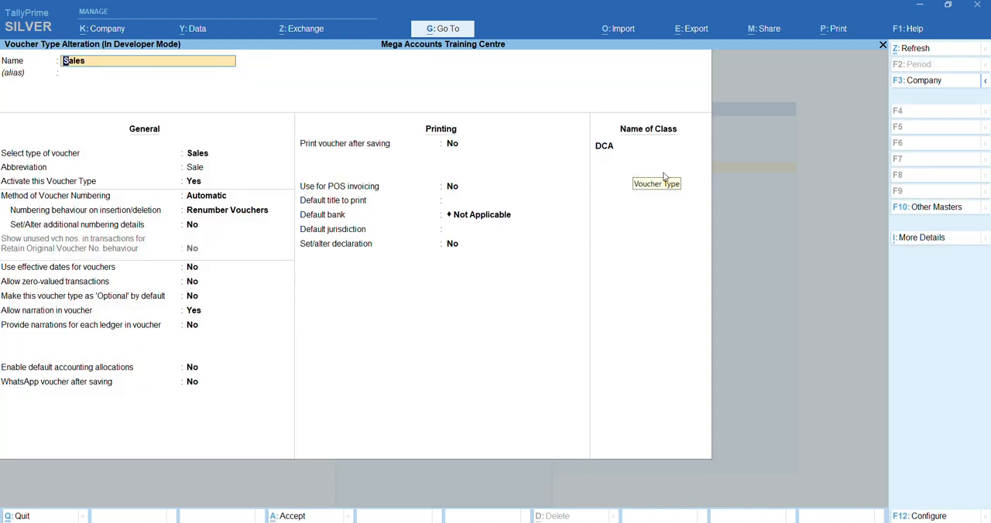
Open the voucher type's DCA class and review its excluded and included groups, continuing to the default accounting allocations
click(604, 149)
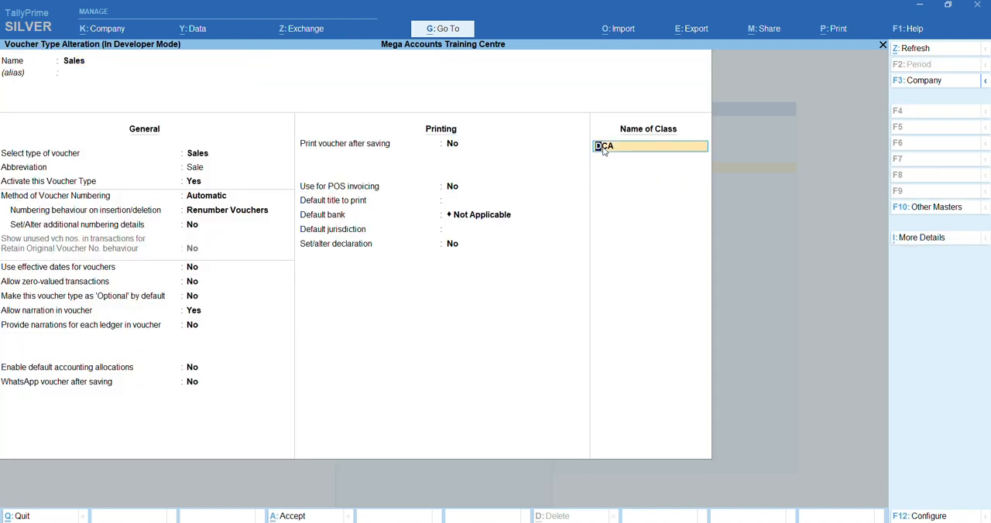
key(Return)
key(Return)
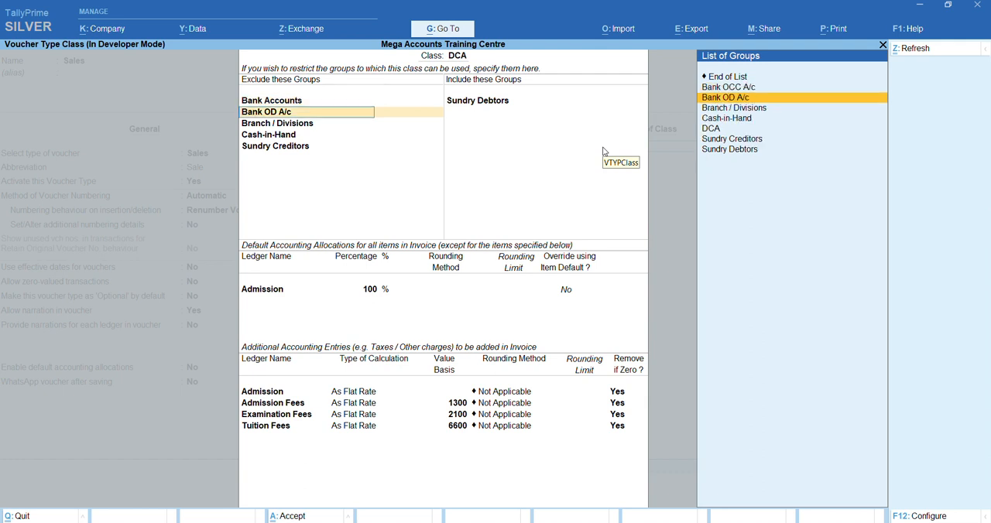
key(Return)
key(Return)
key(Return)
key(Return)
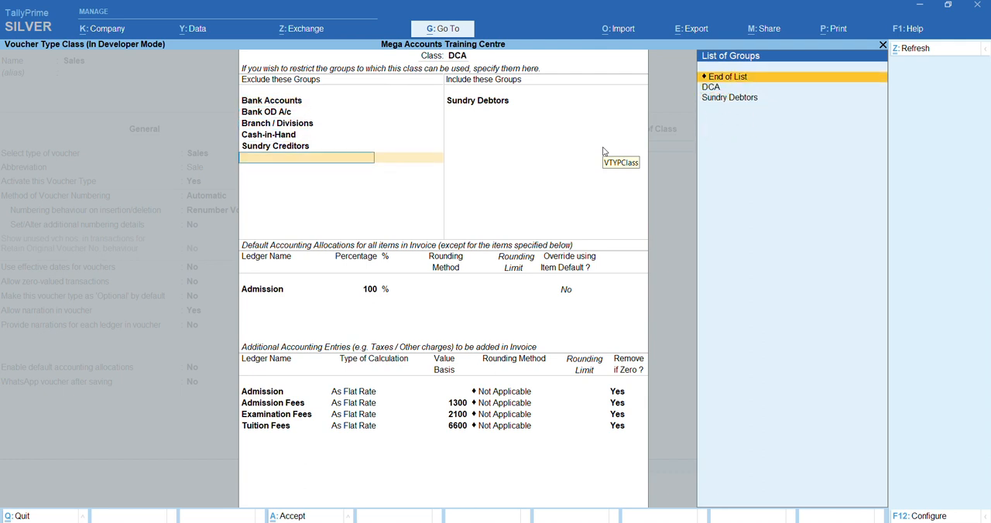
key(Return)
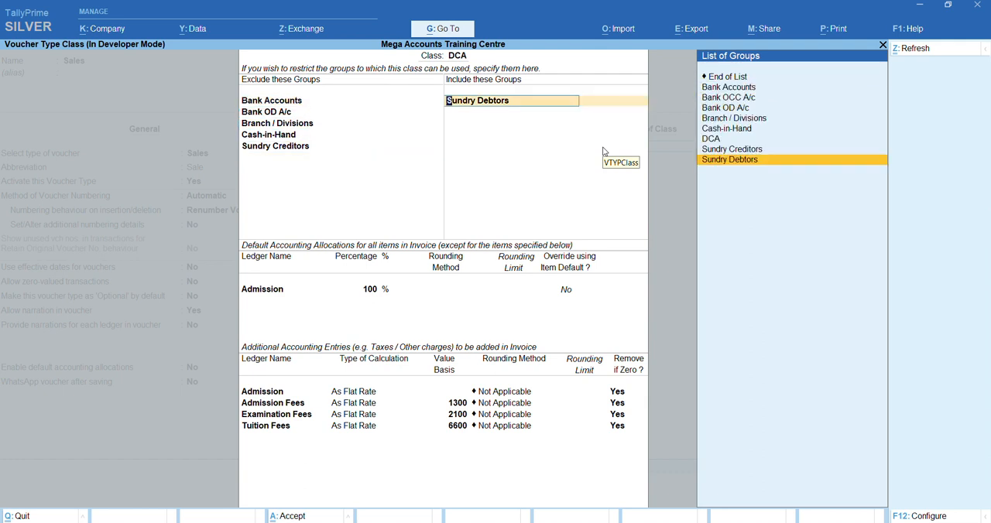
key(Return)
key(Return)
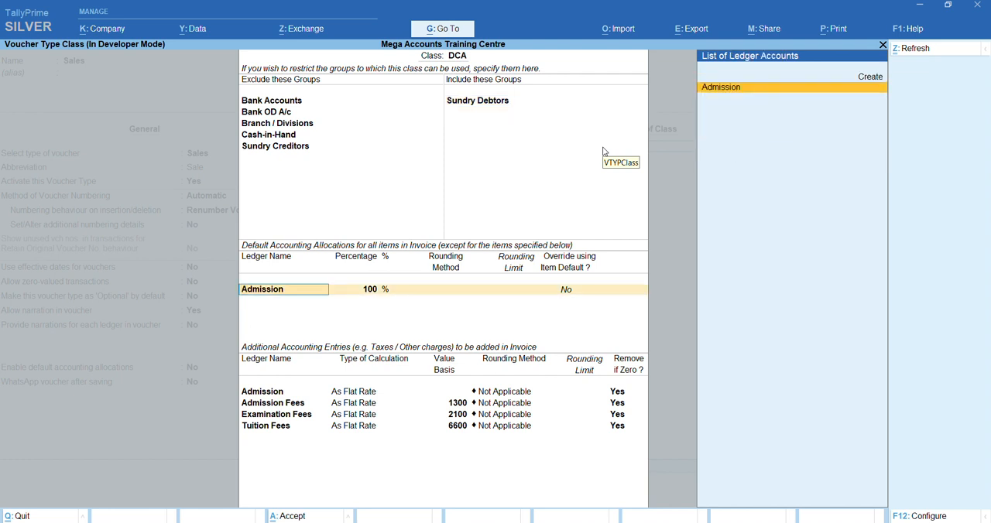
Review the Admission ledger's details and the calculation type, value basis and rounding of its additional accounting entry in the DCA class
key(ctrl)
key(ctrl+Return)
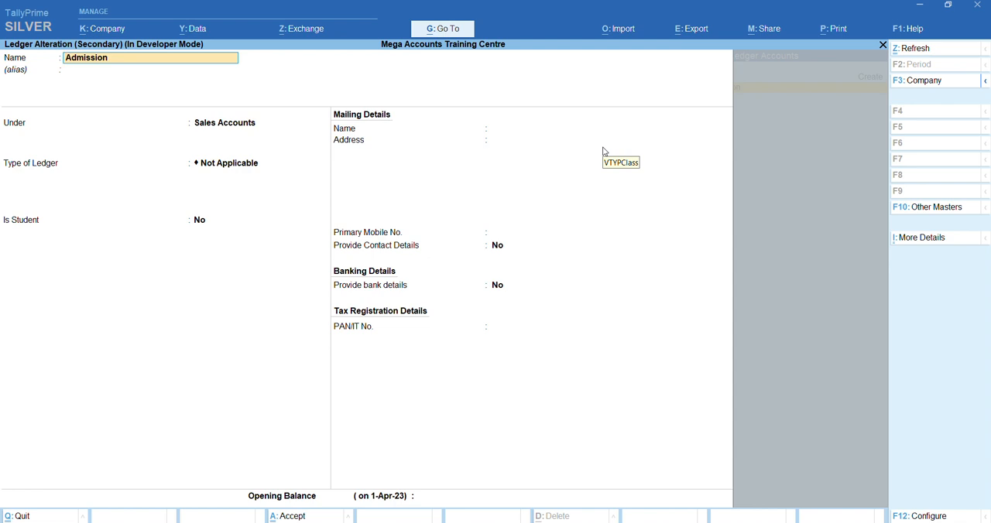
key(ctrl+a)
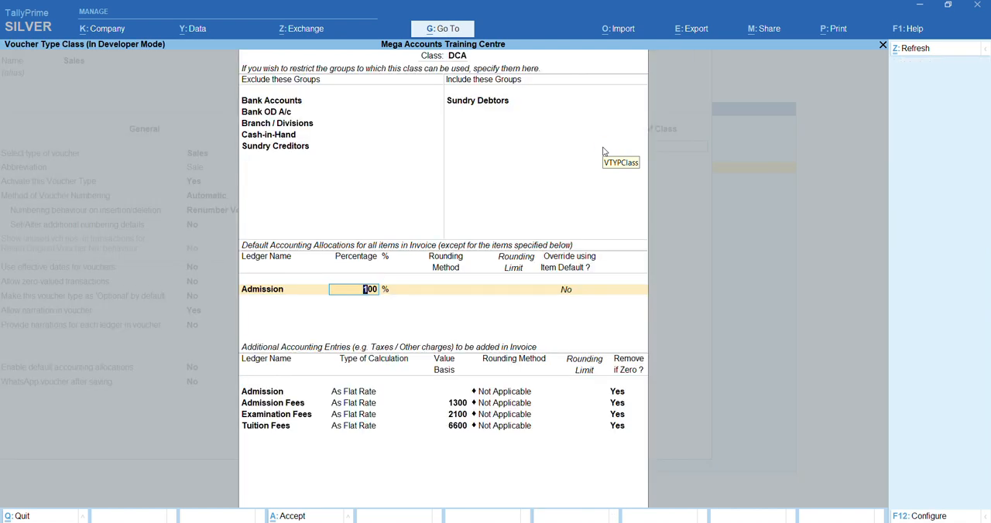
key(Return)
key(Return)
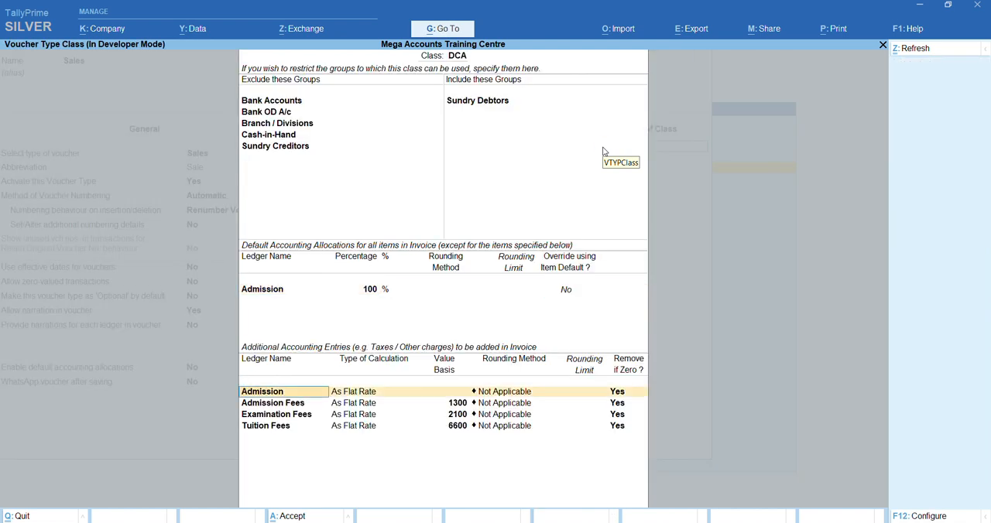
key(Return)
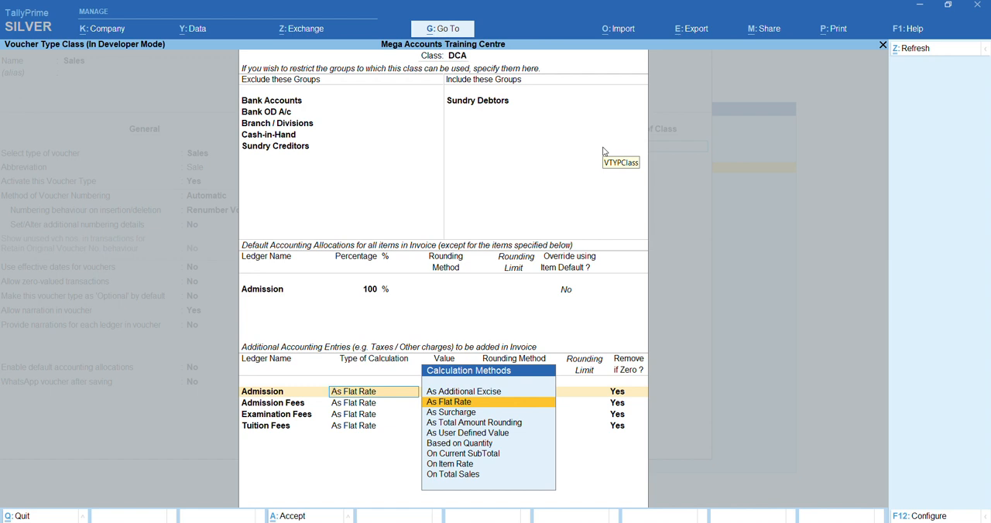
key(Return)
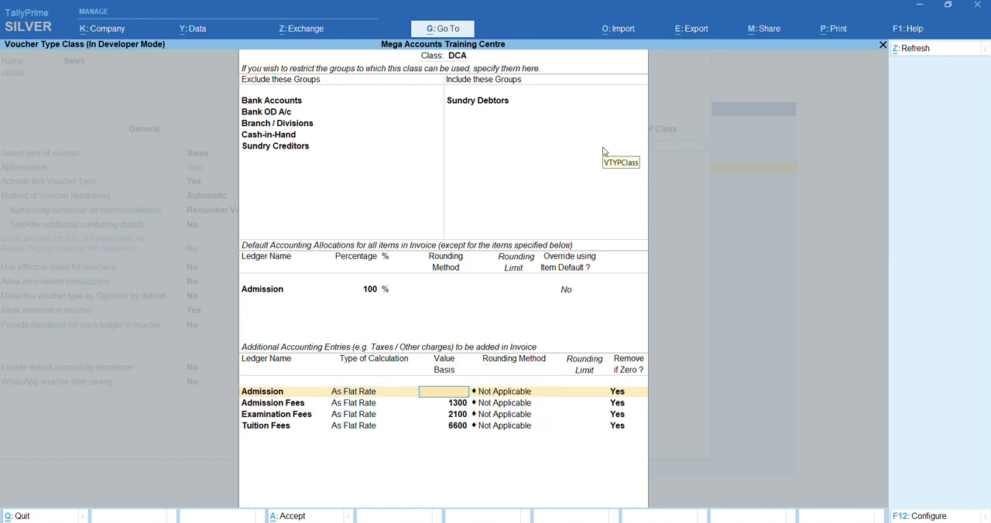
key(Return)
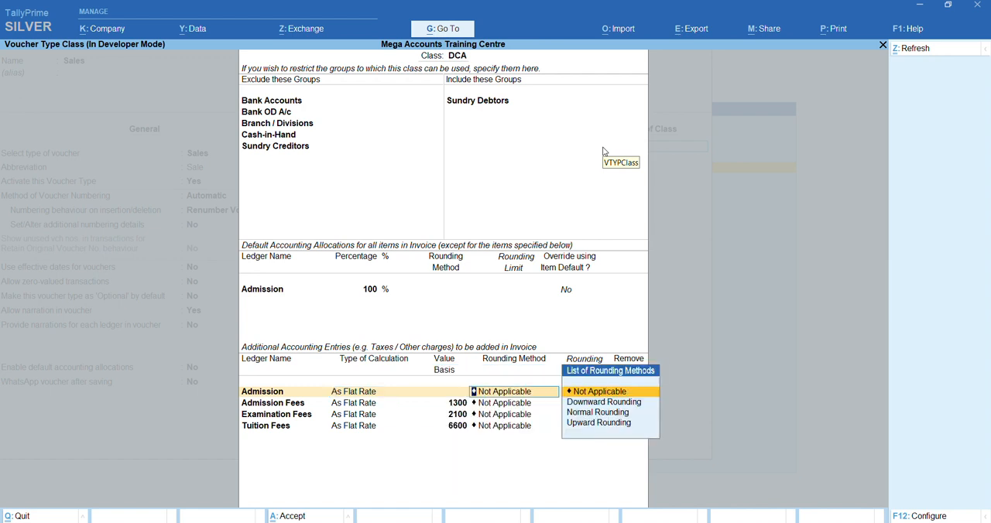
key(Return)
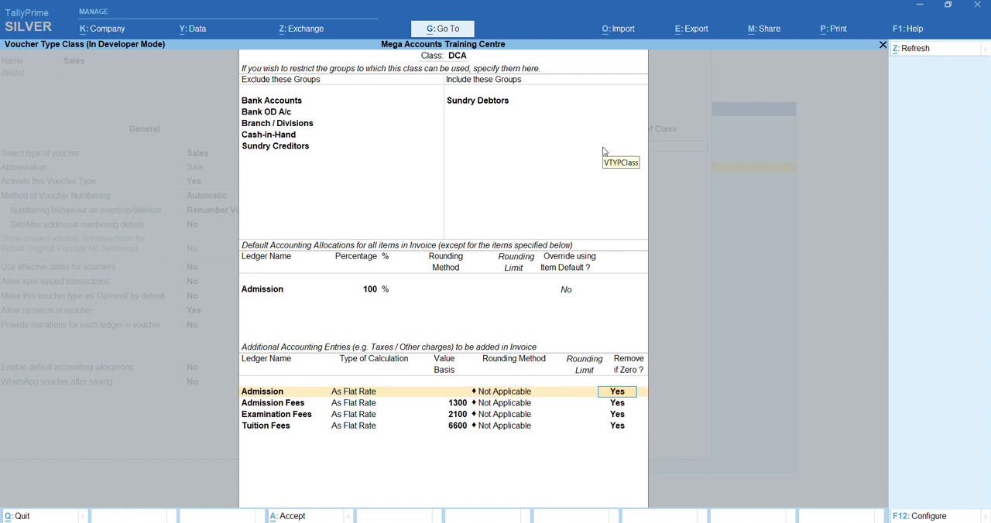
key(Return)
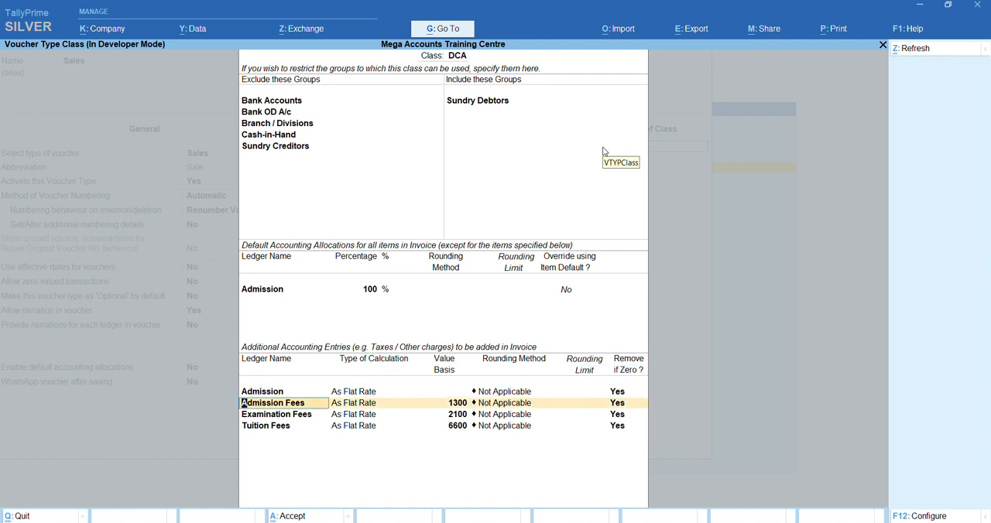
Check the Admission Fees ledger's details and go through the settings of its additional accounting entry
key(ctrl+Return)
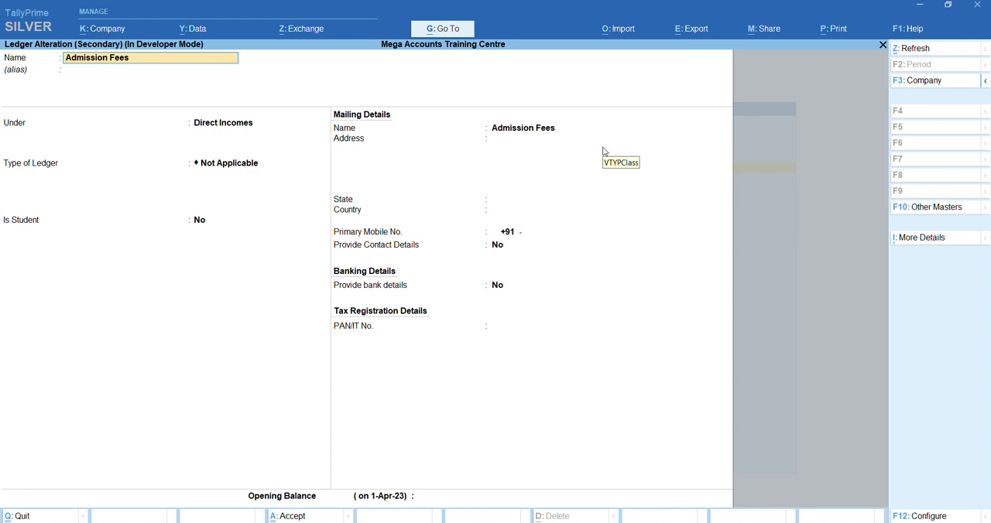
key(ctrl)
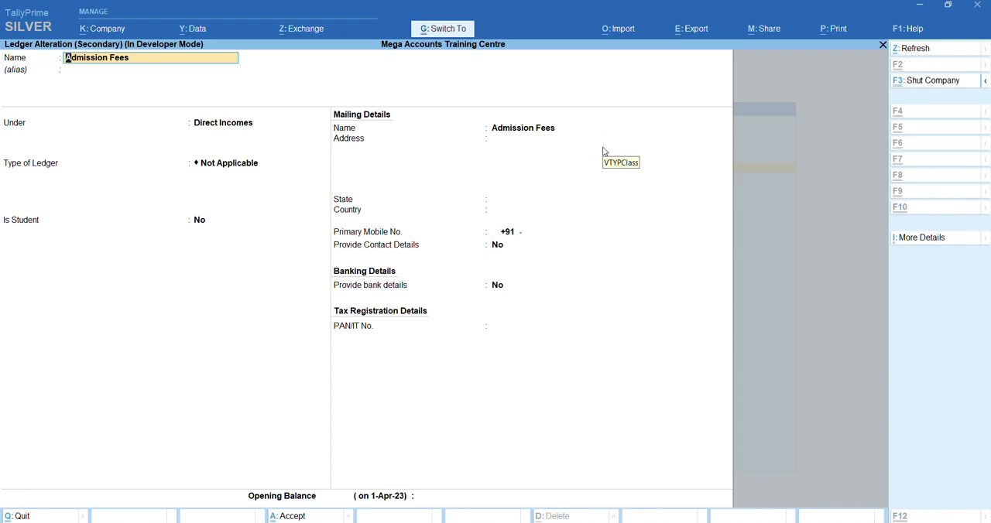
key(ctrl+a)
key(Return)
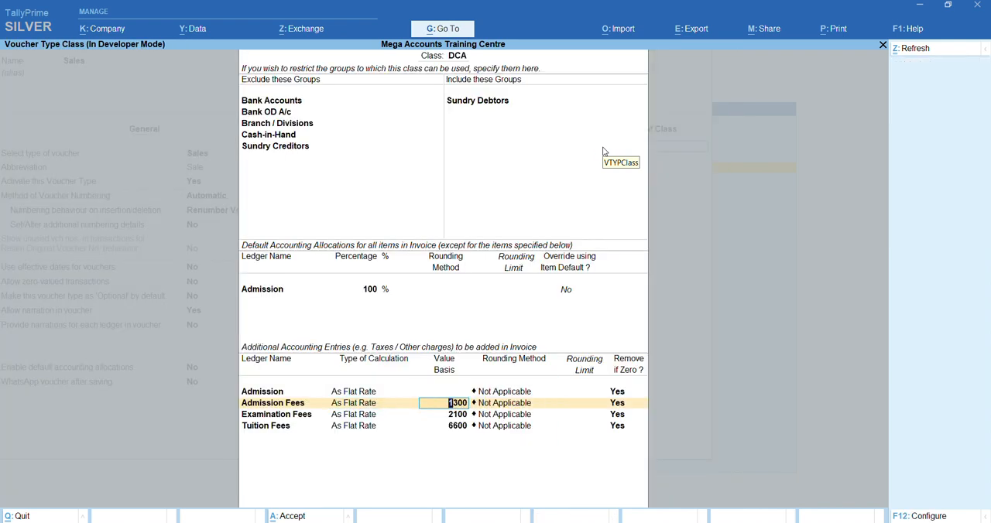
key(Return)
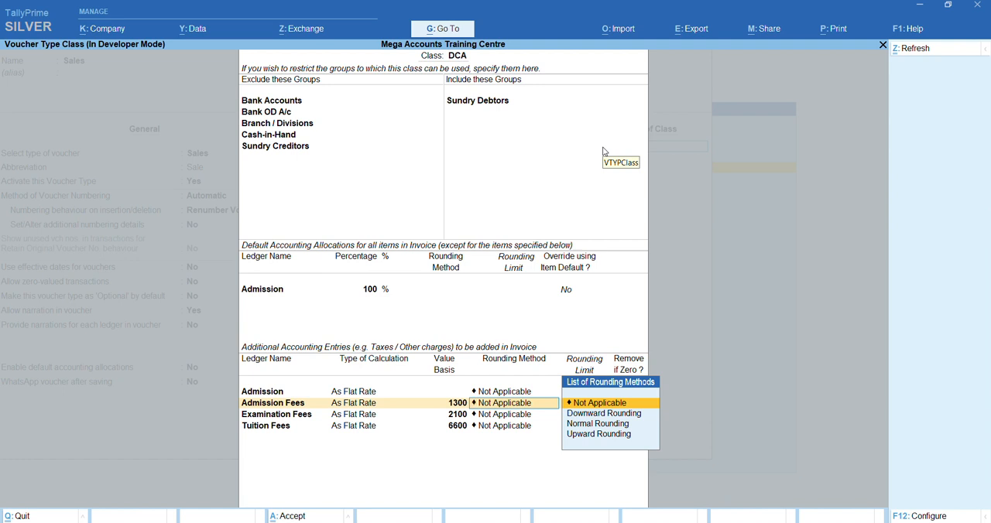
key(Return)
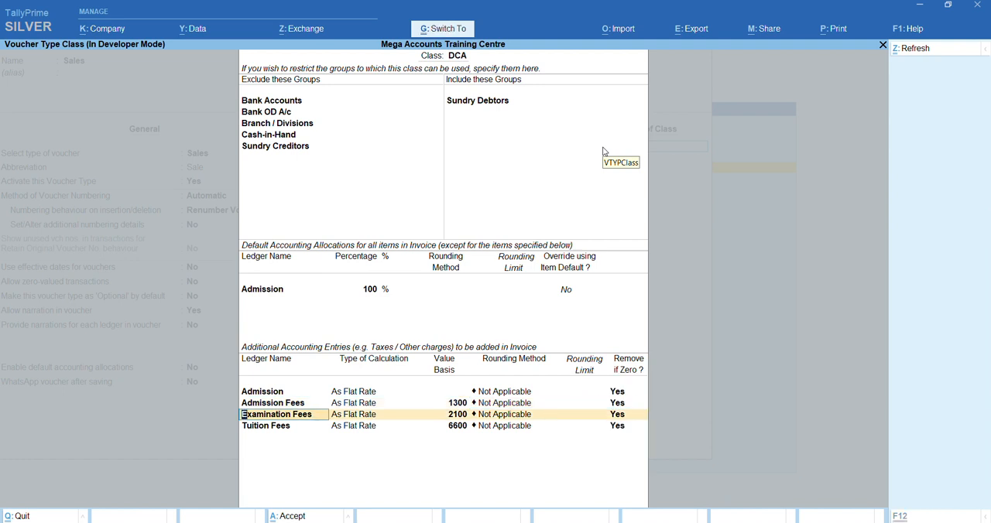
Check the Examination Fees ledger and go through the Examination Fees and Tuition Fees entries up to a new blank line
key(ctrl+Return)
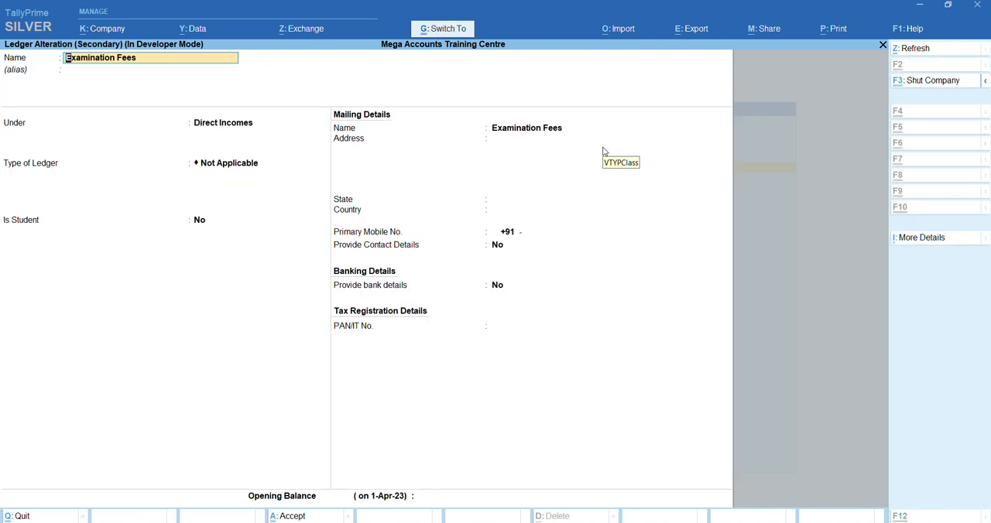
key(Escape)
key(Return)
key(Return)
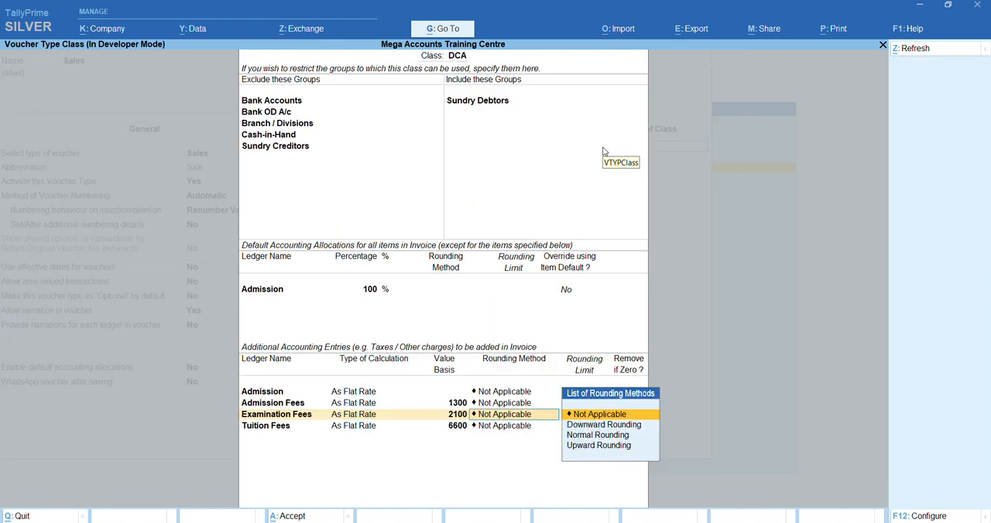
key(Return)
key(Return)
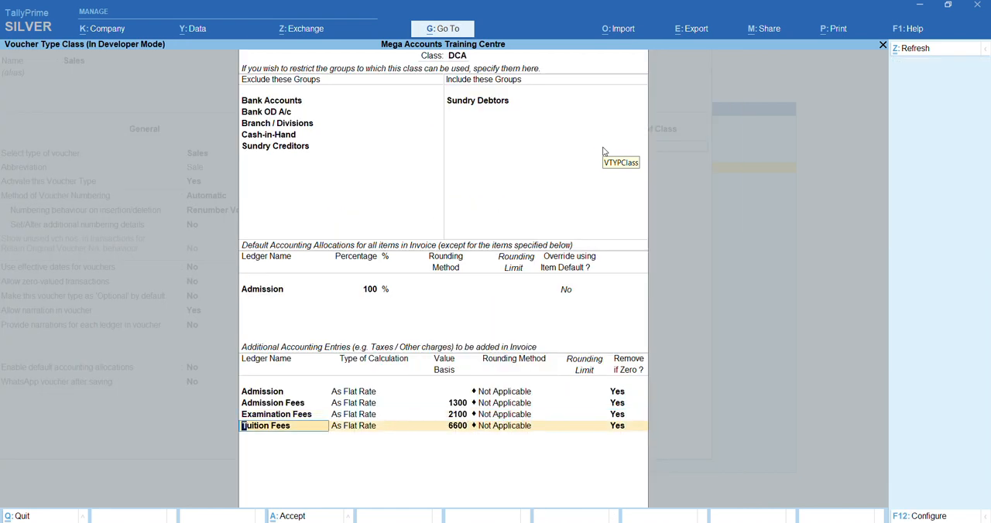
key(Return)
key(Return)
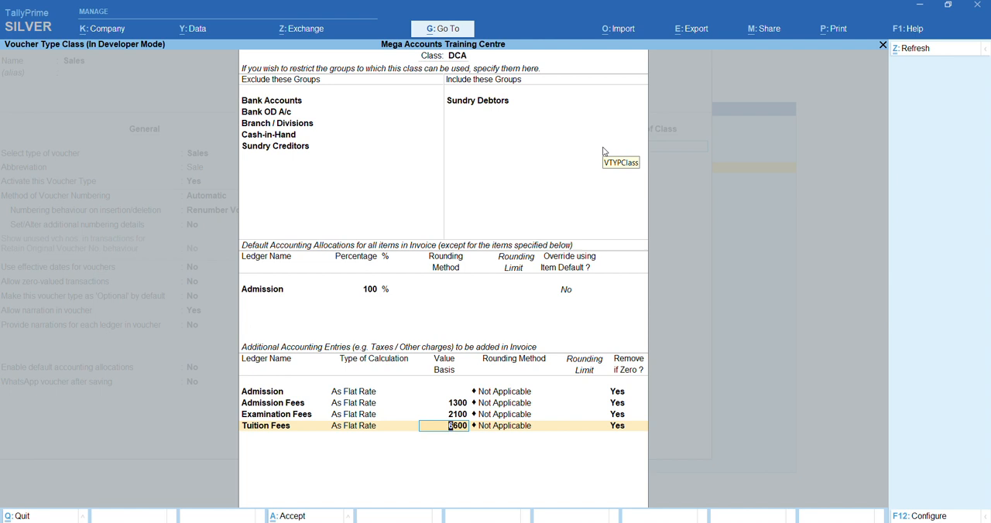
key(Return)
key(Return)
key(Return)
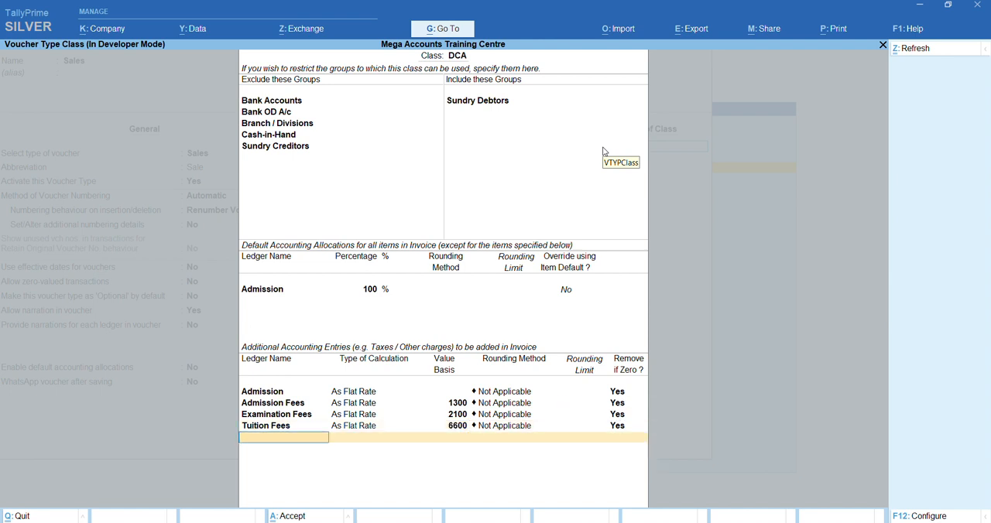
Add Library Fees as a new additional accounting entry in the DCA class, checking its ledger details on the way
text(L)
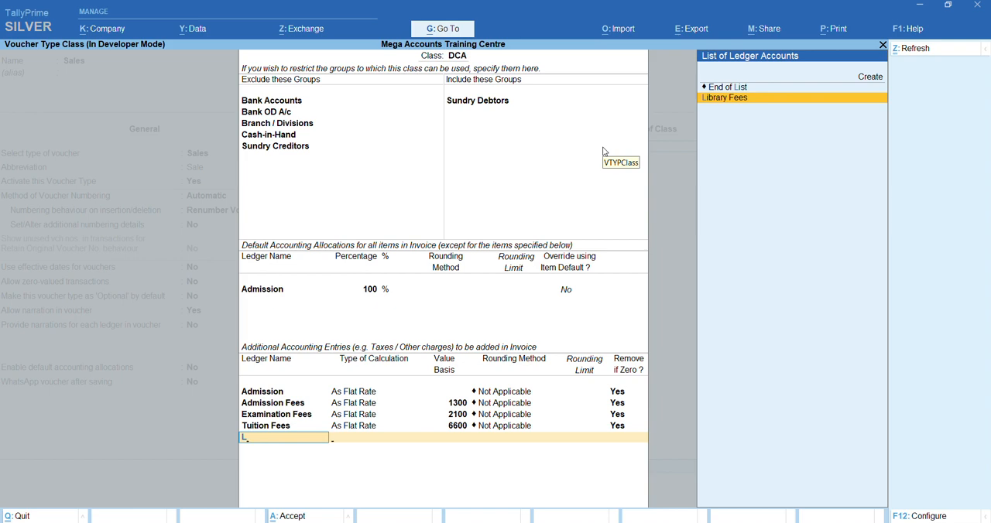
key(Return)
key(BackSpace)
key(ctrl+Return)
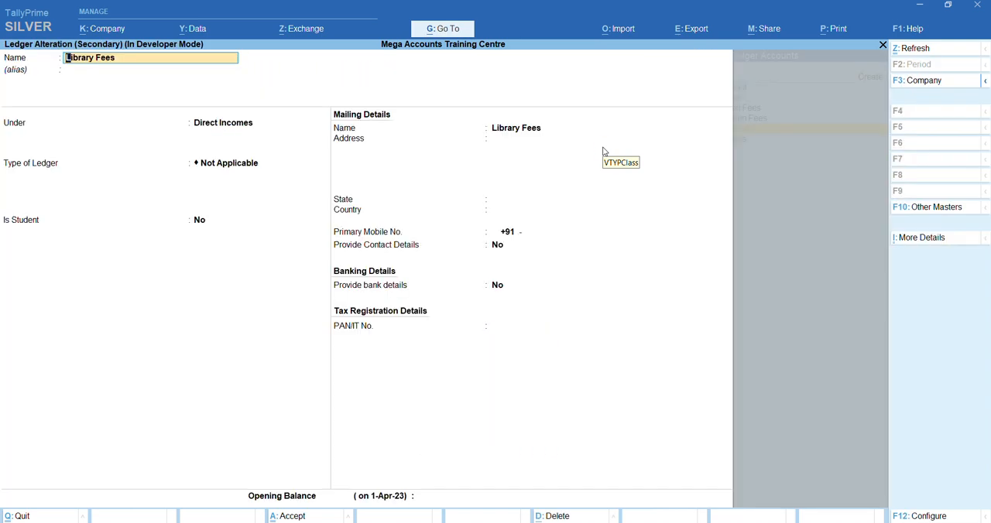
key(ctrl+a)
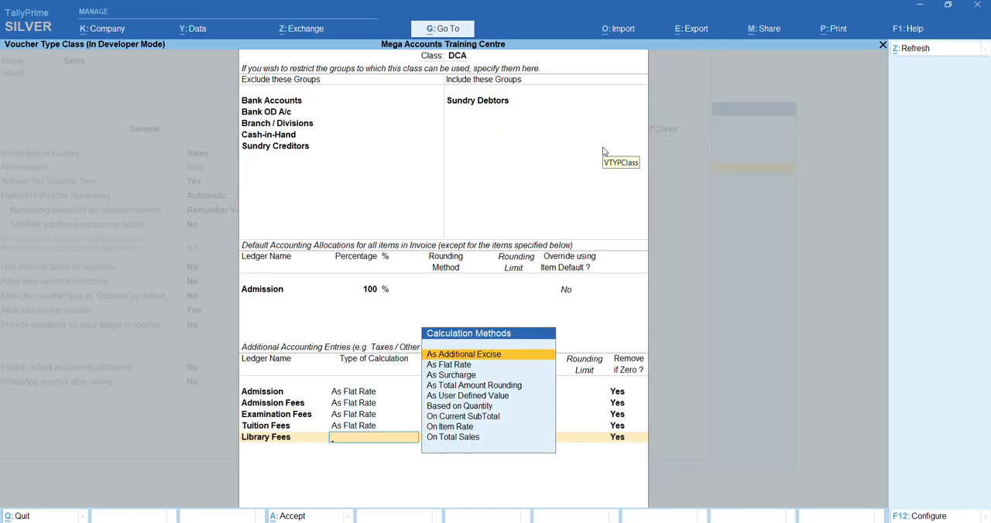
Calculate Library Fees As Flat Rate with a value basis of 300 and no rounding, and finish the DCA class
key(Down)
key(Down)
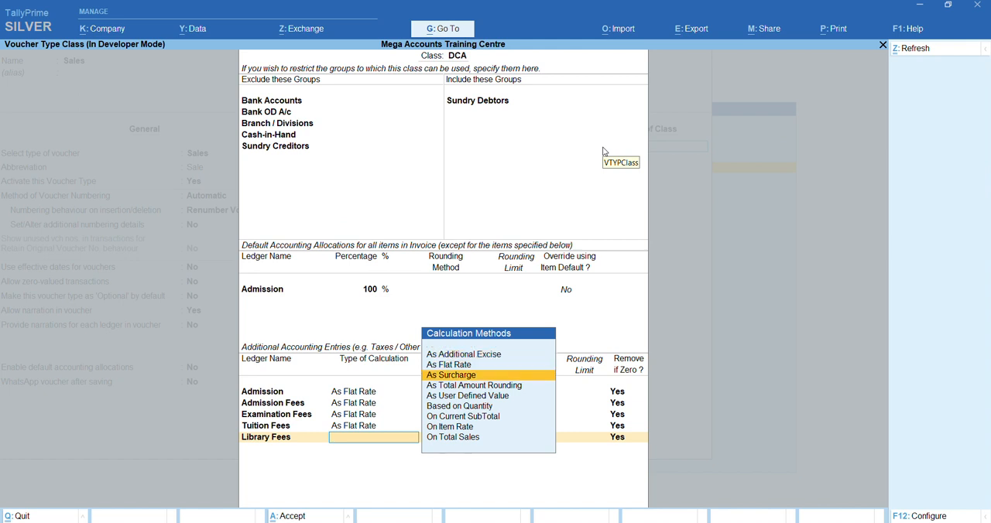
key(Up)
key(Return)
text(300)
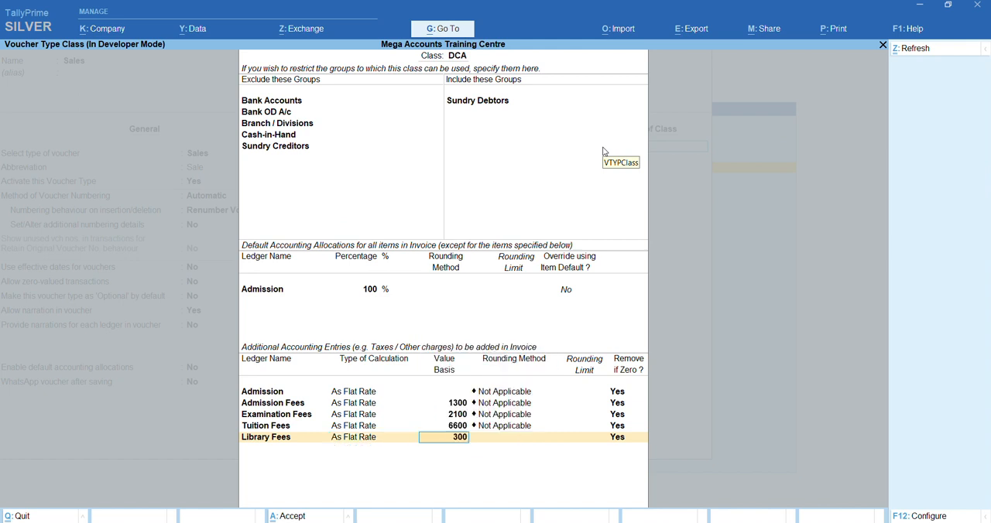
key(Return)
key(Return)
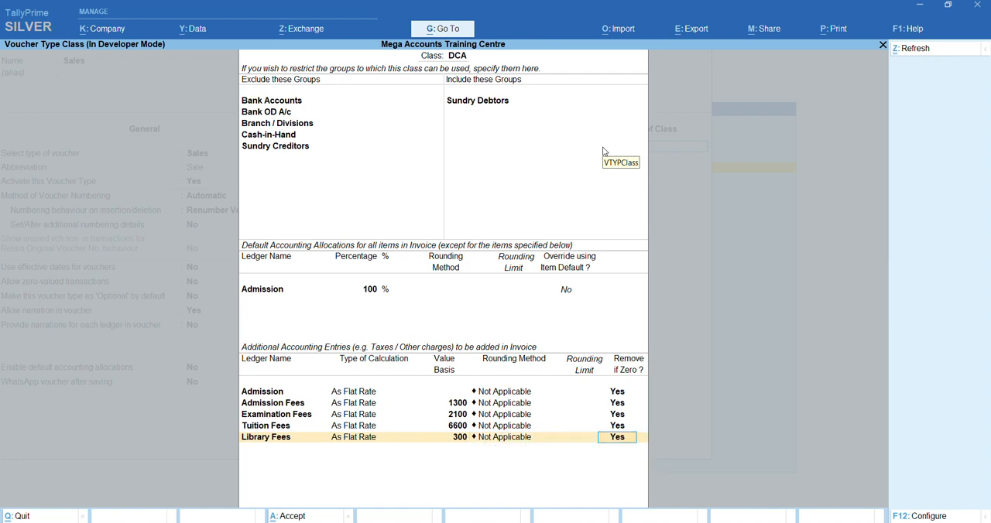
key(Return)
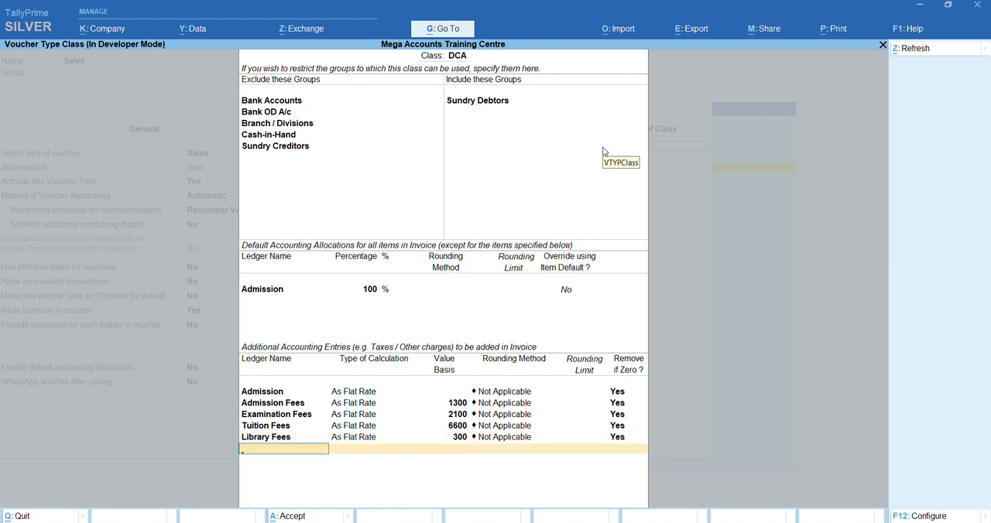
key(Return)
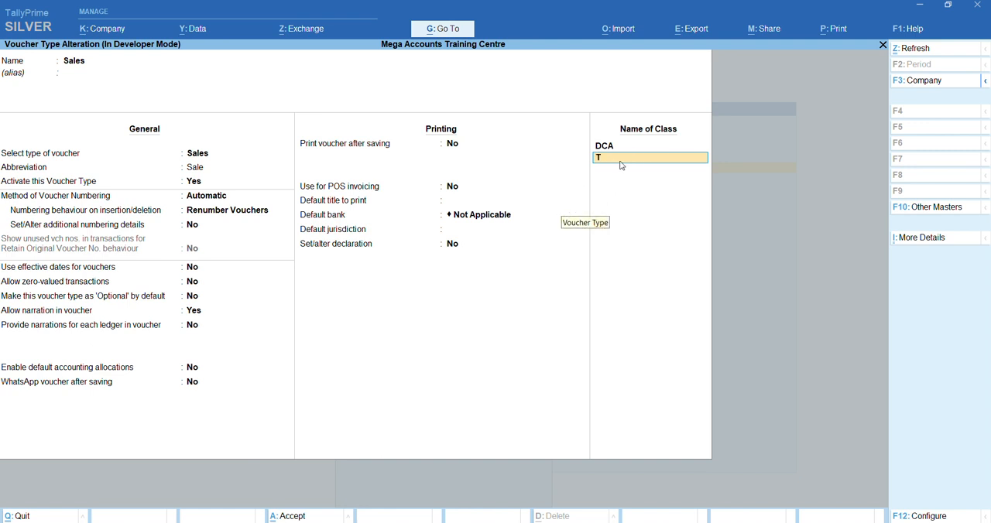
Create a second class named TallyProfessional in the Sales voucher type and open its details
text(TallyProfessional)
key(Return)
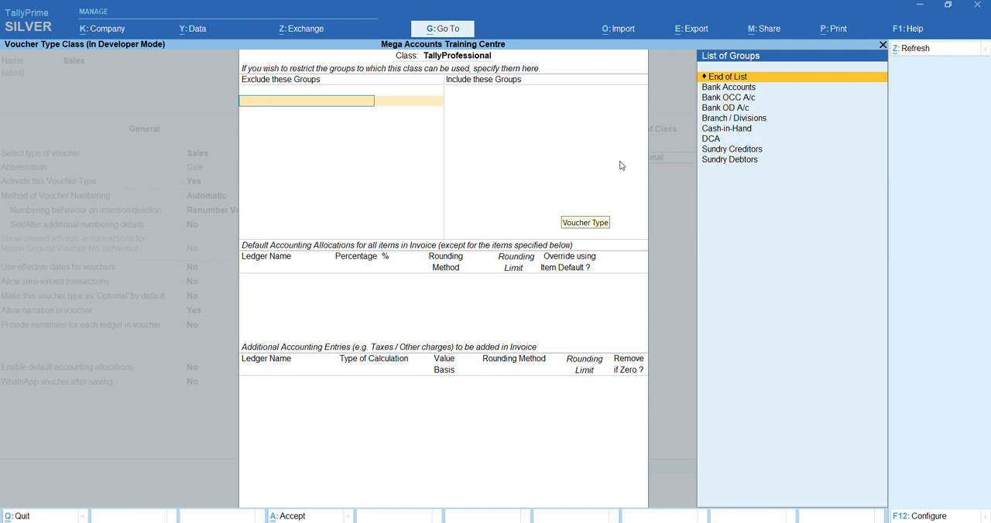
Exclude Bank Accounts, Bank OD A/c, Branch / Divisions, Cash-in-Hand and Sundry Creditors from the TallyProfessional class
key(Down)
key(Return)
key(Down)
key(Return)
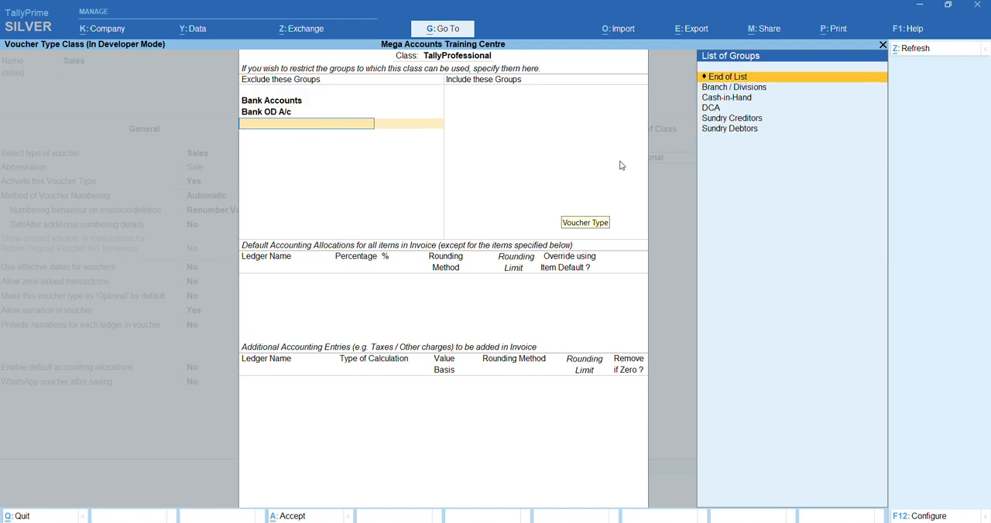
key(Down)
key(Return)
key(Down)
key(Return)
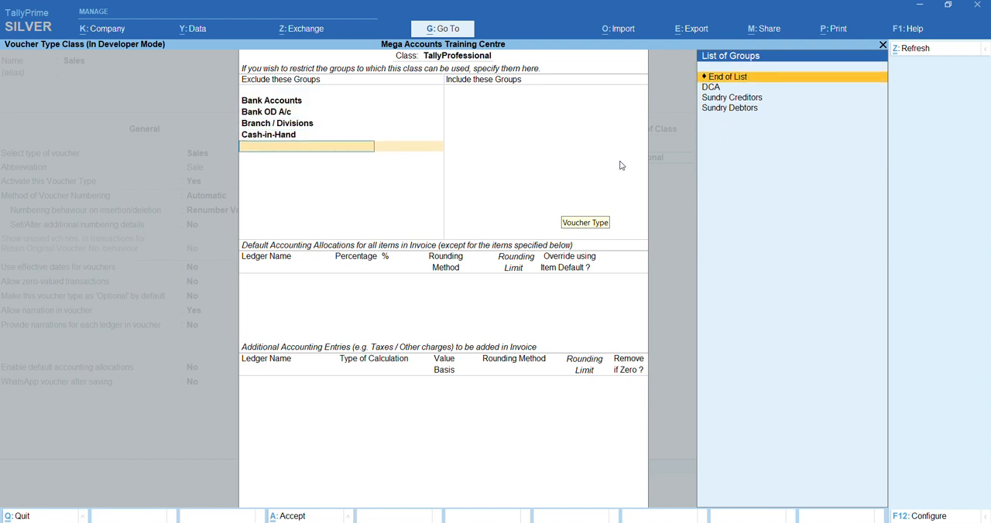
key(Down)
key(Down)
key(Return)
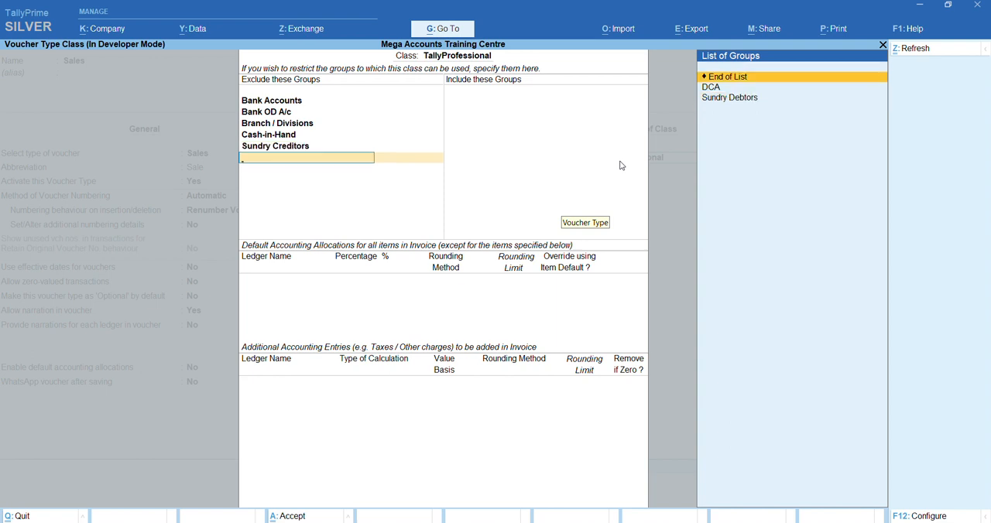
key(Return)
Include only the Sundry Debtors group in the TallyProfessional class
key(Down)
key(Down)
key(Down)
key(Down)
key(Down)
key(Down)
key(Down)
key(Down)
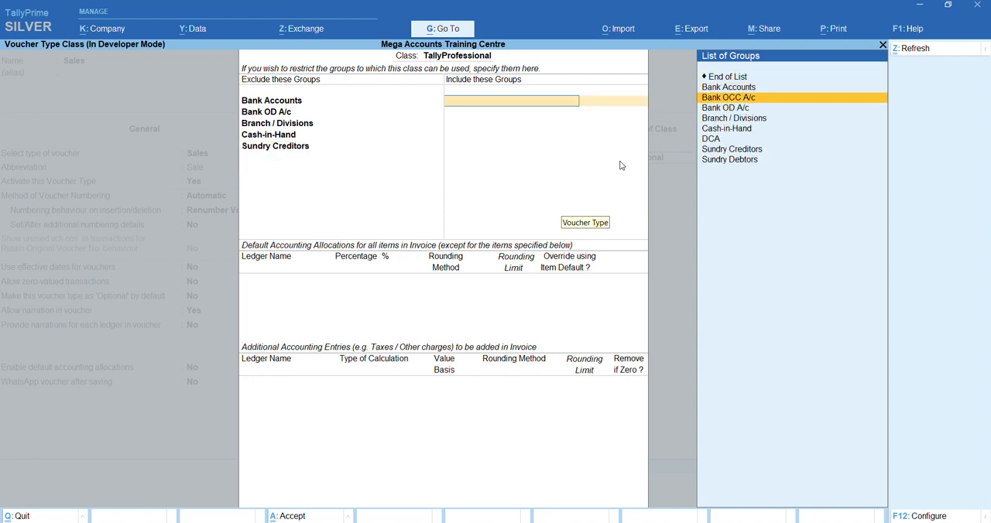
key(Return)
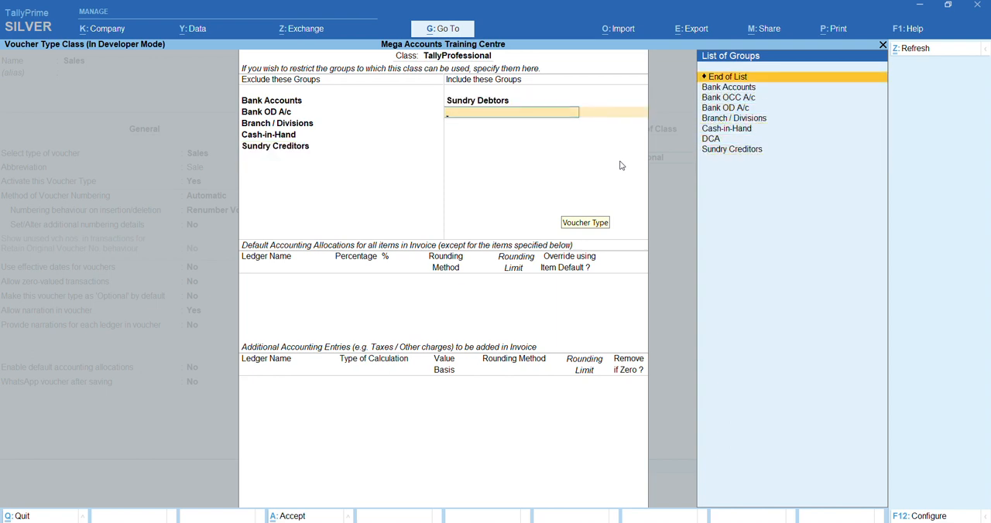
key(Return)
Set the default accounting allocation for all items to the Admission ledger at 100%
key(Return)
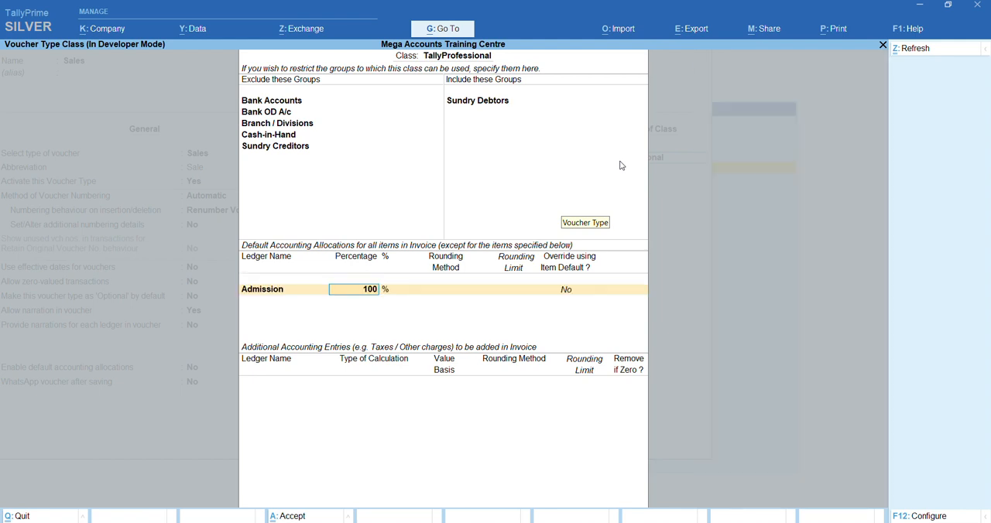
key(Return)
Add the Admission ledger as an additional accounting entry, calculated As Flat Rate with rounding Not Applicable and removed if zero
key(Return)
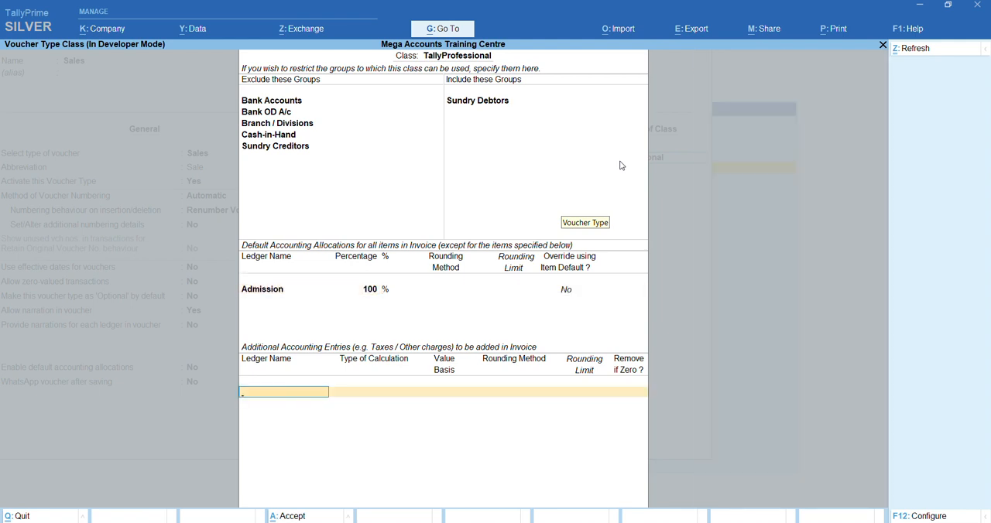
key(Down)
key(Return)
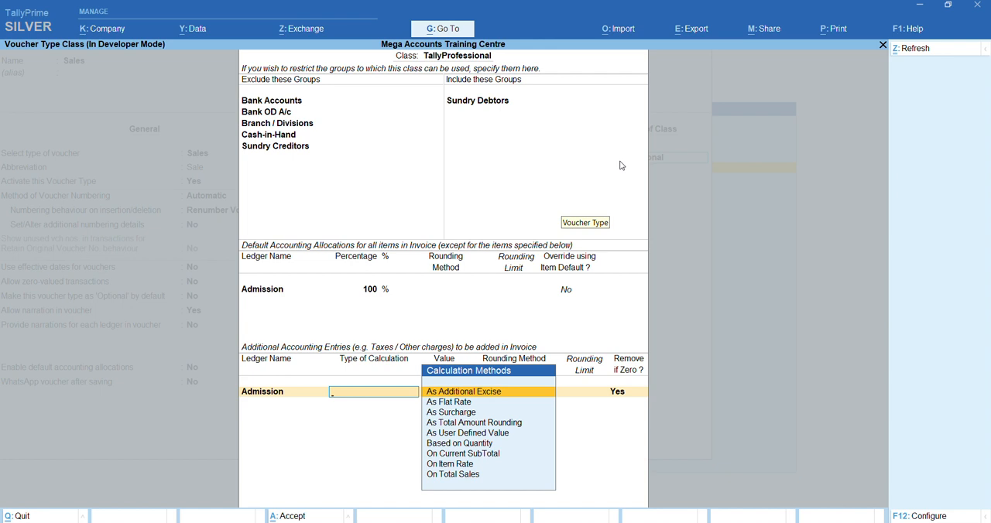
key(Down)
key(Return)
key(Return)
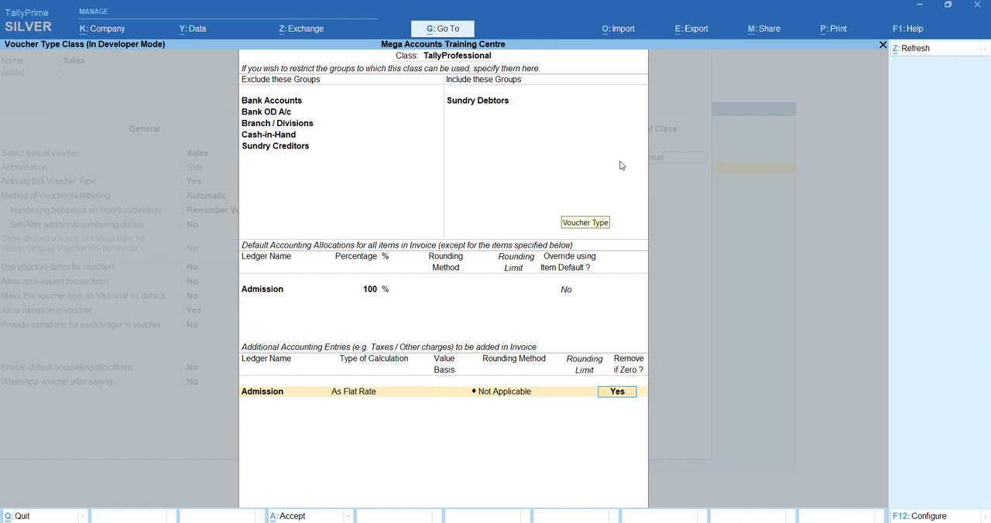
key(Return)
Add an Admission Fees entry to the class, calculated As Flat Rate with value basis 2500 and rounding Not Applicable
key(Down)
key(Down)
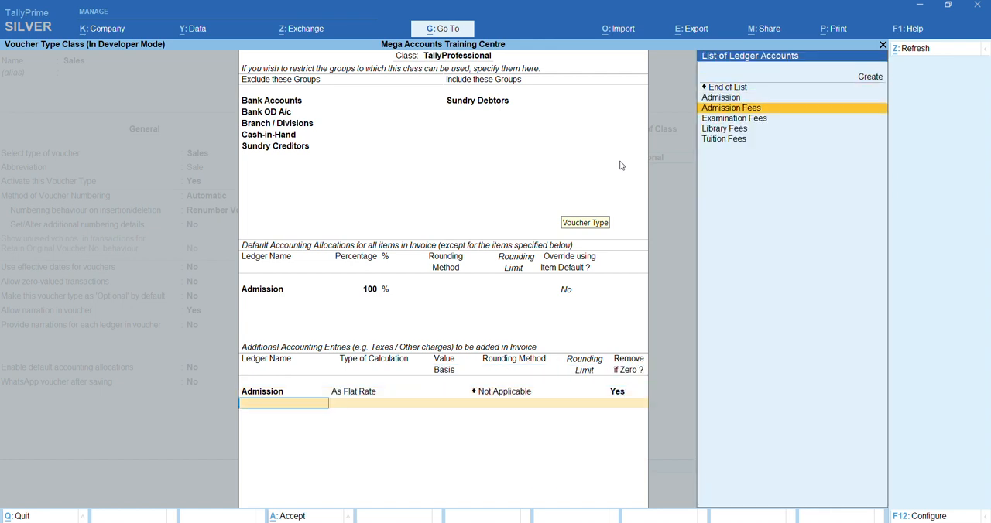
key(Return)
key(Down)
key(Return)
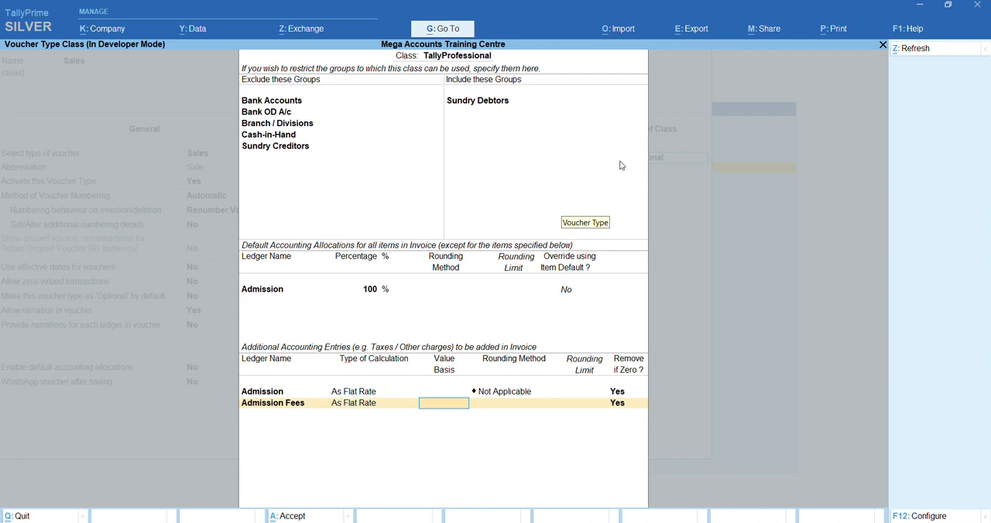
text(2500)
key(Return)
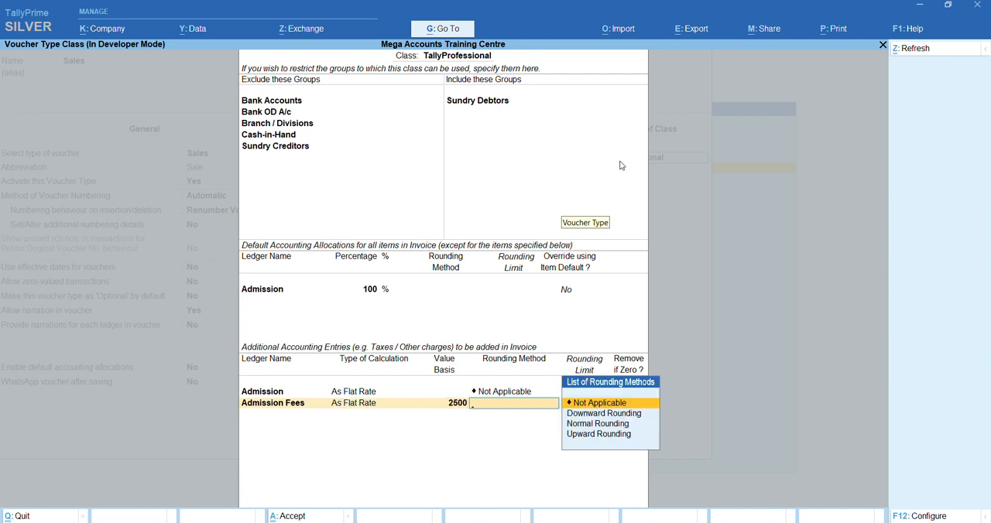
key(Return)
key(Return)
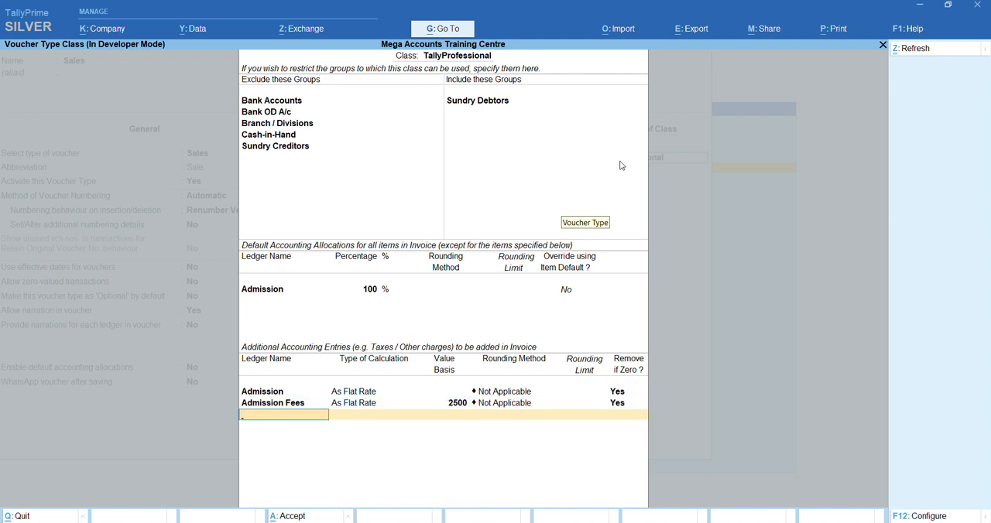
Add a Tuition Fees entry As Flat Rate with value basis 5500 and rounding Not Applicable, and finish the TallyProfessional class
text(Tu)
key(Return)
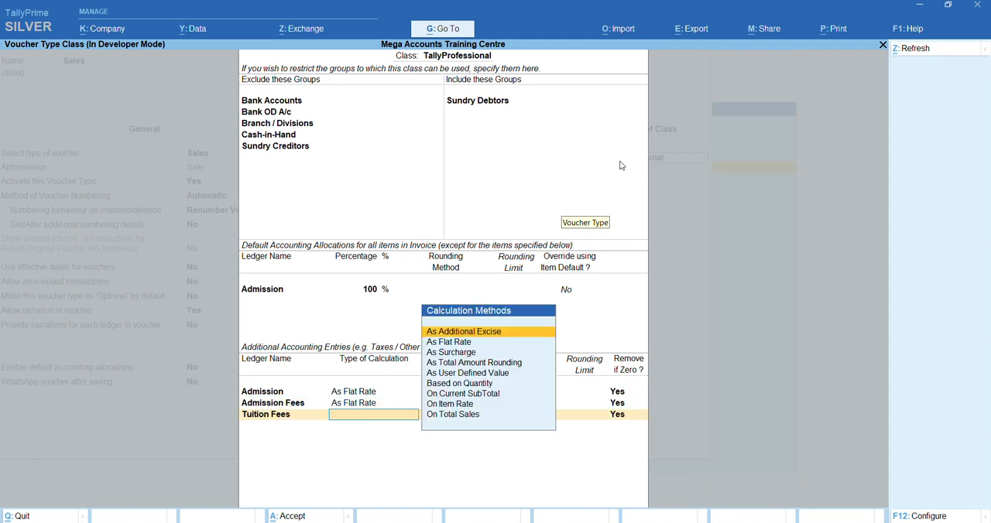
key(Down)
key(Return)
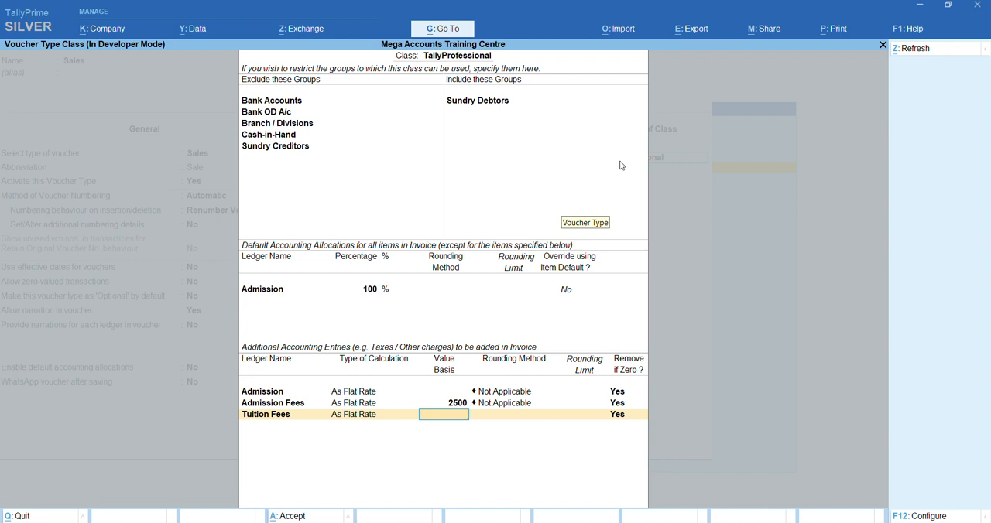
text(5500)
key(Return)
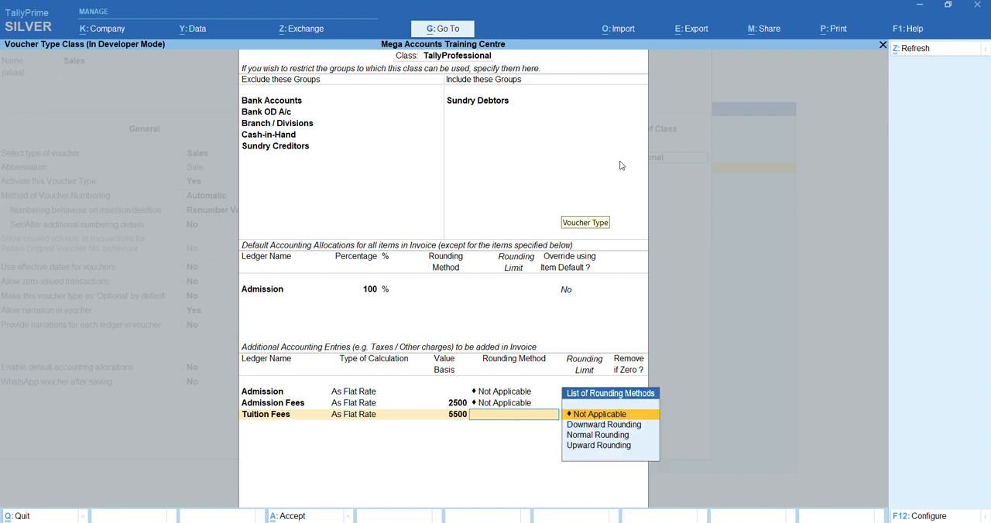
key(Down)
key(Down)
key(Up)
key(Up)
key(Return)
key(Return)
key(Return)
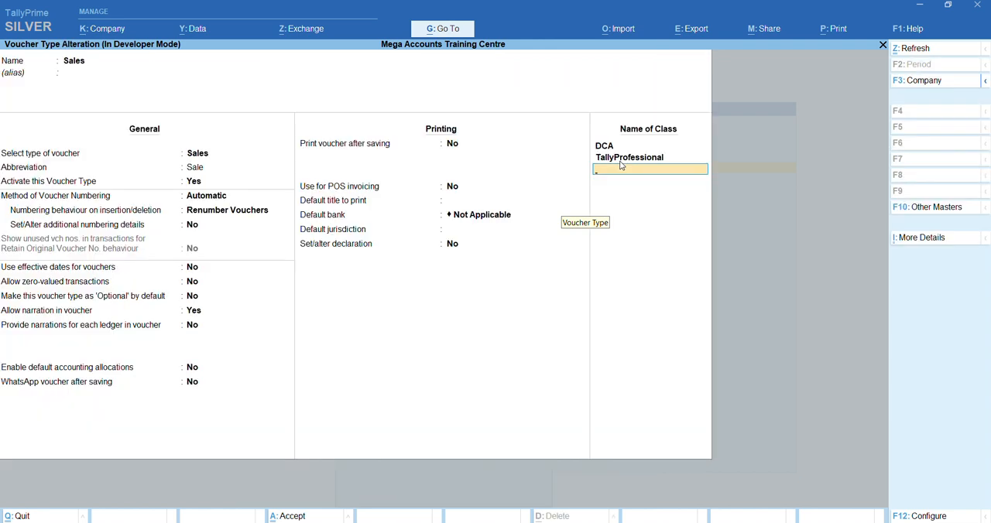
Save the Sales voucher type and return to the Gateway of Tally
key(Return)
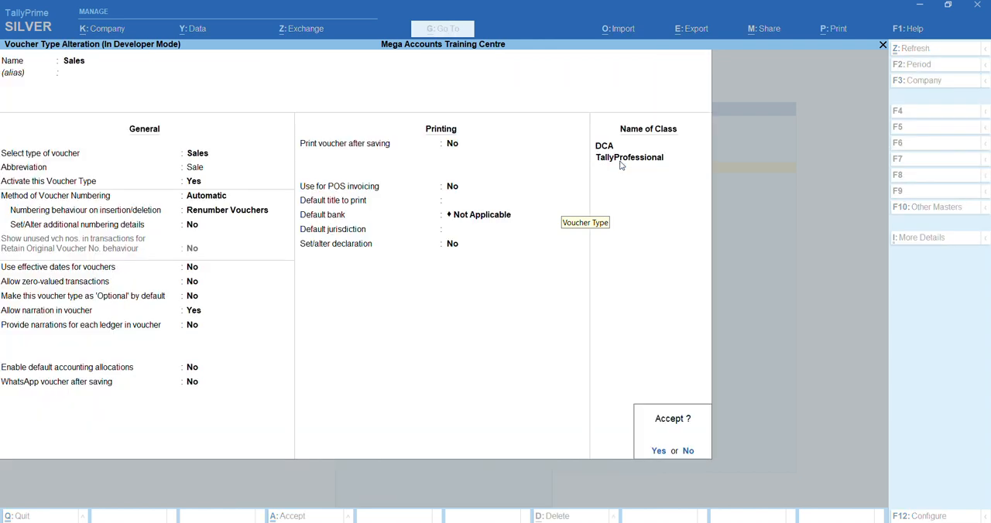
key(Return)
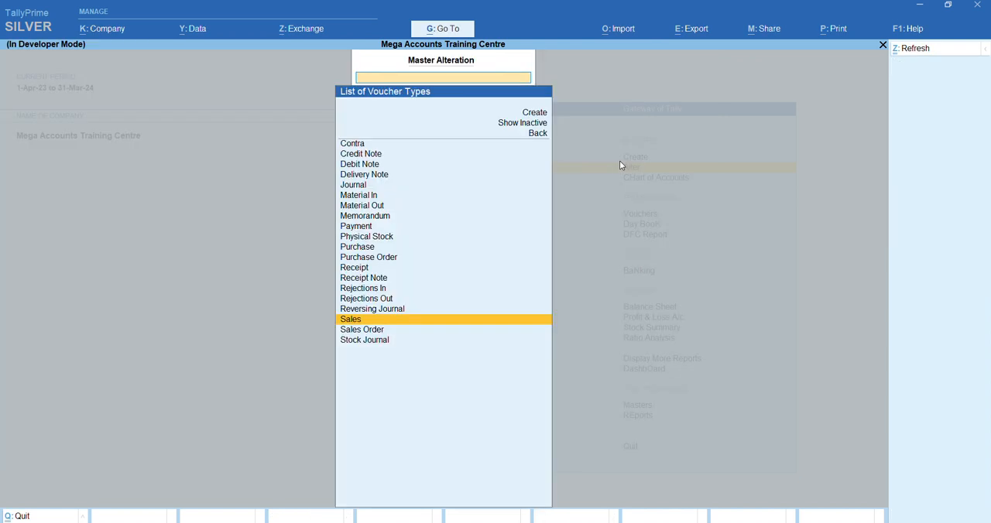
key(Escape)
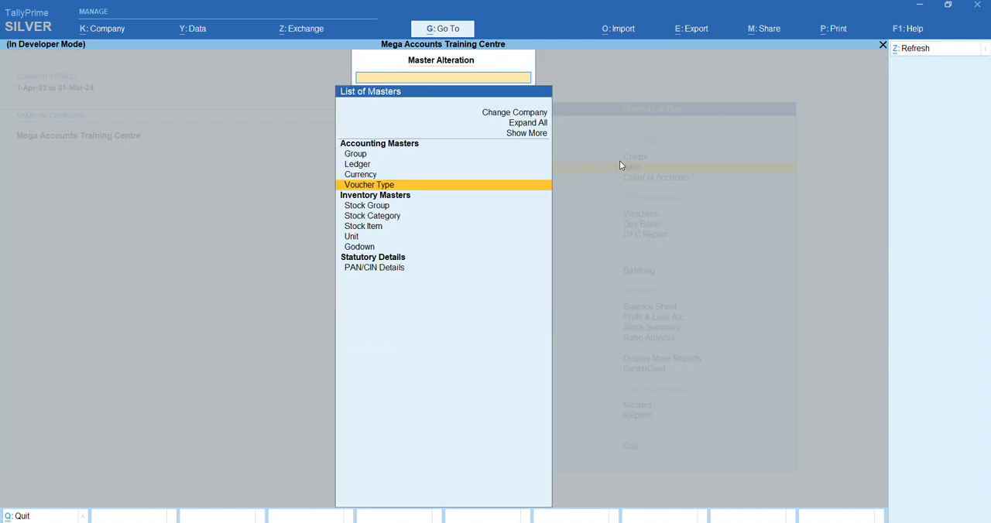
key(Escape)
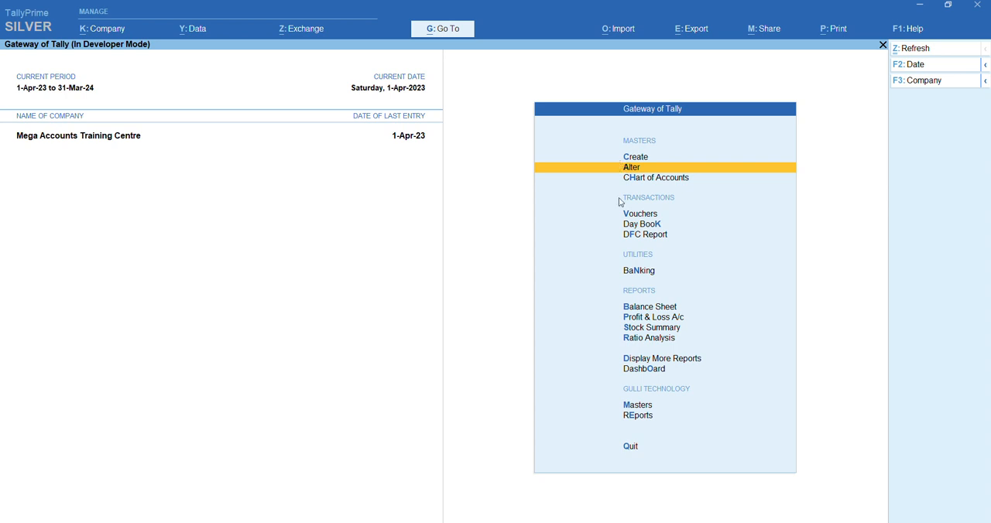
Start a new Sales voucher using the DCA voucher class
click(653, 218)
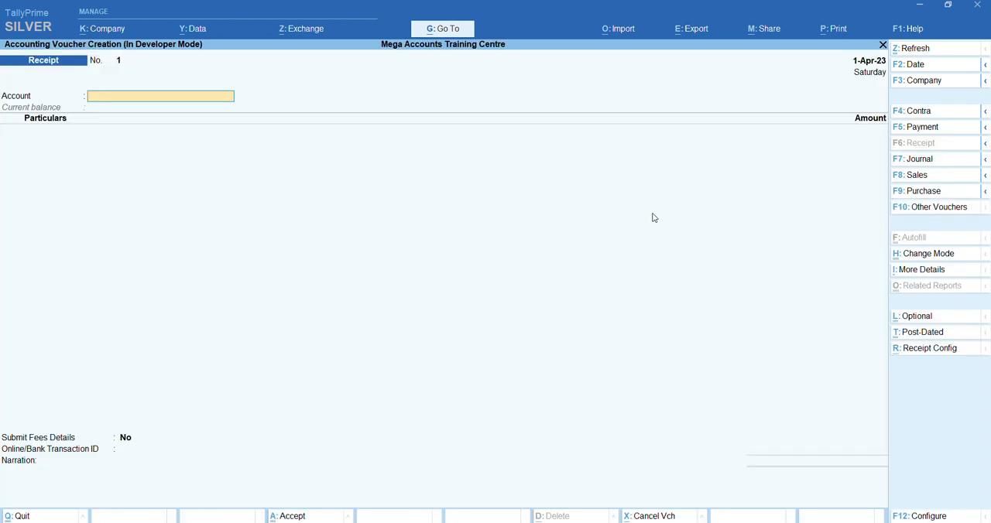
click(915, 178)
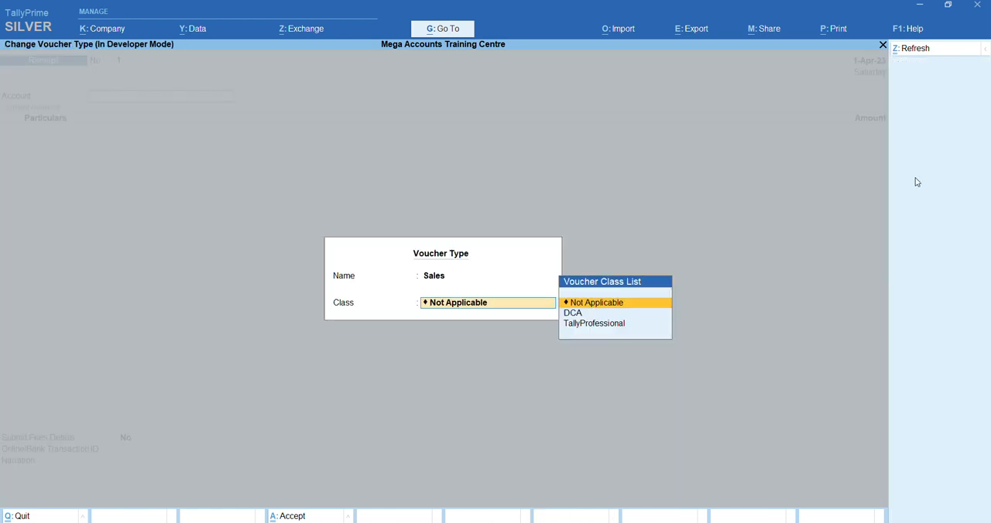
key(Down)
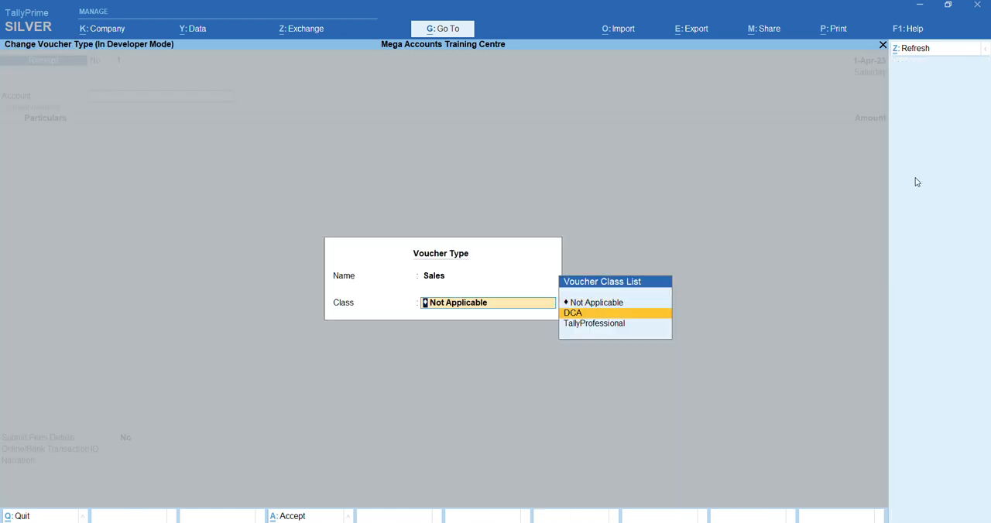
key(Return)
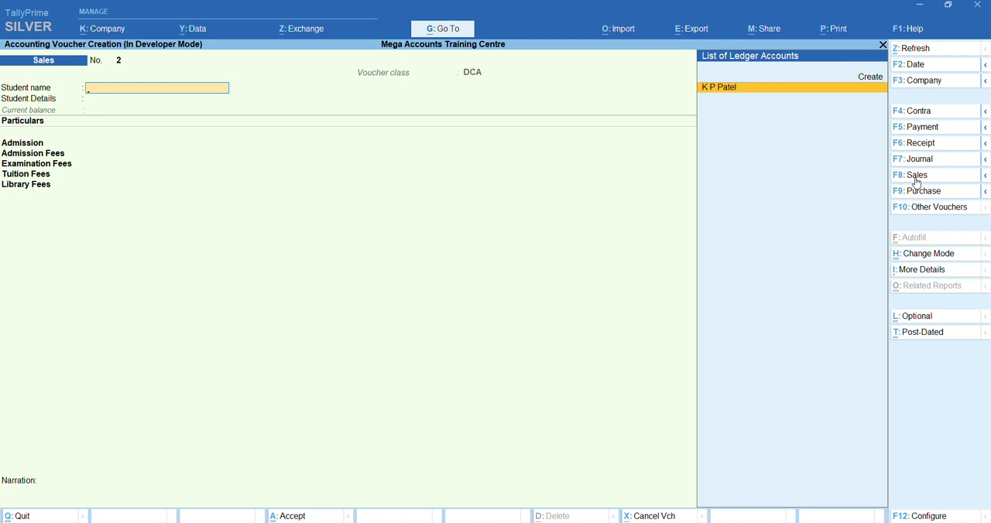
Select the existing student in the voucher, open the student's ledger for alteration and enable Set/Alter Basic Information
key(Return)
key(BackSpace)
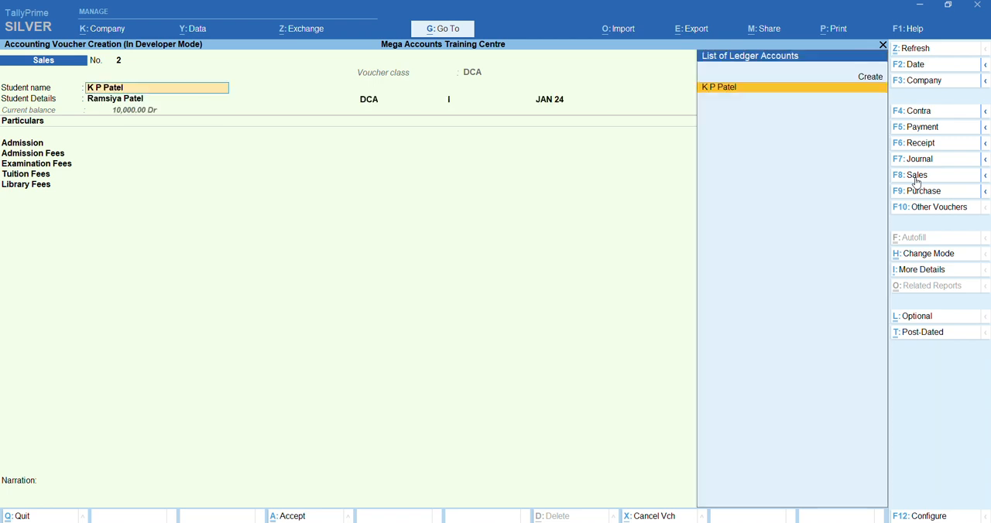
key(ctrl+Return)
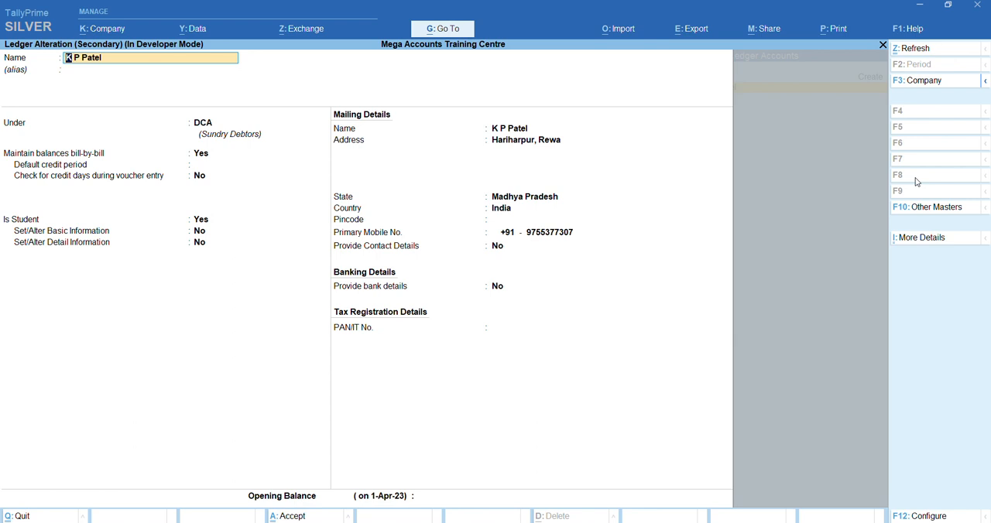
key(Return)
key(Return)
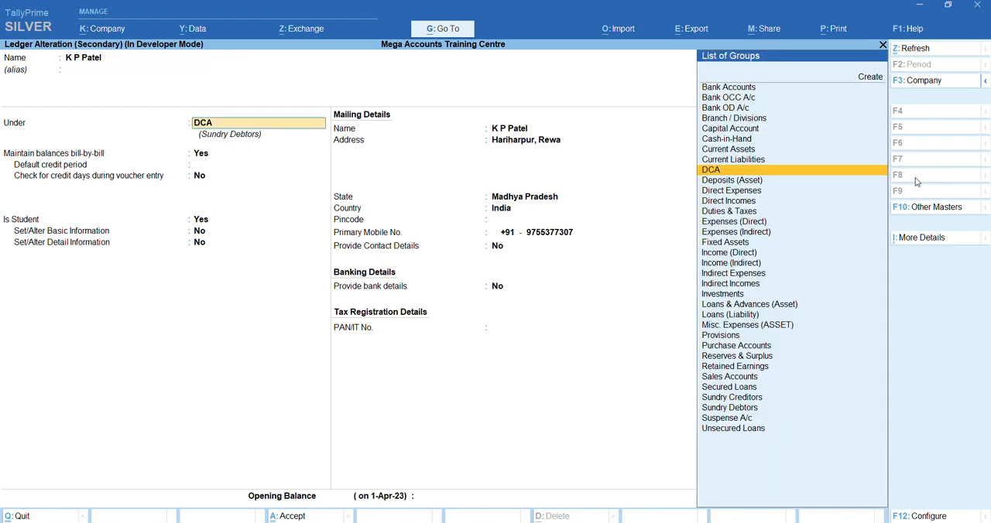
key(Return)
key(Return)
key(Return)
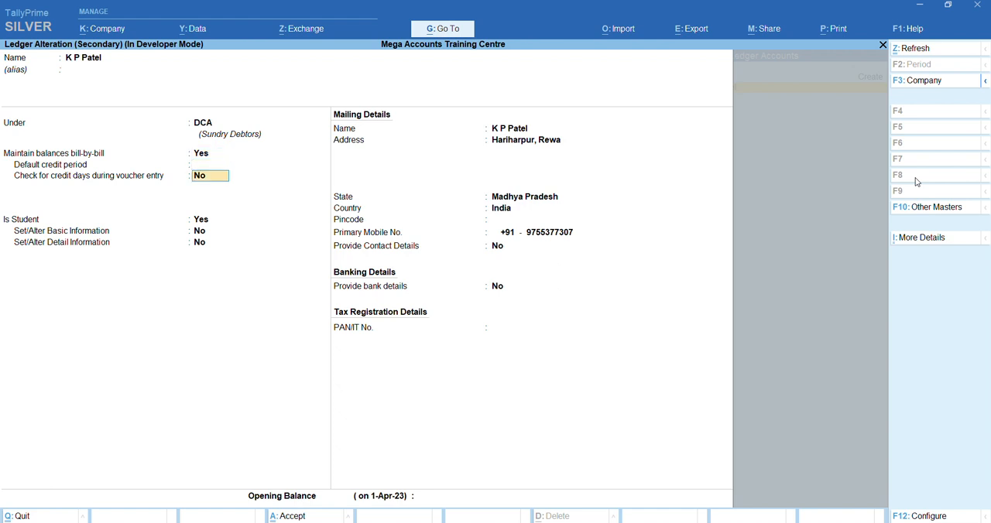
key(Return)
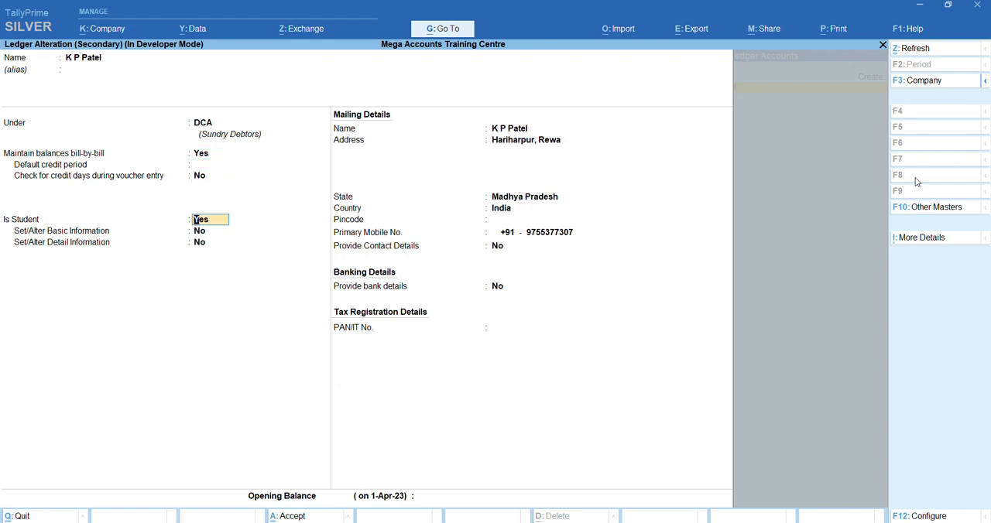
key(Return)
key(y)
key(Return)
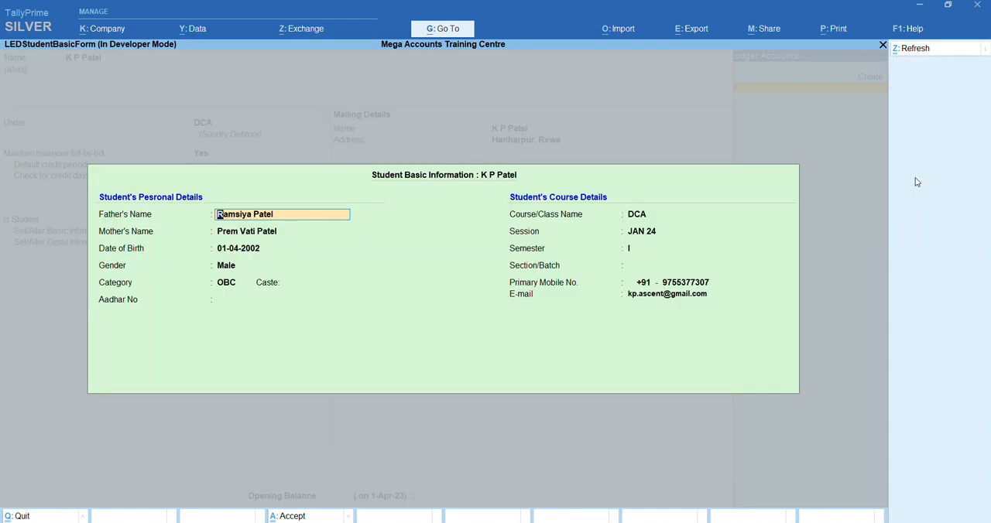
Go through the student's personal and course details, setting Section/Batch to Not Applicable and keeping the other entries
key(Return)
key(Return)
key(Return)
key(Return)
key(Return)
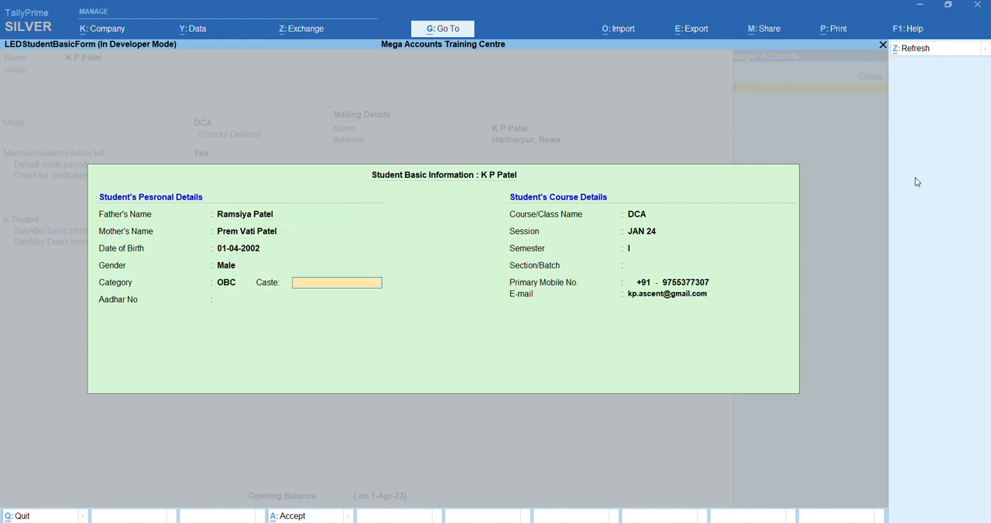
key(Return)
key(Return)
key(Return)
key(Return)
key(Return)
key(Return)
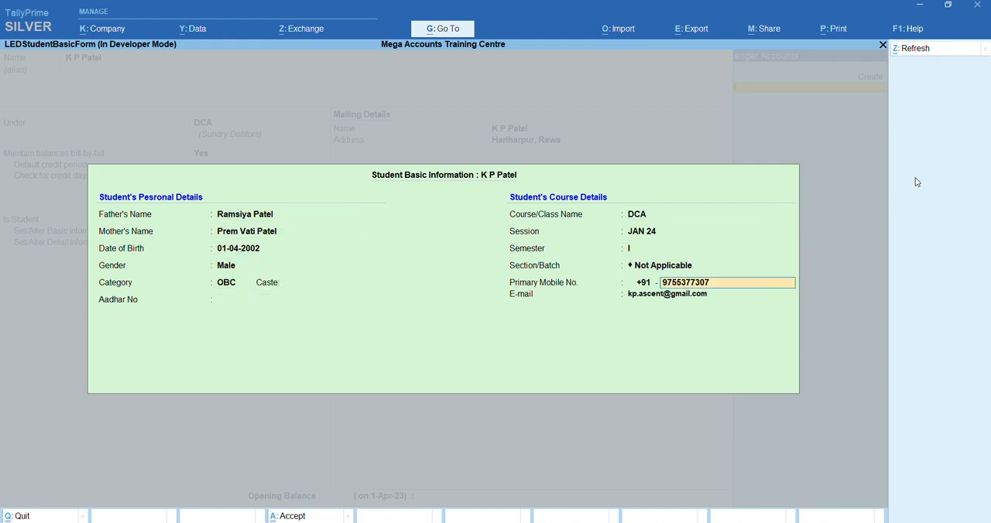
key(Return)
key(Return)
Keep the student's mailing details and save the altered ledger
key(Return)
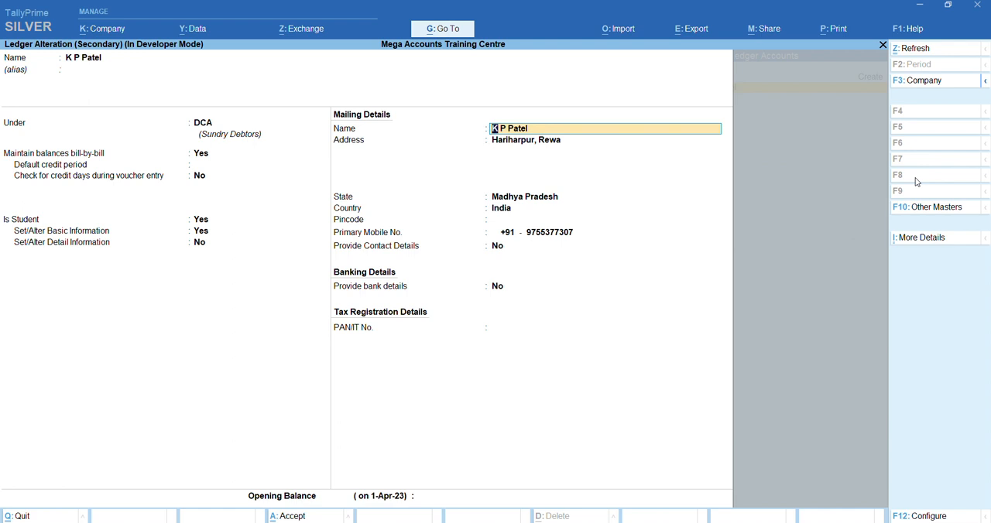
key(Return)
Accept the student with the DCA class fees, leave the narration blank and save the Sales voucher
key(Return)
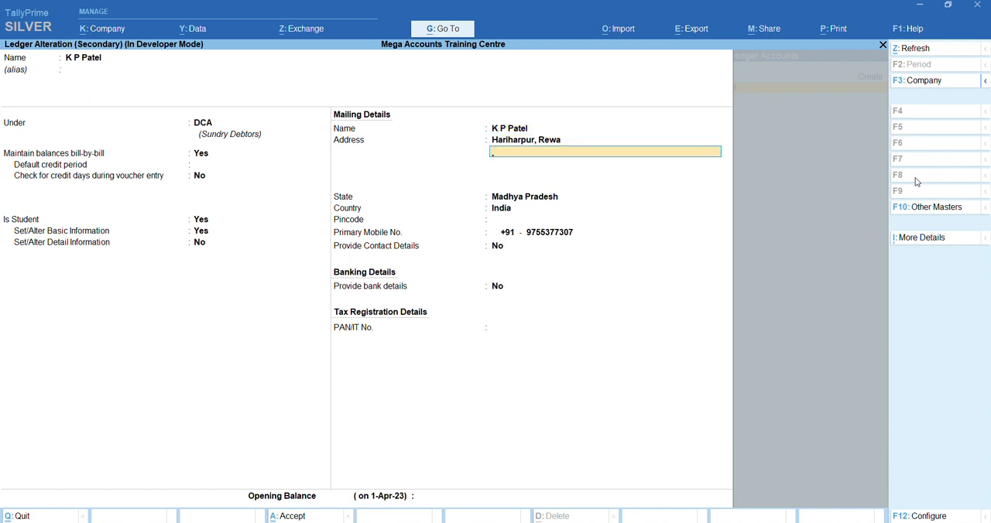
key(ctrl+a)
key(Return)
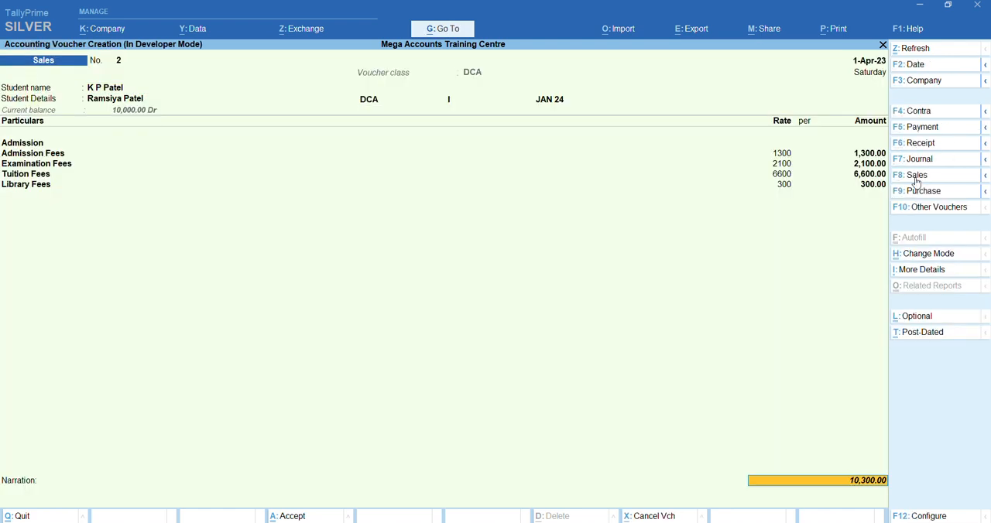
key(Return)
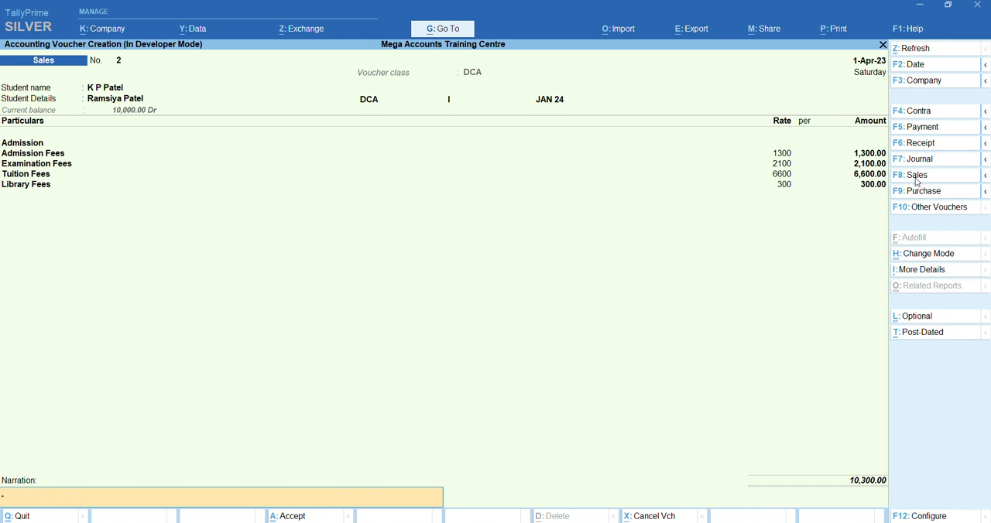
key(Return)
key(Return)
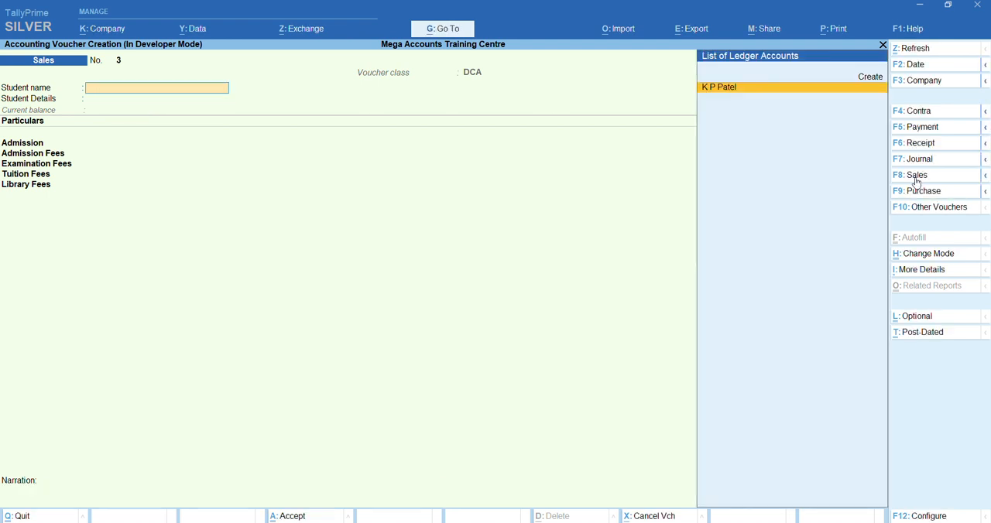
Create a new student ledger from the next Sales voucher and enter the student's full name without an alias
key(Up)
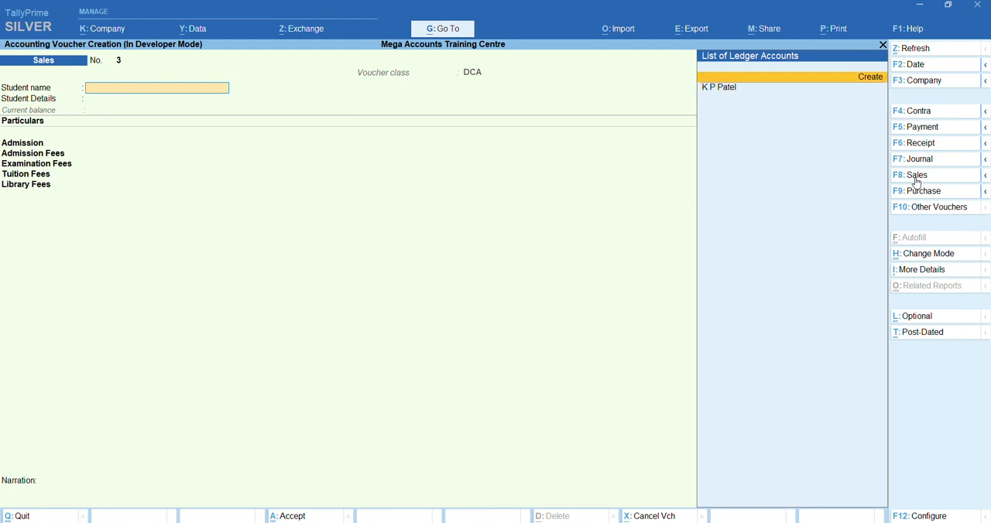
key(Return)
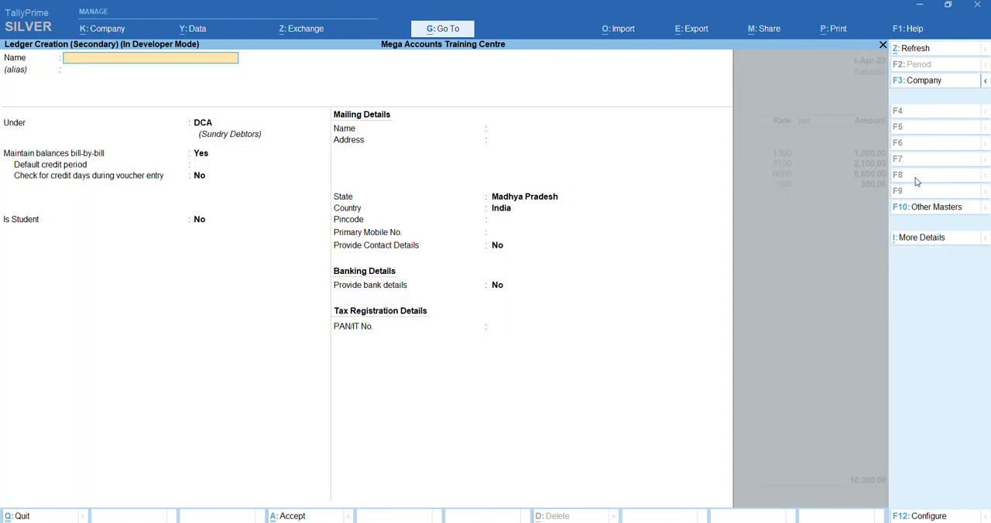
key(Return)
key(Return)
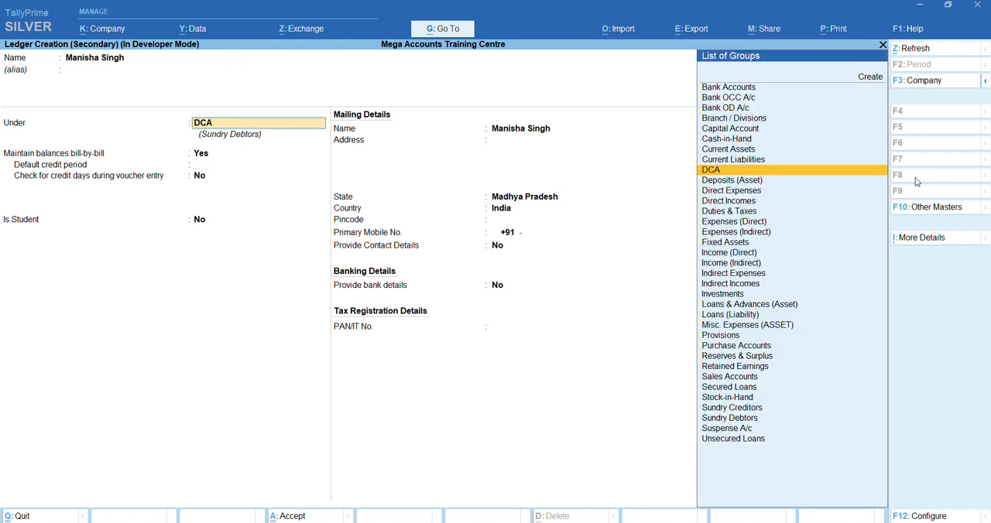
Create a new group from the student ledger's group selection and name it Tally Professional
key(Up)
key(Down)
key(Down)
key(Down)
key(Down)
key(Up)
key(Up)
key(Up)
key(Up)
key(Up)
key(Up)
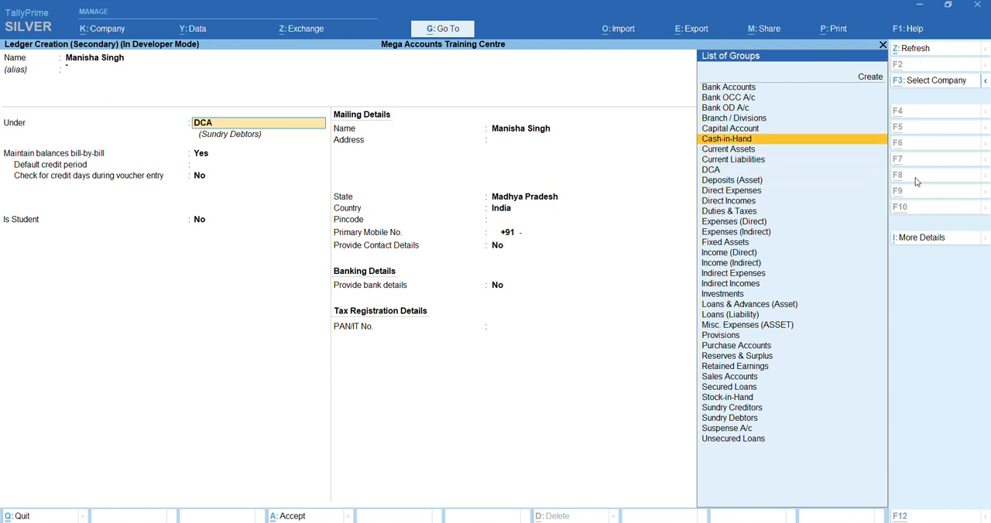
key(alt+c)
text(Tall)
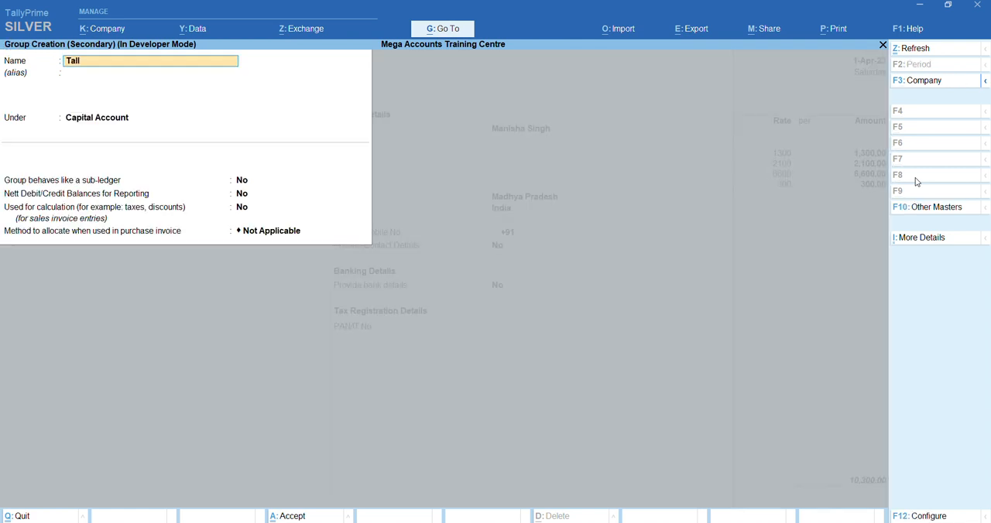
text(y Professional)
key(Return)
Place the new group under Sundry Debtors without an alias, keep its remaining options and save it
key(Return)
text(Sun)
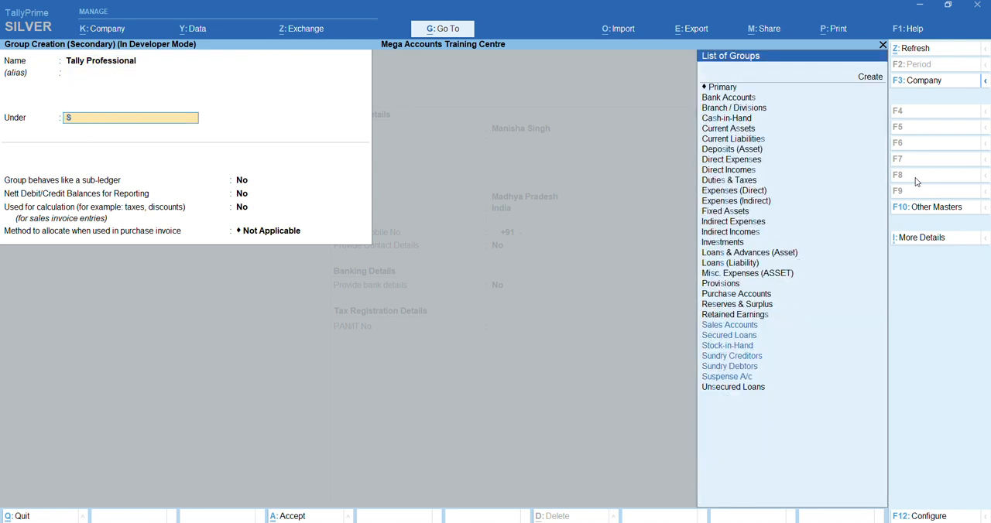
key(Down)
key(Down)
key(Return)
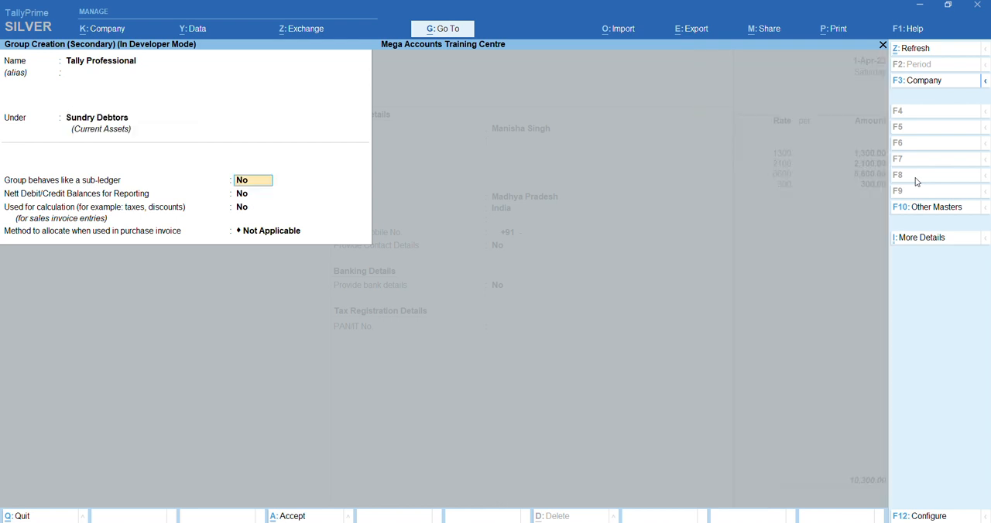
key(Return)
key(Return)
key(Return)
Keep the bill-by-bill settings, then set Is Student and Set/Alter Basic Information to Yes for the ledger
key(Return)
key(Return)
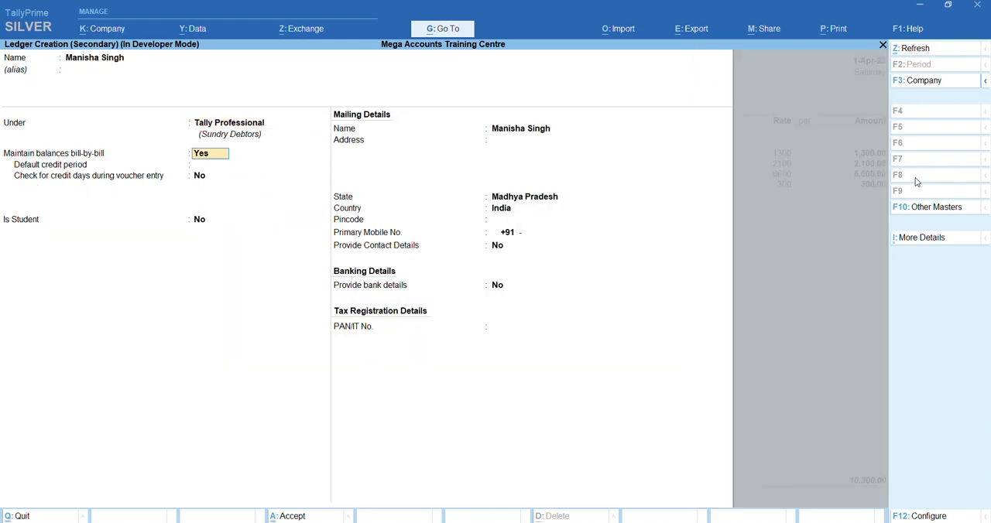
key(Return)
key(Return)
key(Return)
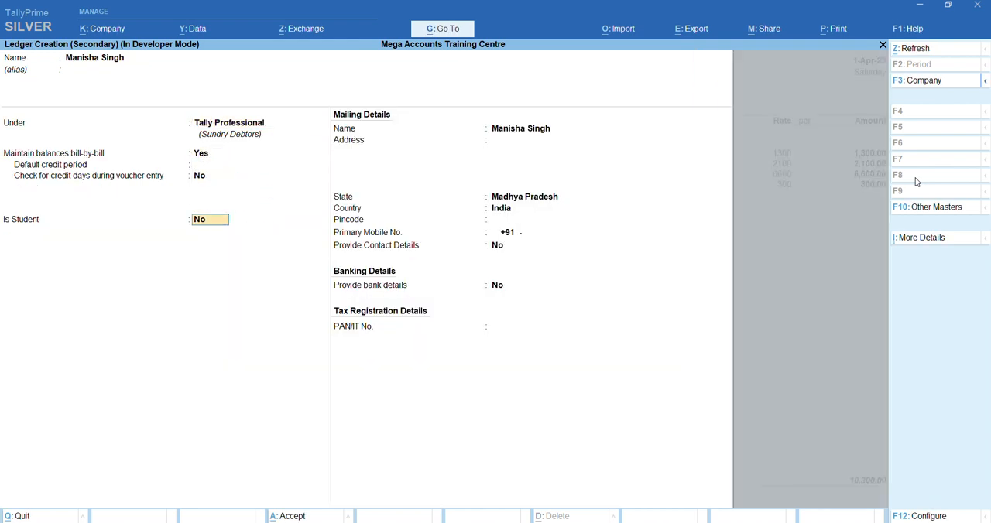
text(y)
key(Return)
text(y)
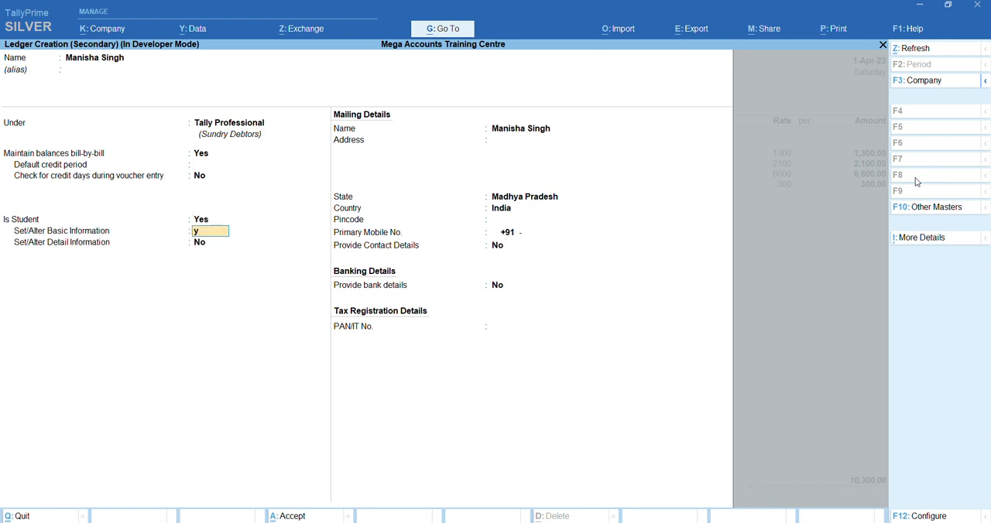
key(Return)
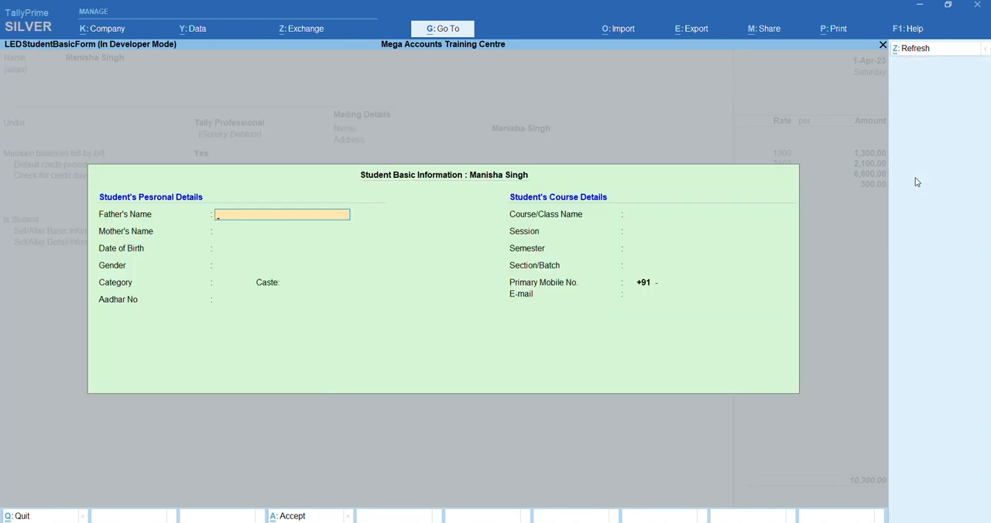
Enter the full names of the student's father and mother and the student's date of birth
key(Return)
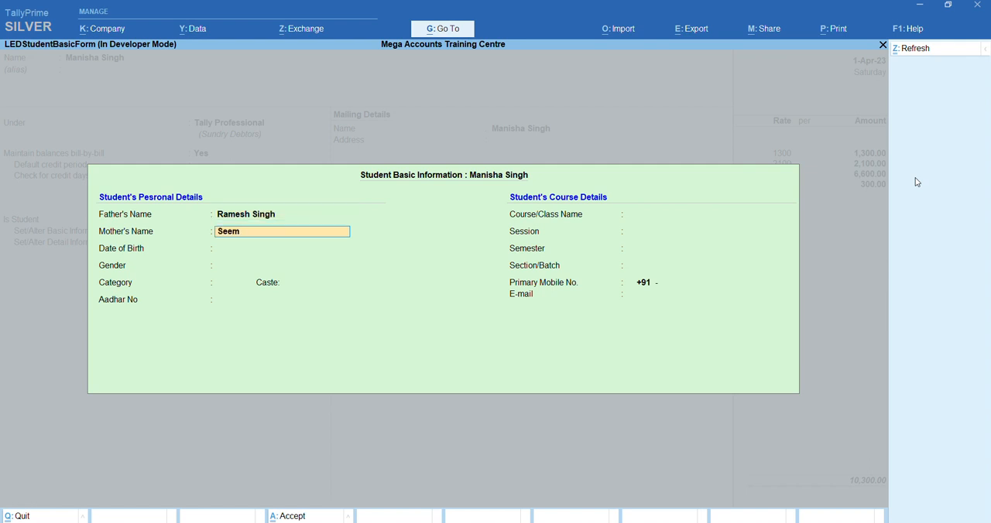
key(Return)
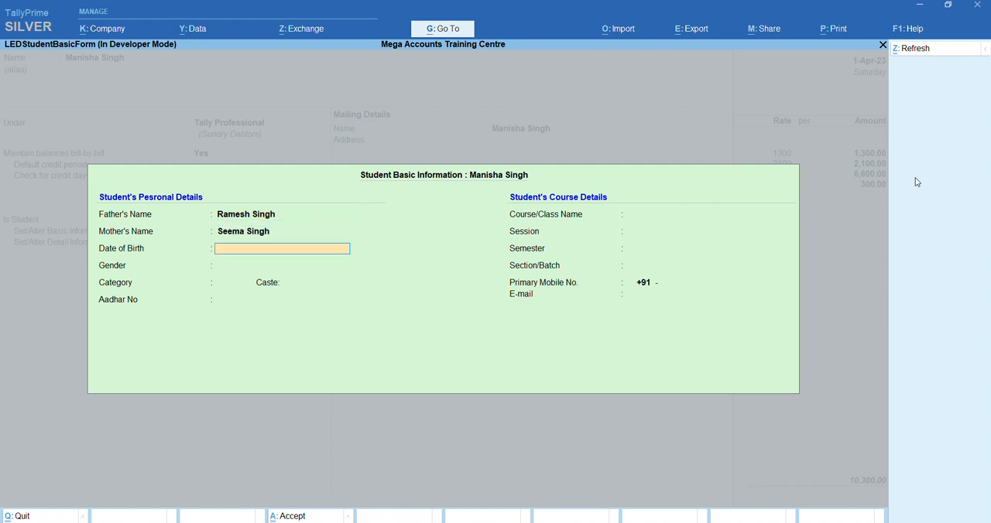
text(12-0)
text(8/)
text(2003)
key(Return)
Set the student's gender to Female and category to Gen, leaving Caste and Aadhar No blank
key(Down)
key(Return)
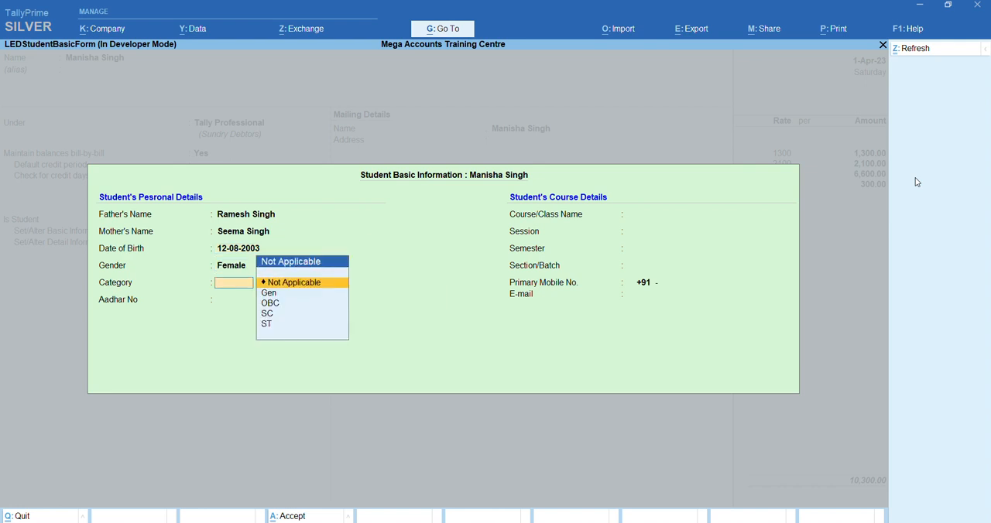
key(Down)
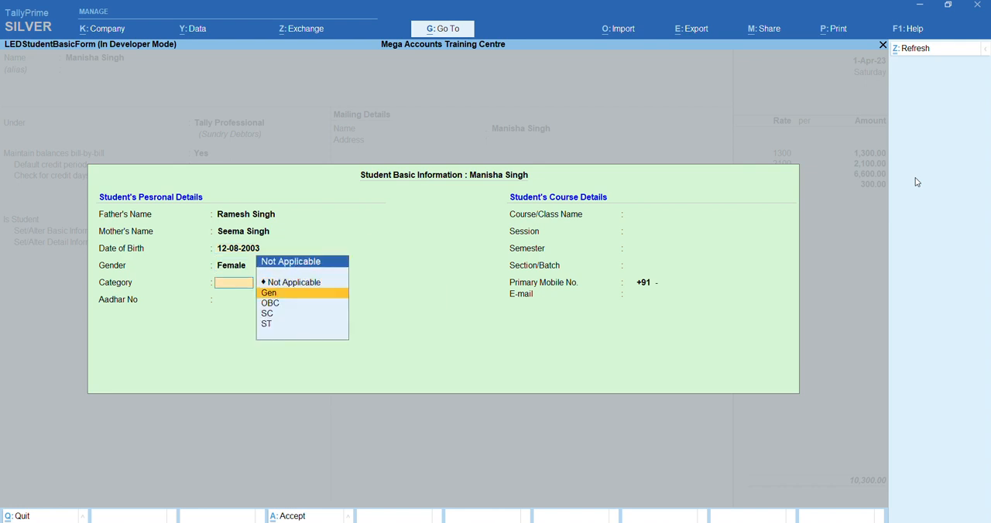
key(Return)
key(Return)
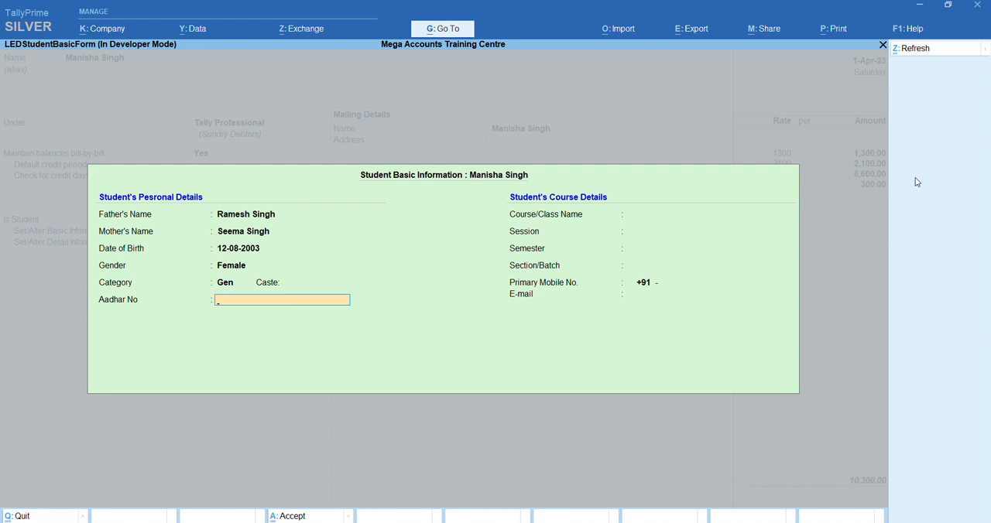
key(Return)
Set the student's course to Tally Professional, session JAN 24, semester A and section/batch 08:00AM - 10:00AM
key(Down)
key(Down)
key(Down)
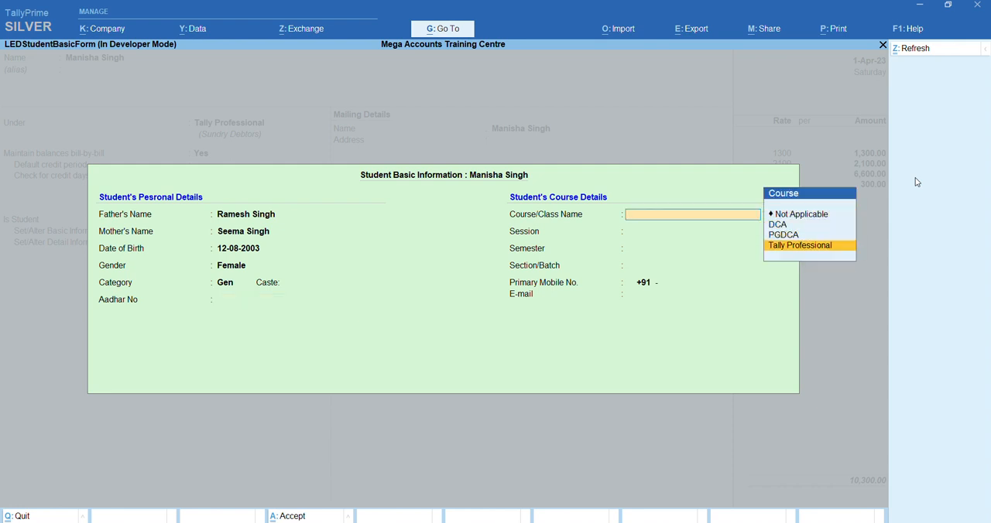
key(Return)
key(Down)
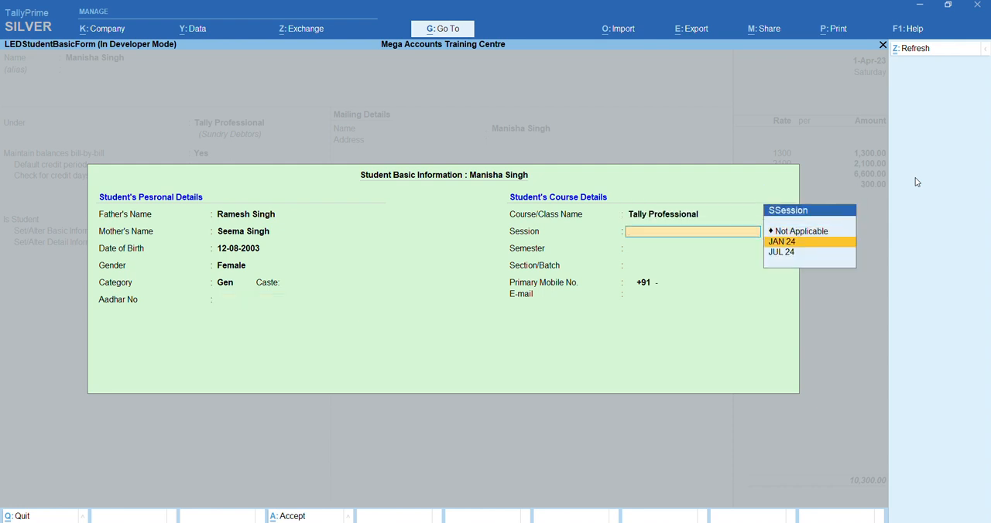
key(Return)
key(Down)
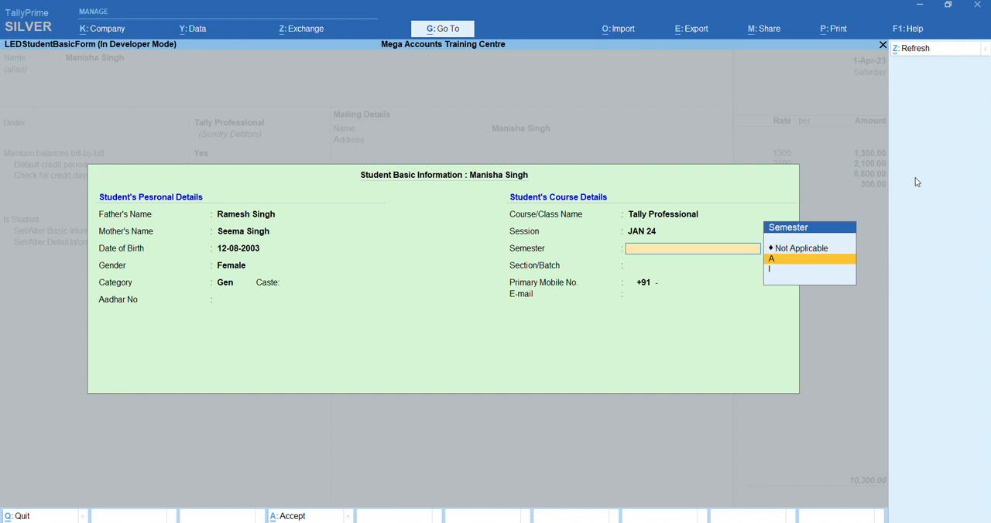
key(Return)
key(Down)
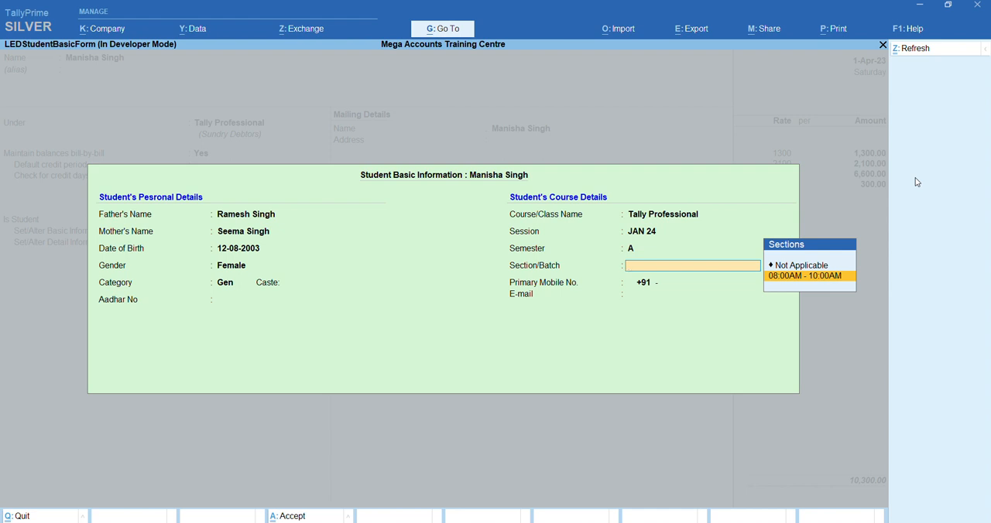
key(Return)
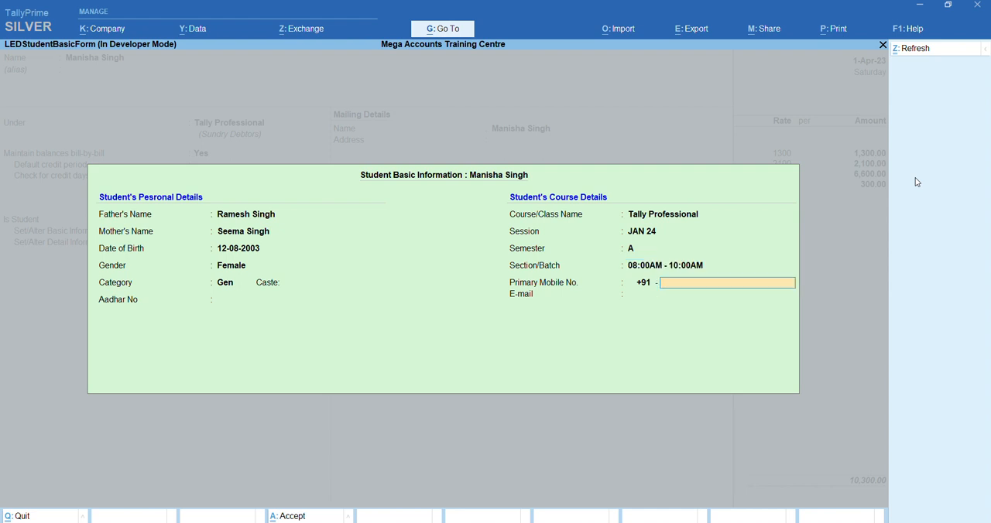
Enter the student's primary mobile number and e-mail address in the basic information form
key(Return)
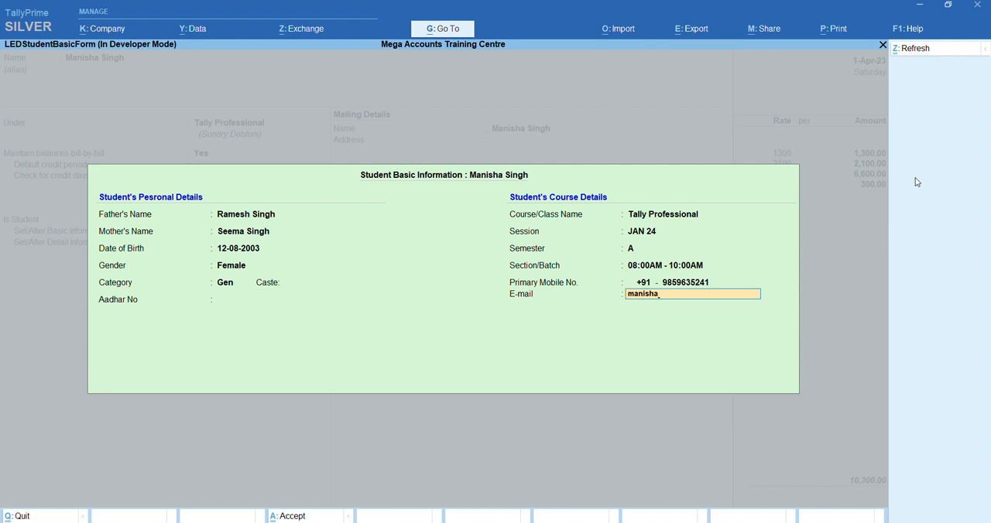
key(Return)
key(Return)
key(Return)
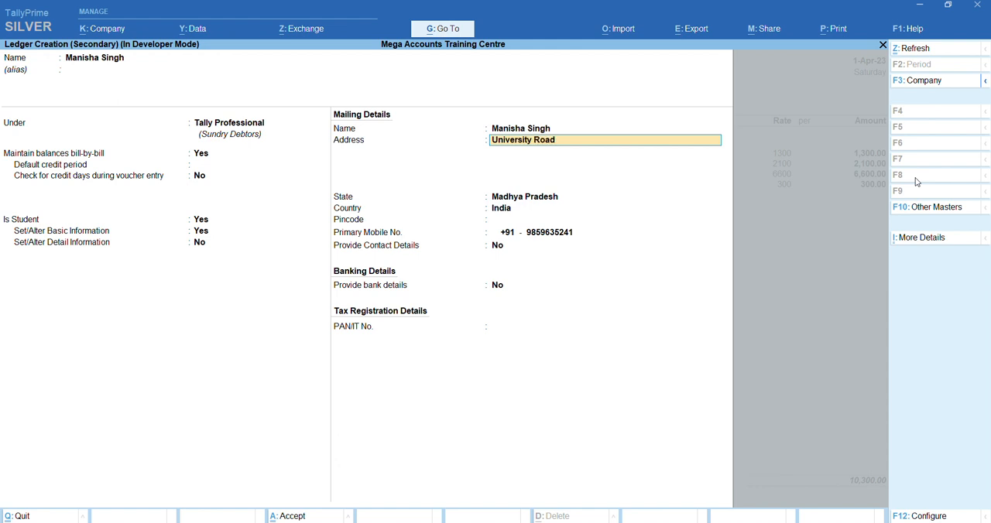
Enter the student's address, keep the other mailing details and Set/Alter Detail Information at No, and save the ledger
text(a)
key(Return)
key(Return)
key(Return)
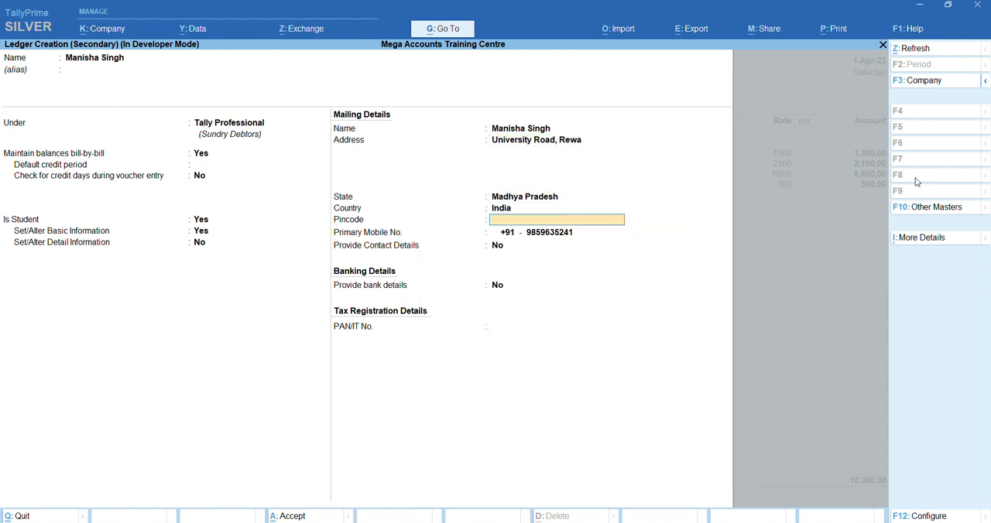
key(Return)
key(Return)
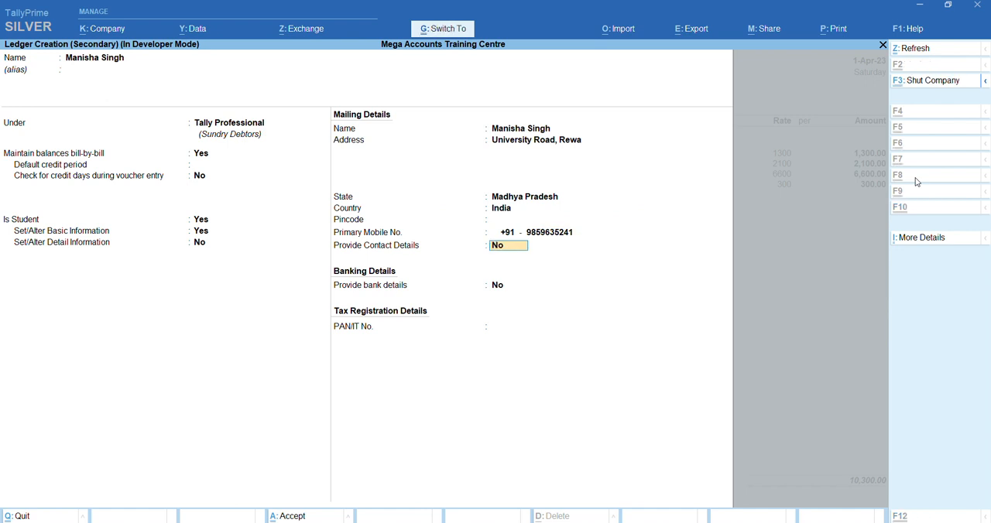
key(ctrl+a)
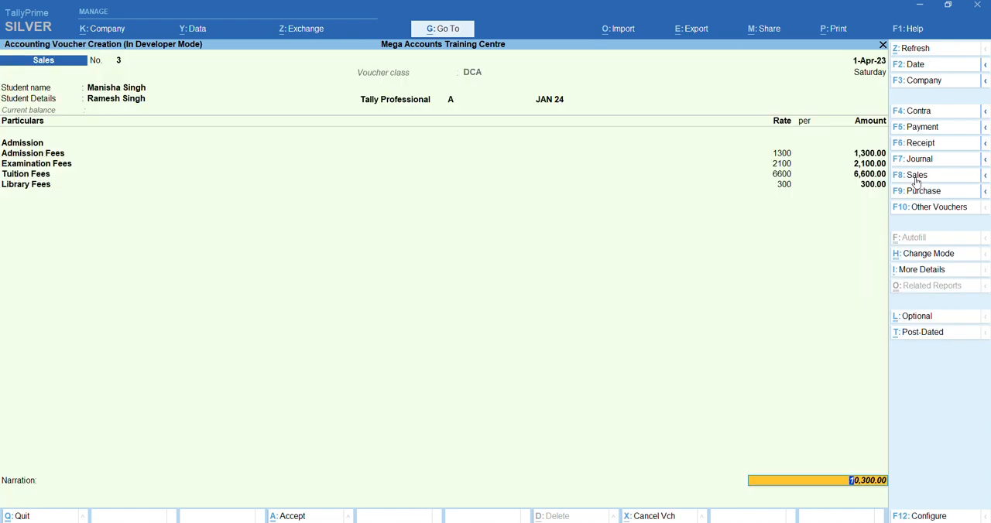
Discard the DCA class voucher and start a new Sales voucher with the TallyProfessional class
key(Return)
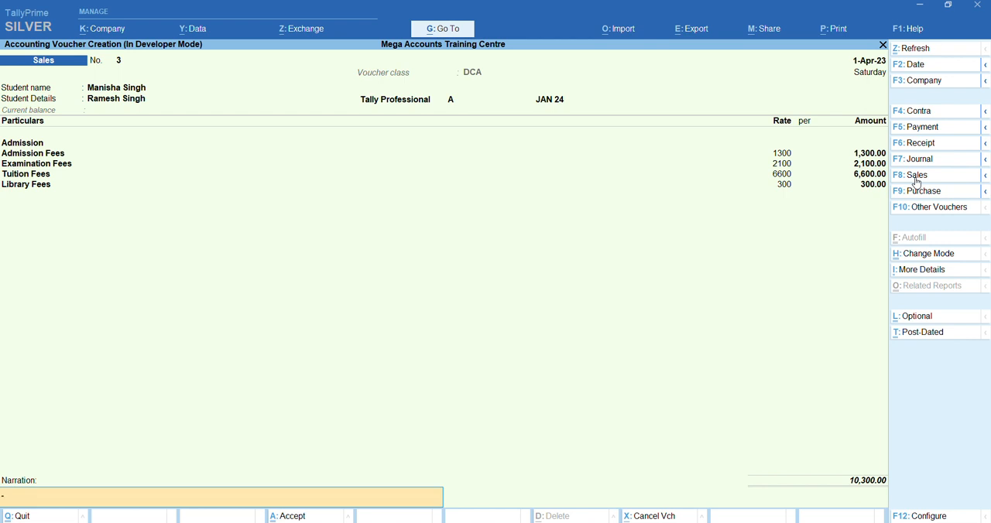
key(Escape)
key(Return)
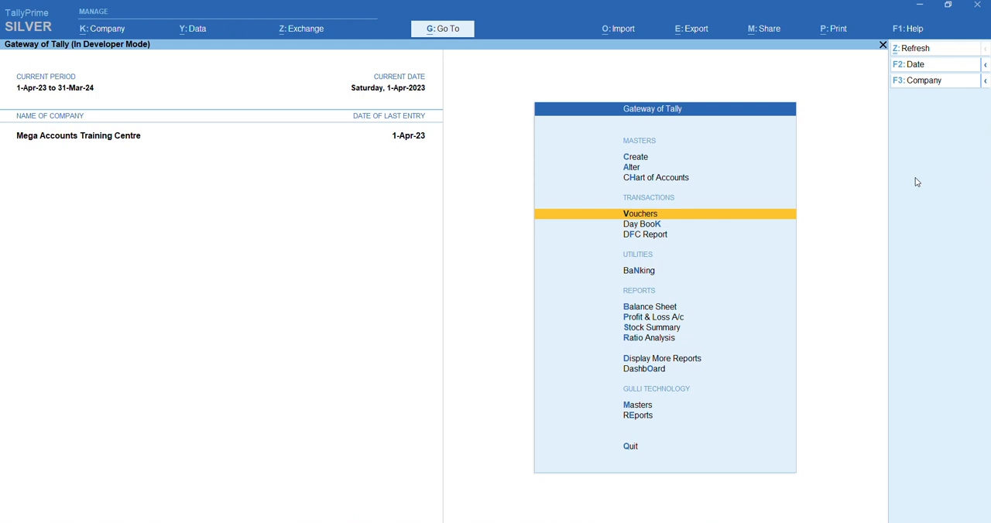
key(Return)
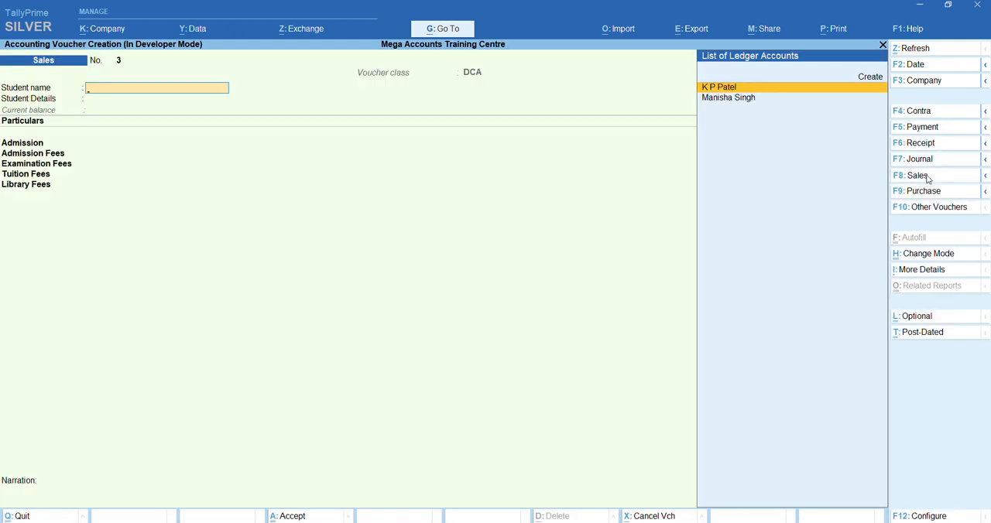
click(916, 176)
key(Down)
key(Return)
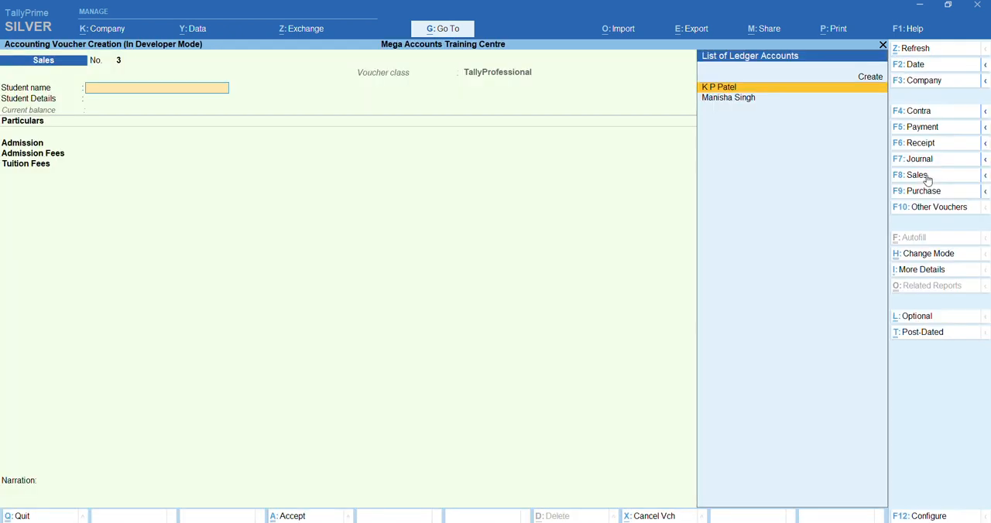
Select the newly created student, accept the TallyProfessional class fees, leave the narration blank and save the Sales voucher
key(Down)
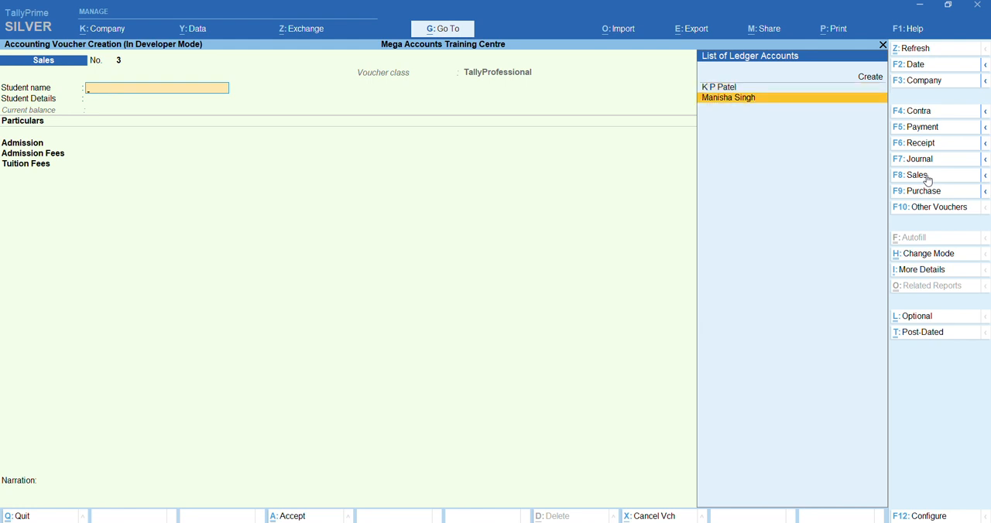
key(Return)
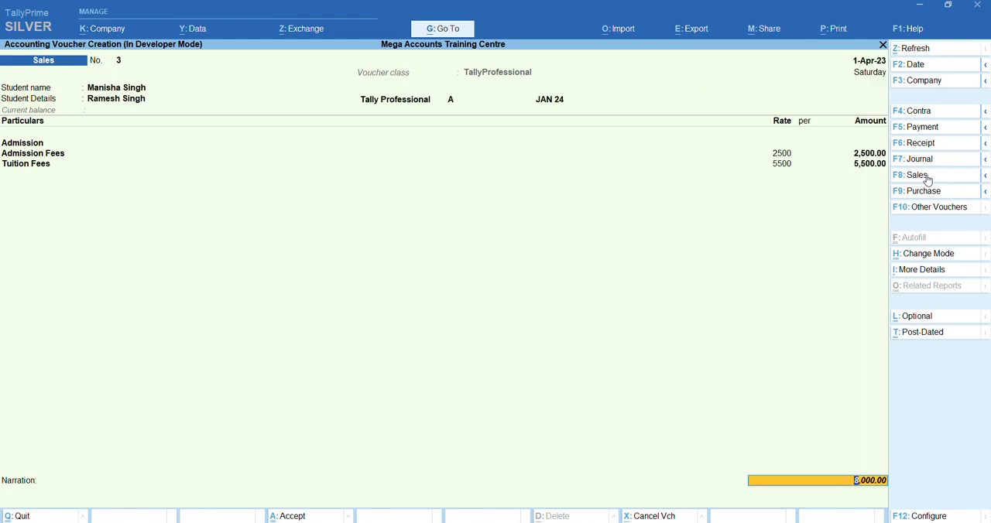
key(Return)
key(Return)
Leave Sales voucher entry, open a Receipt voucher and accept its receipt printing configuration with the existing settings
key(Return)
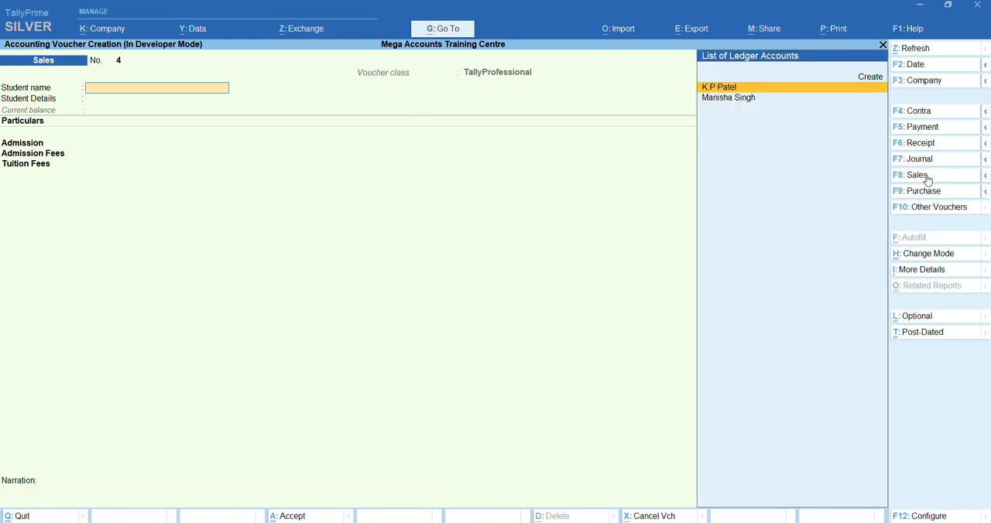
key(Escape)
key(Return)
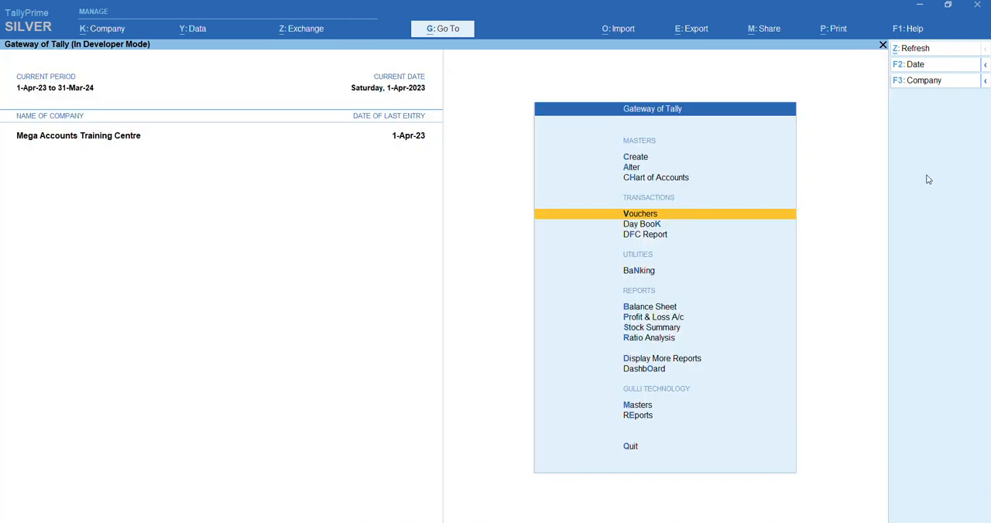
key(Return)
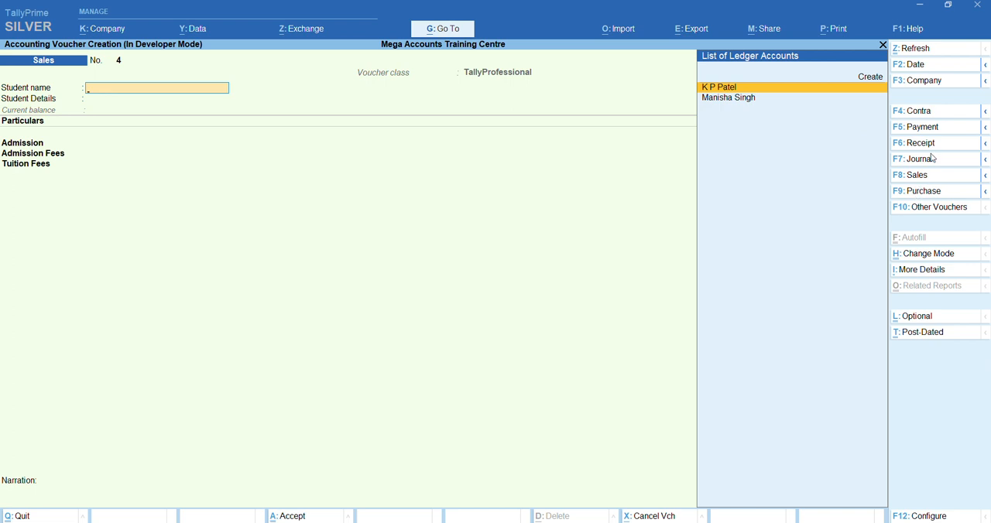
click(921, 143)
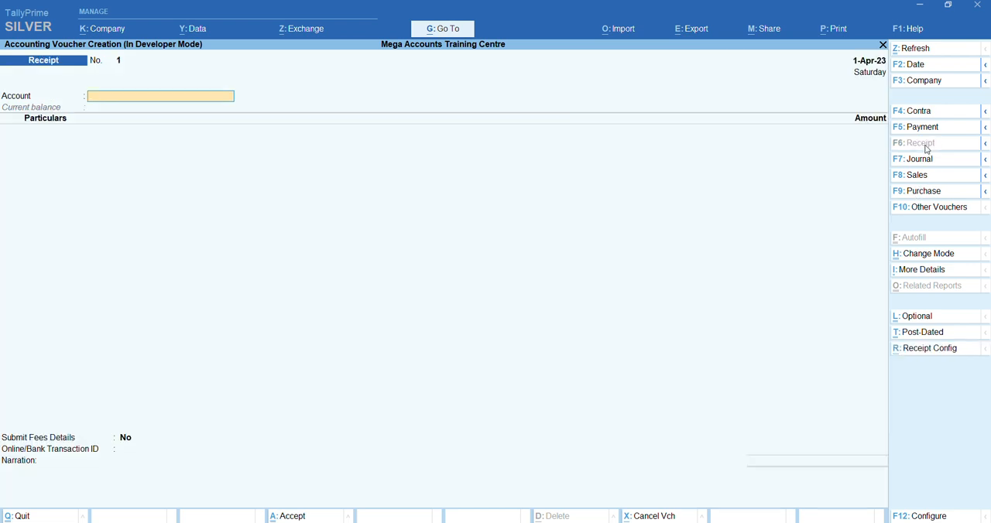
click(931, 350)
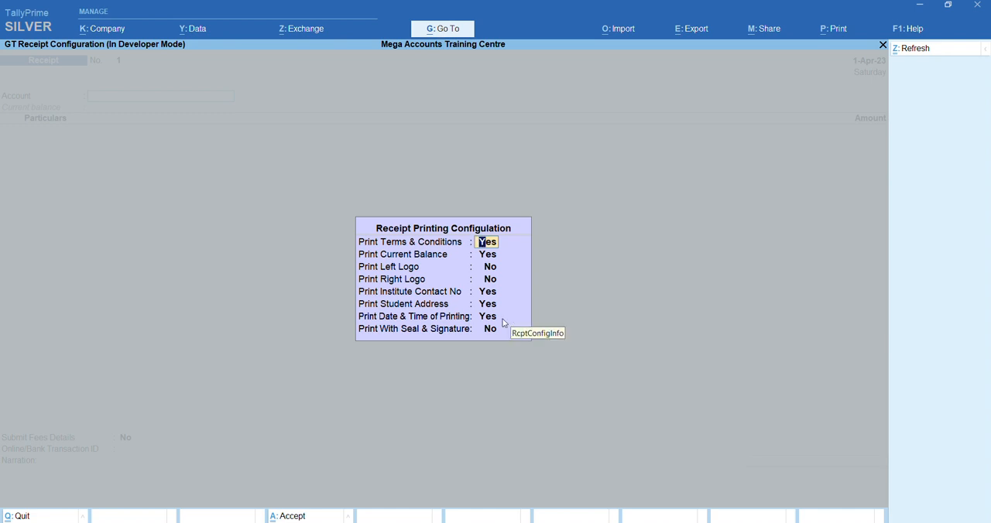
key(ctrl+a)
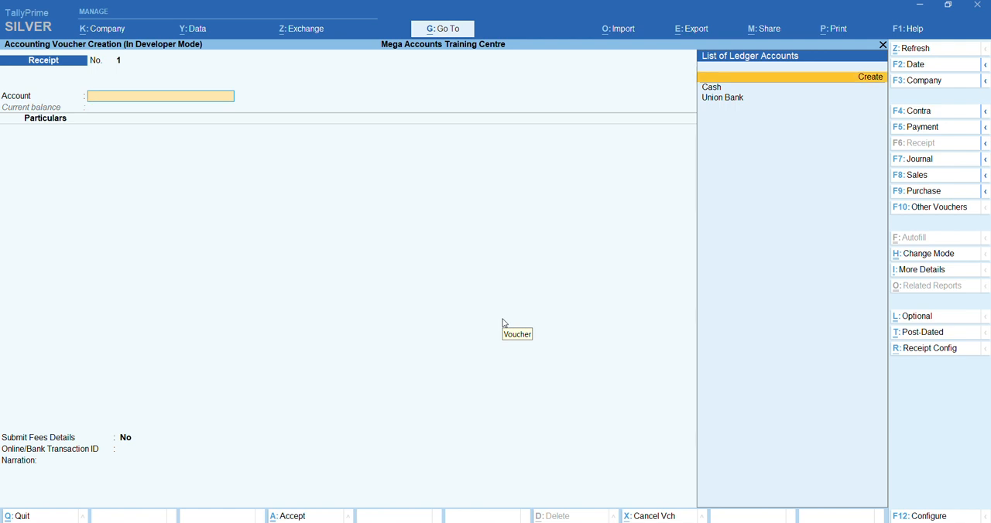
Set Union Bank as the receiving account of the Receipt voucher
key(Down)
key(Down)
key(Return)
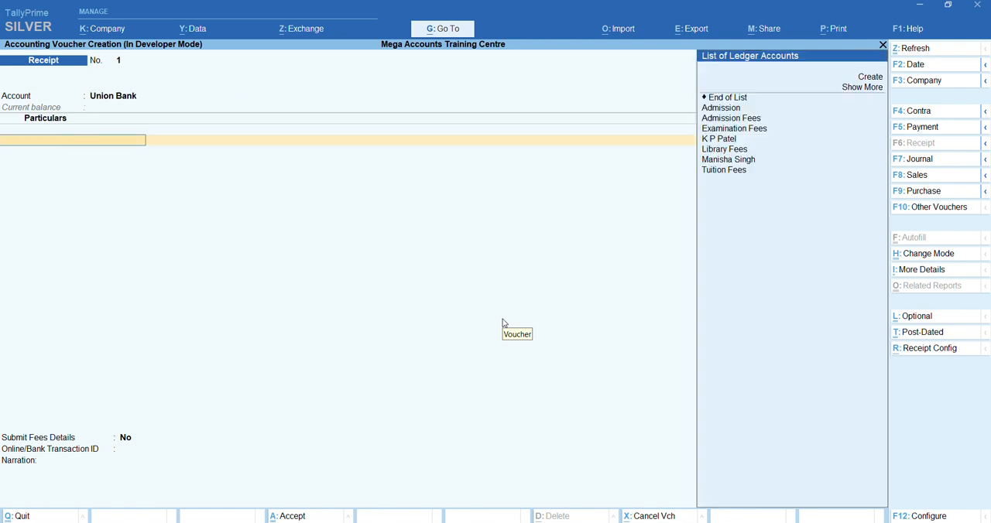
key(Down)
key(Down)
key(Down)
key(Down)
key(Down)
key(Down)
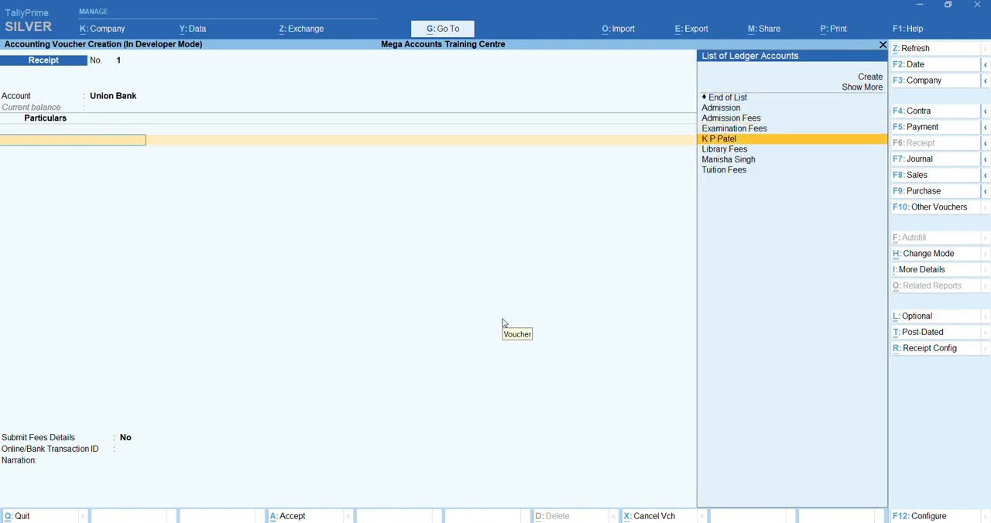
key(Return)
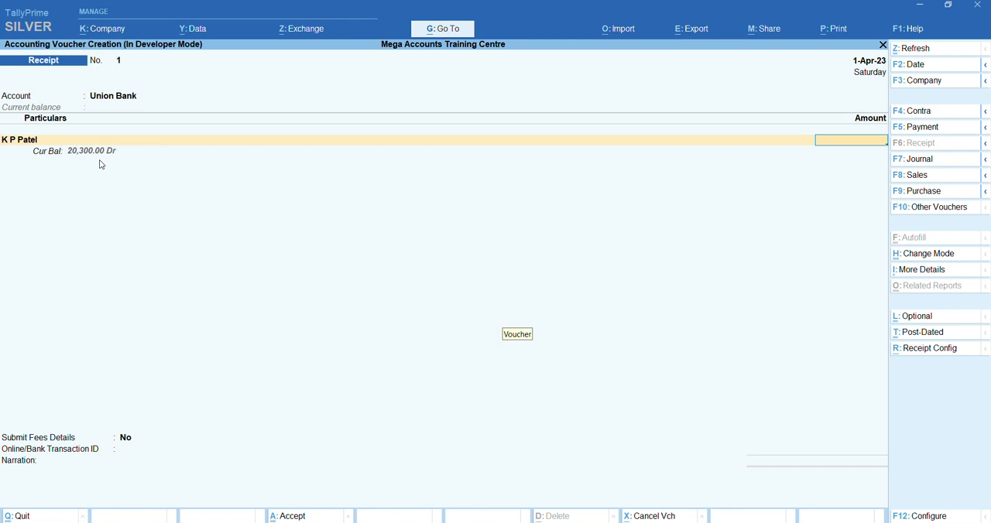
key(BackSpace)
Select the Tally Professional student's ledger as the payer and enter a received amount of 2,500
key(Down)
key(Down)
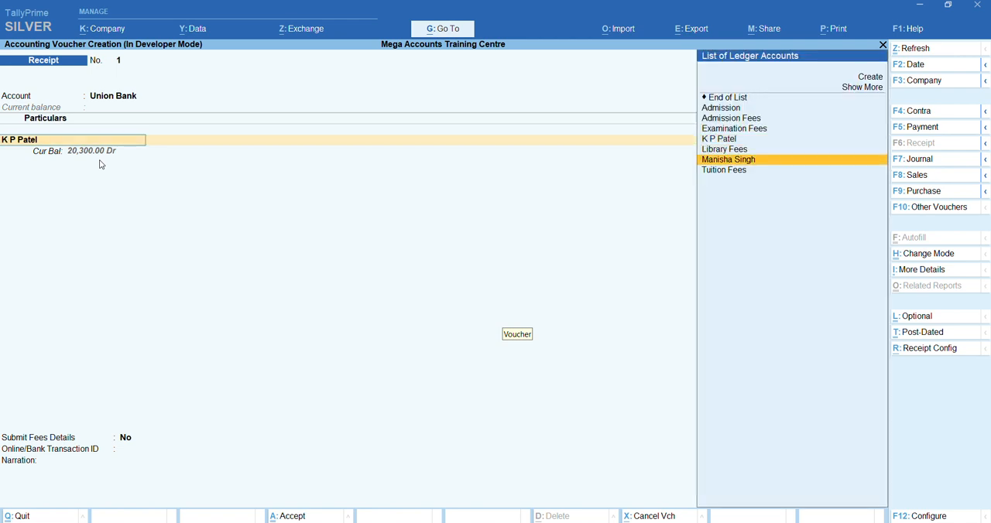
key(Return)
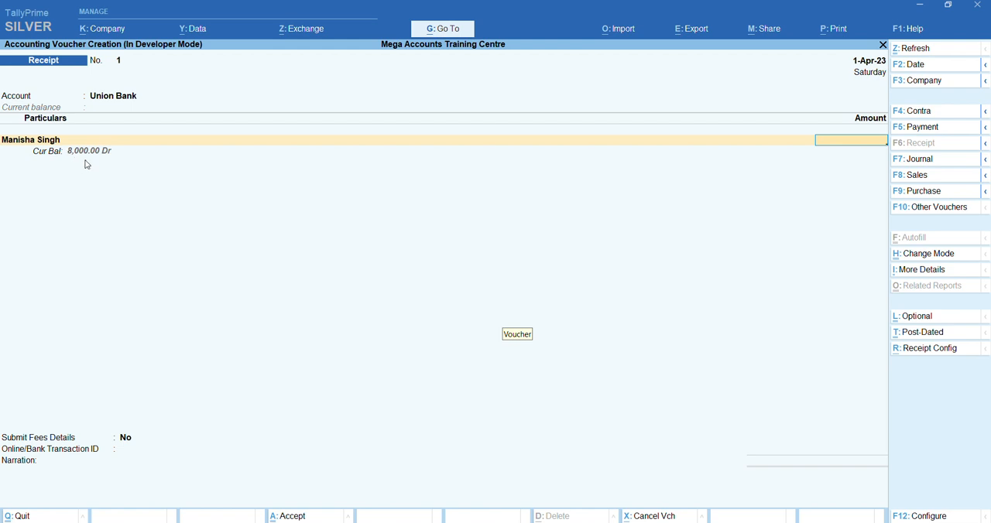
text(2,500)
key(Return)
Allocate the received amount as Agst Ref to the student's pending bill 3
key(Return)
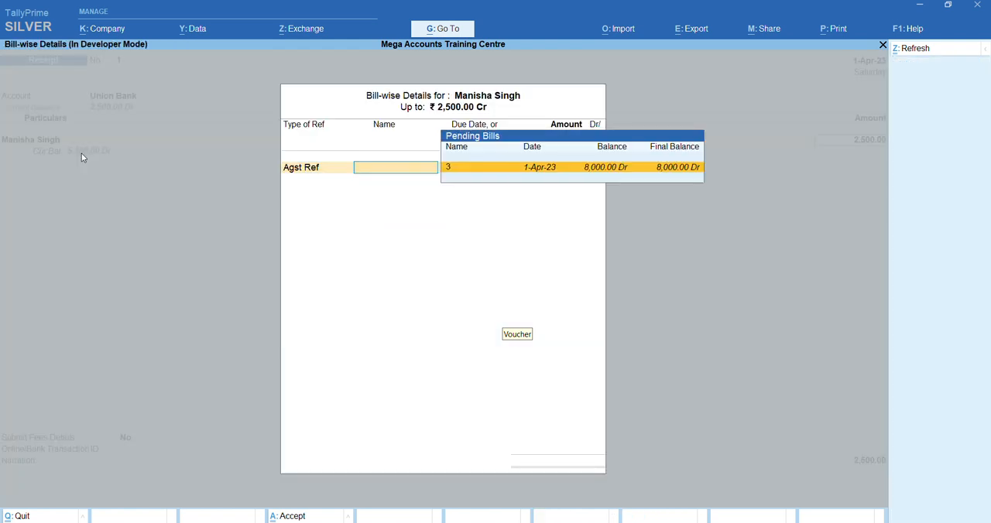
key(Return)
Set Submit Fees Details to Yes and assign the full 2,500 to Admission Fees in the fee details
key(Return)
key(Return)
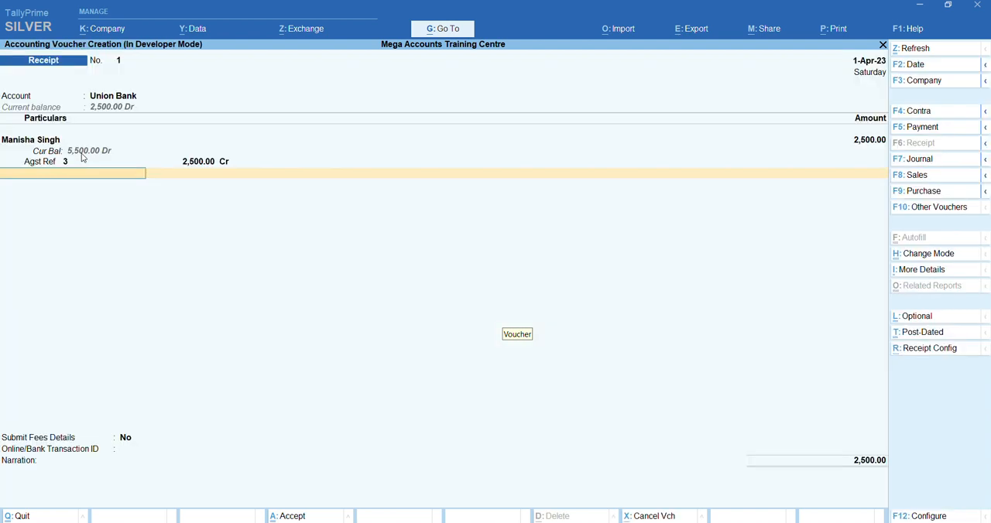
key(Return)
key(Down)
key(Return)
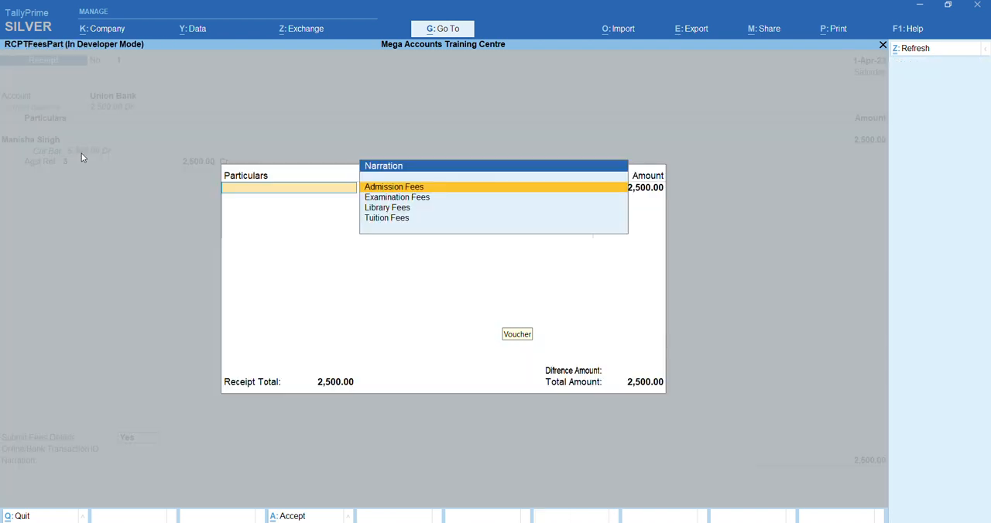
key(Down)
key(Up)
key(Return)
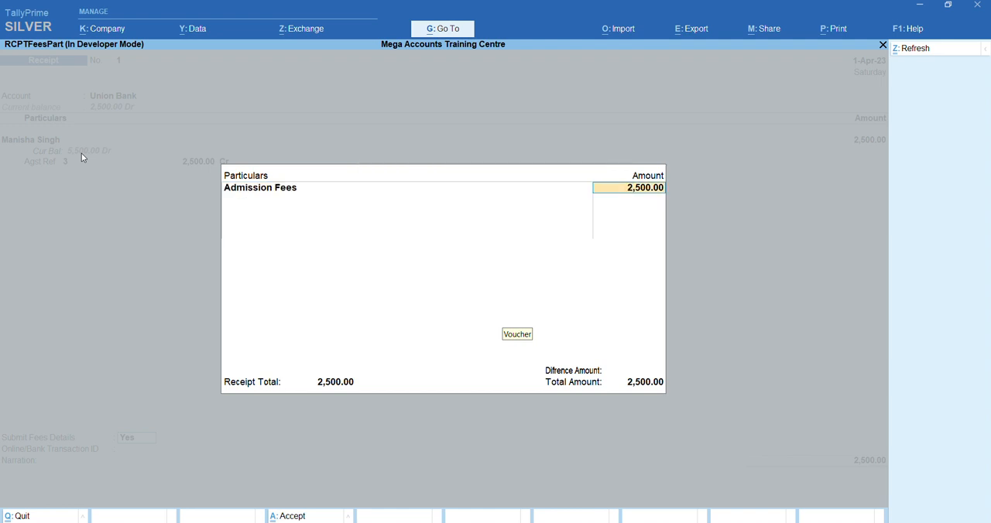
key(Return)
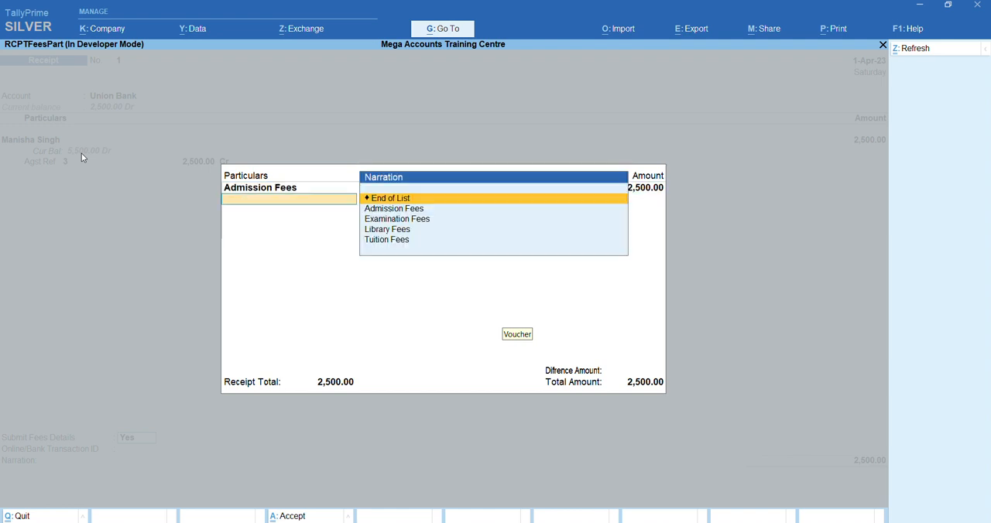
key(Return)
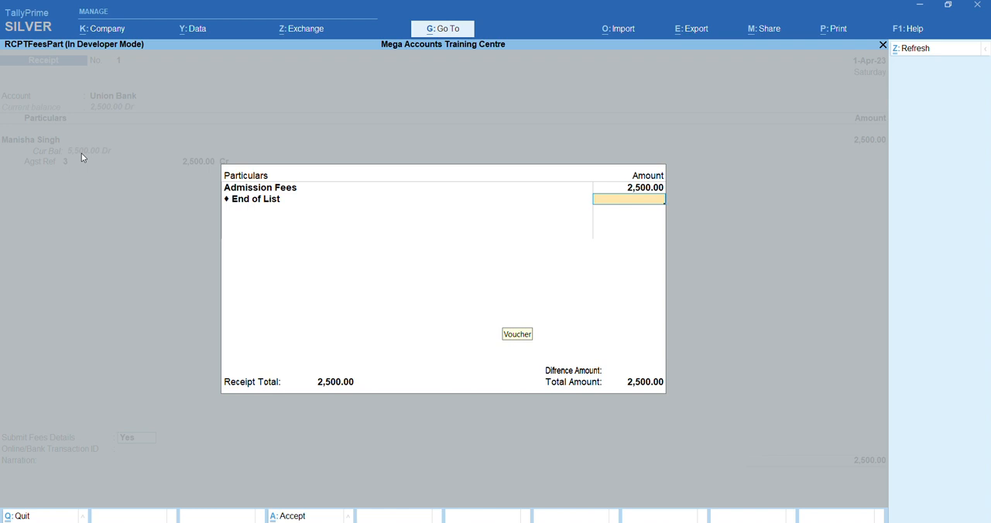
key(Return)
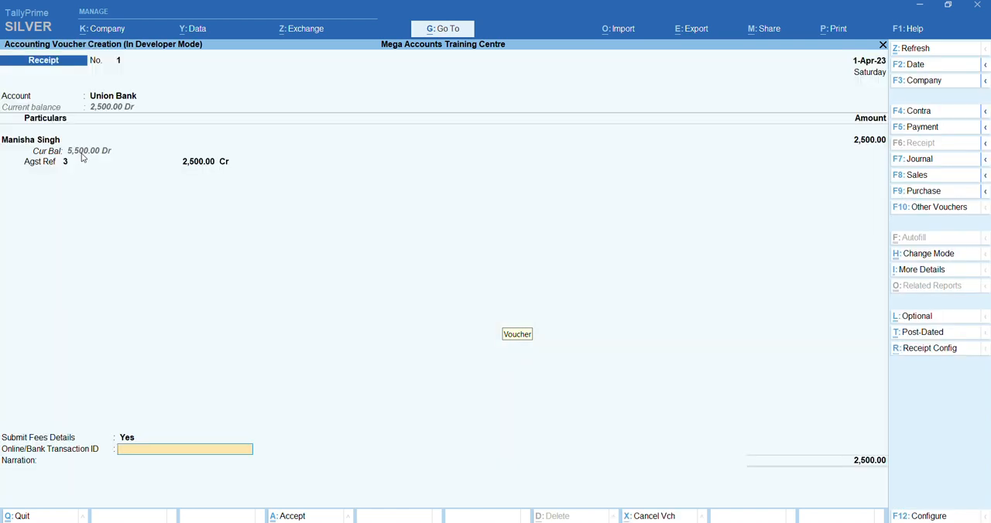
Enter the online/bank transaction ID, leave the narration blank and save the Receipt voucher
key(Return)
key(Return)
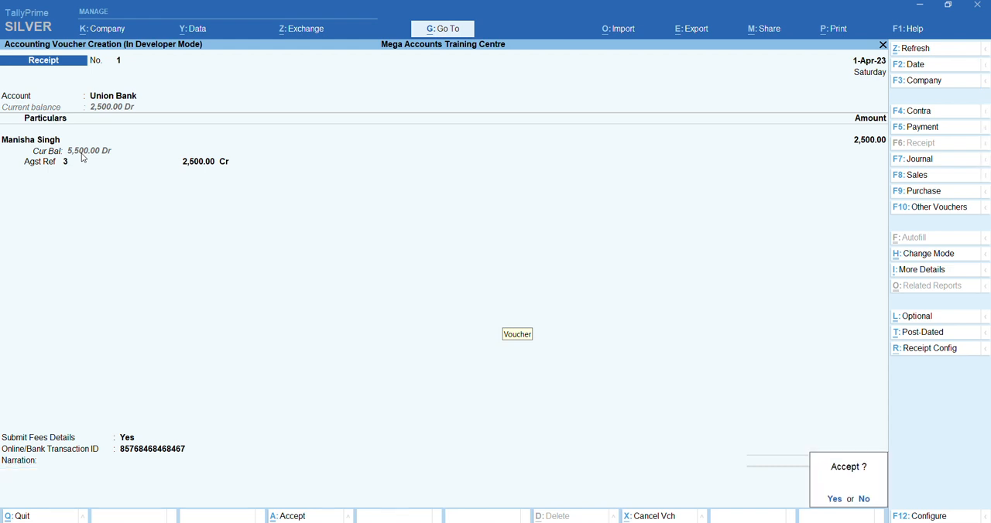
key(Return)
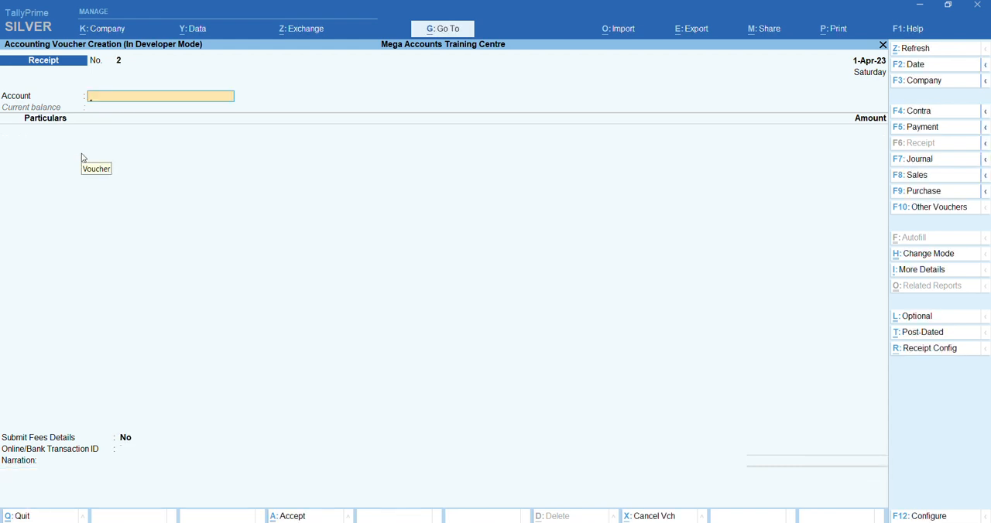
Reopen the saved Receipt voucher, preview its printed receipt and leave Receipt voucher entry
key(Page_Up)
key(alt+p)
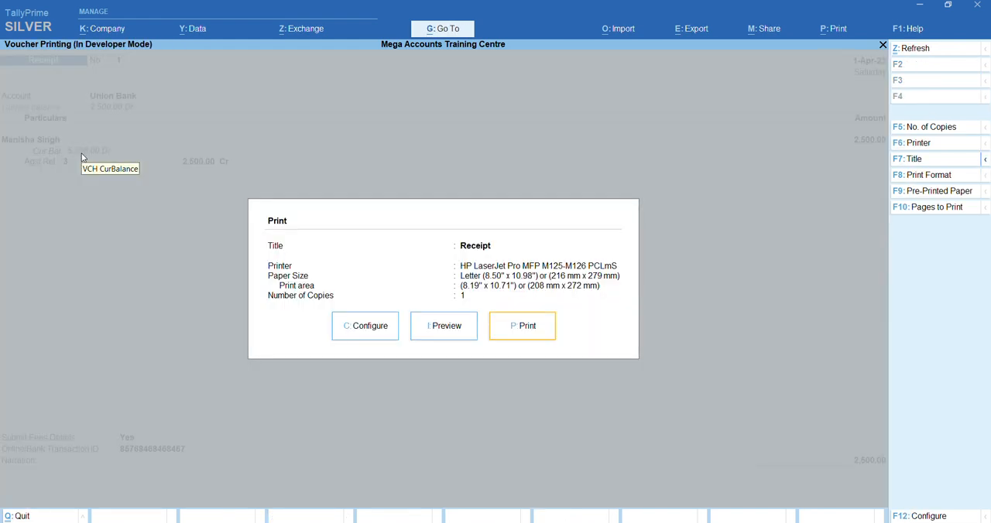
key(i)
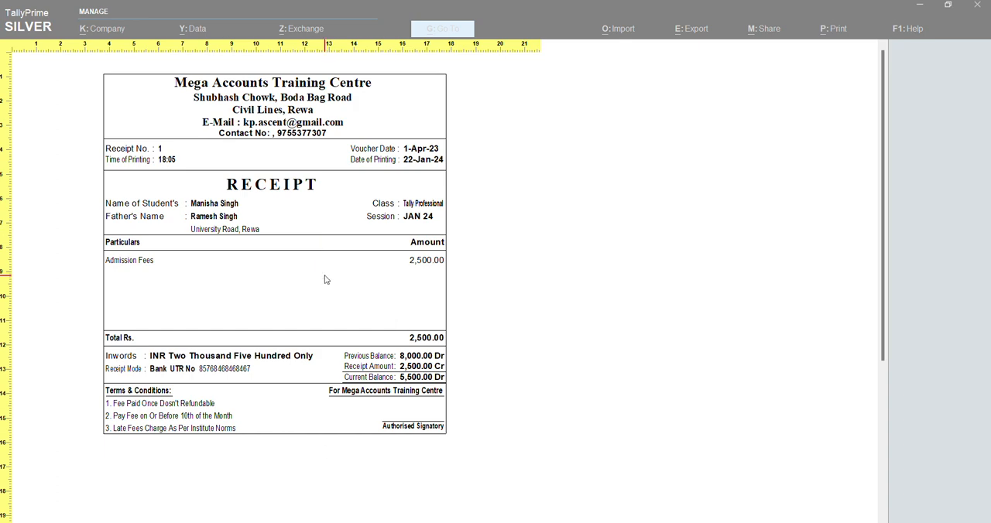
key(Escape)
key(Escape)
key(Escape)
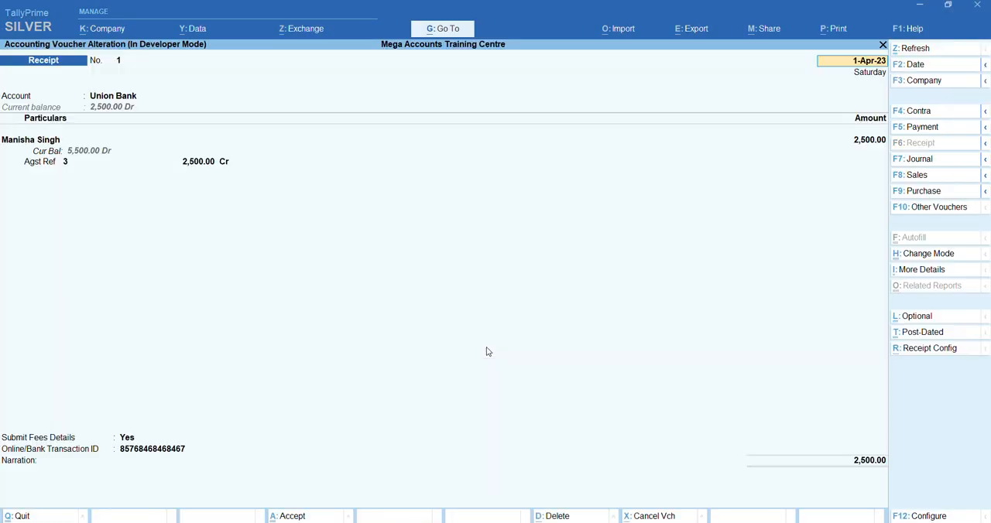
key(Escape)
key(y)
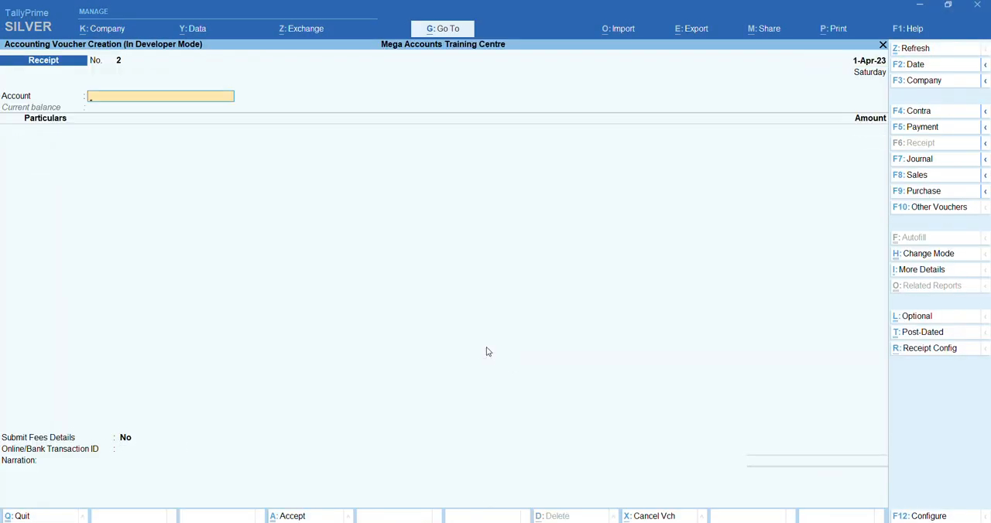
key(Escape)
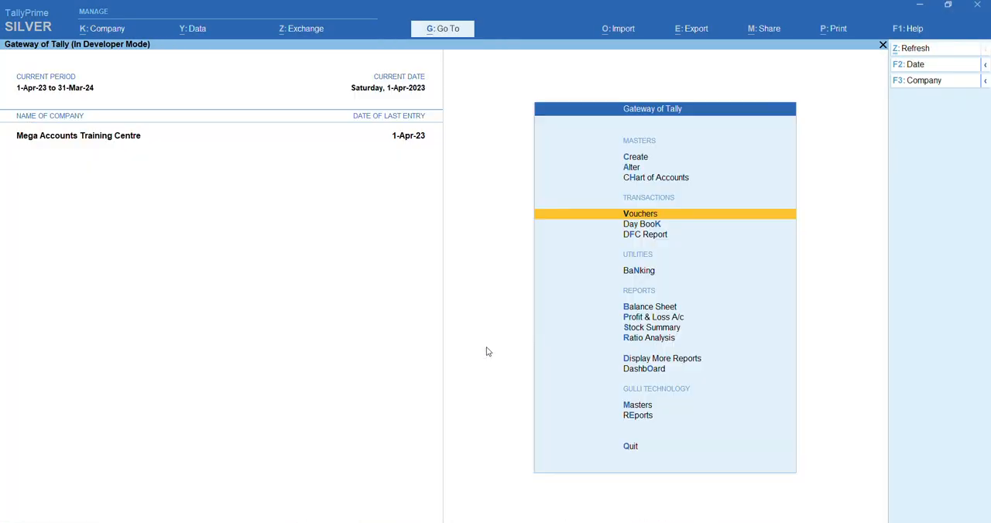
Open the Receipt voucher type for alteration, keep Print Gulli Technology Format at Yes and save it
click(633, 167)
key(Down)
key(Down)
key(Down)
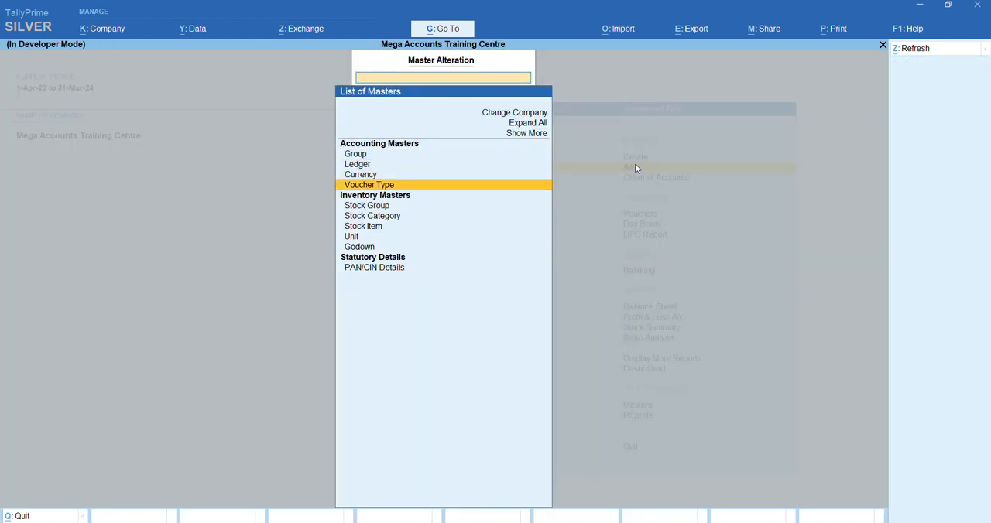
key(Return)
text(Re)
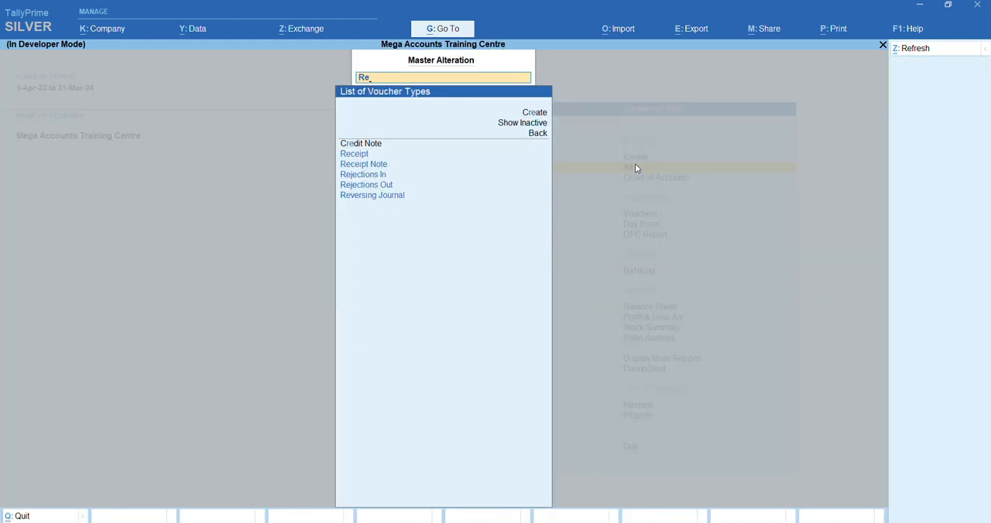
key(Down)
key(Return)
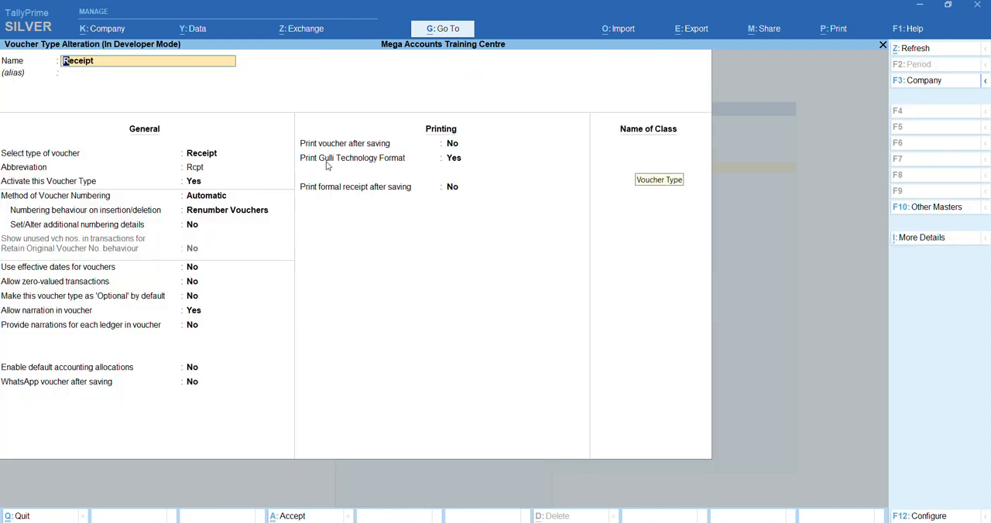
click(455, 161)
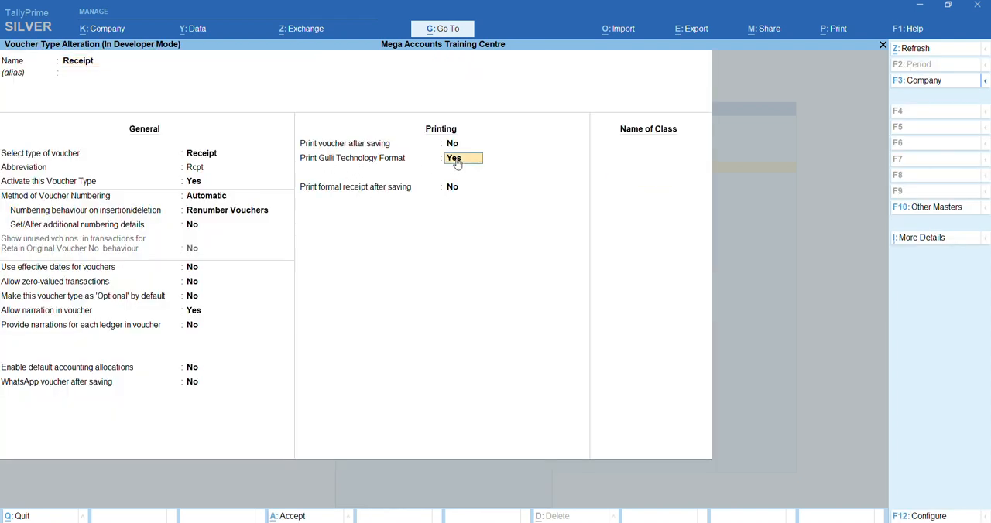
key(ctrl+a)
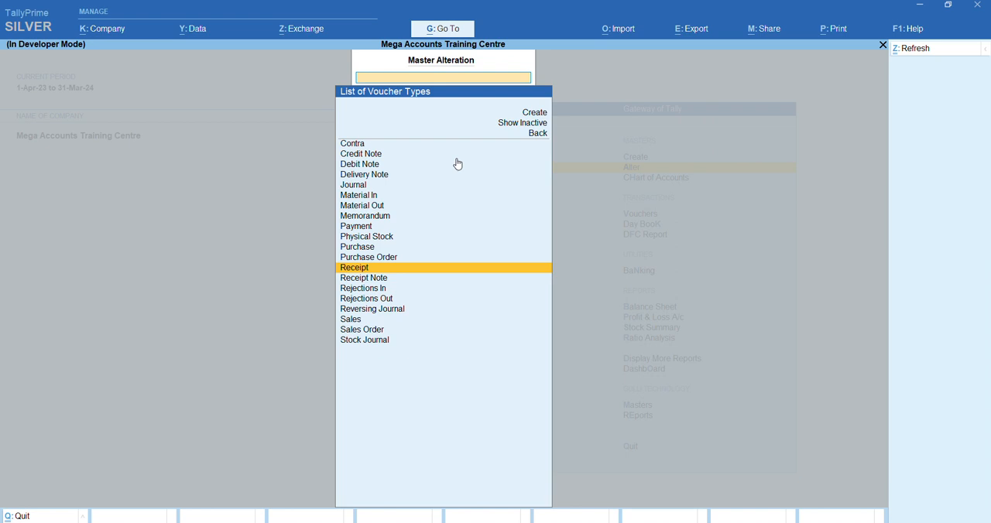
key(Escape)
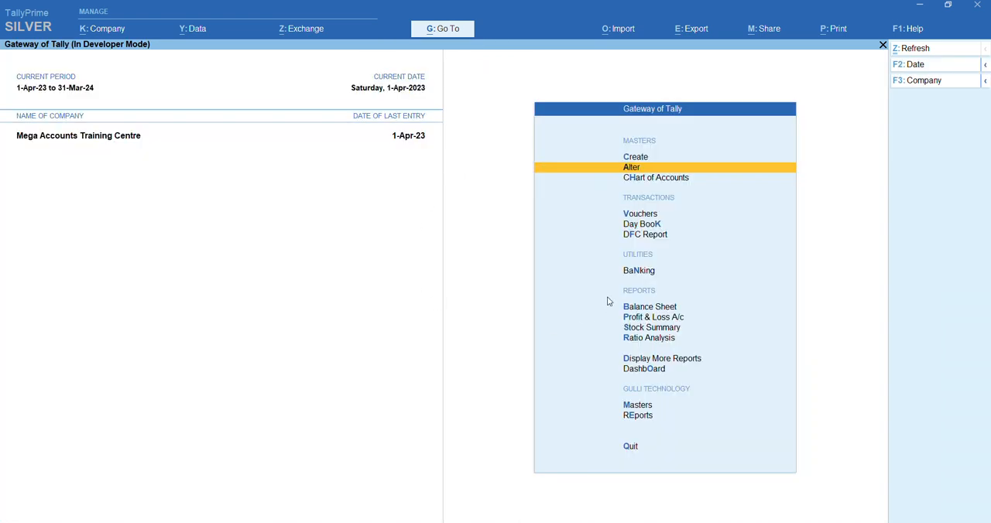
Examine the fee collection (DFC) report, drill into its receipt entry and return to the Gateway of Tally
click(646, 235)
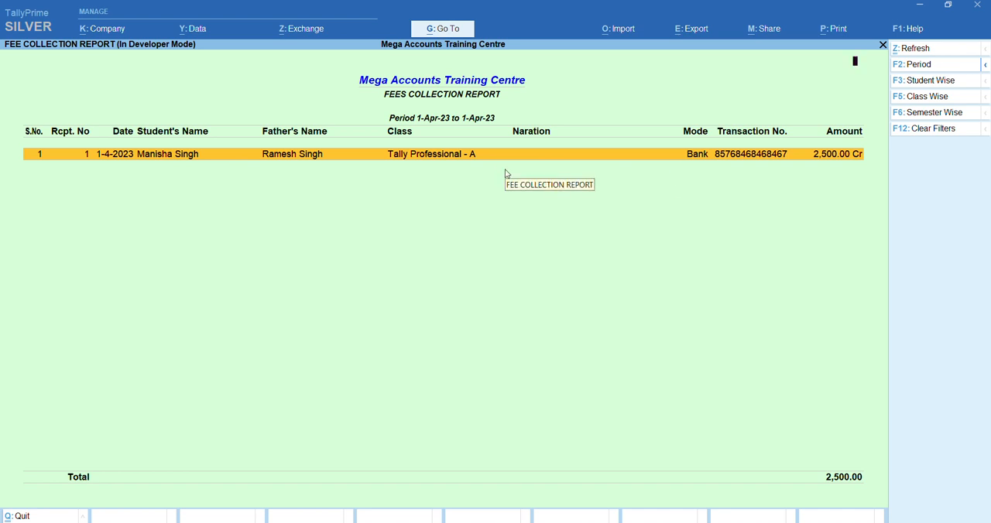
key(Return)
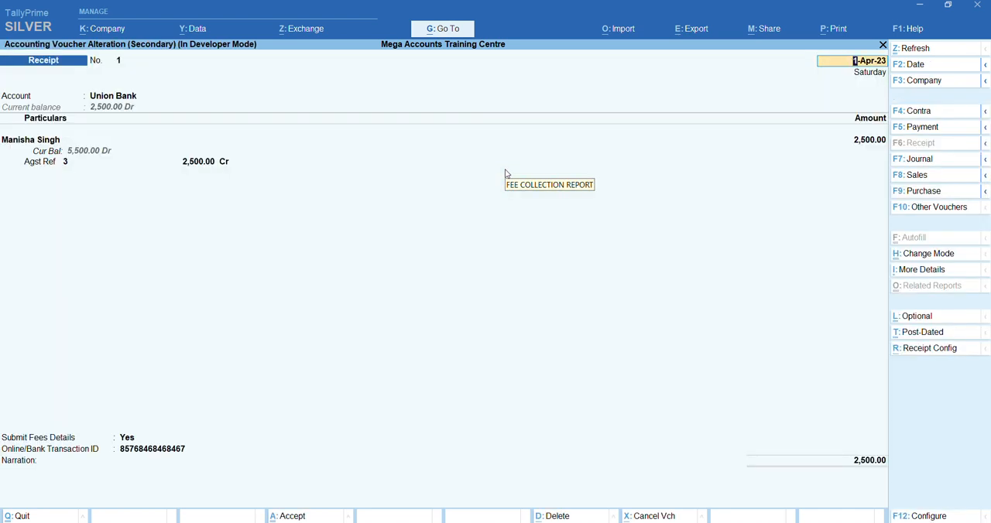
key(Escape)
key(Escape)
key(Return)
key(Escape)
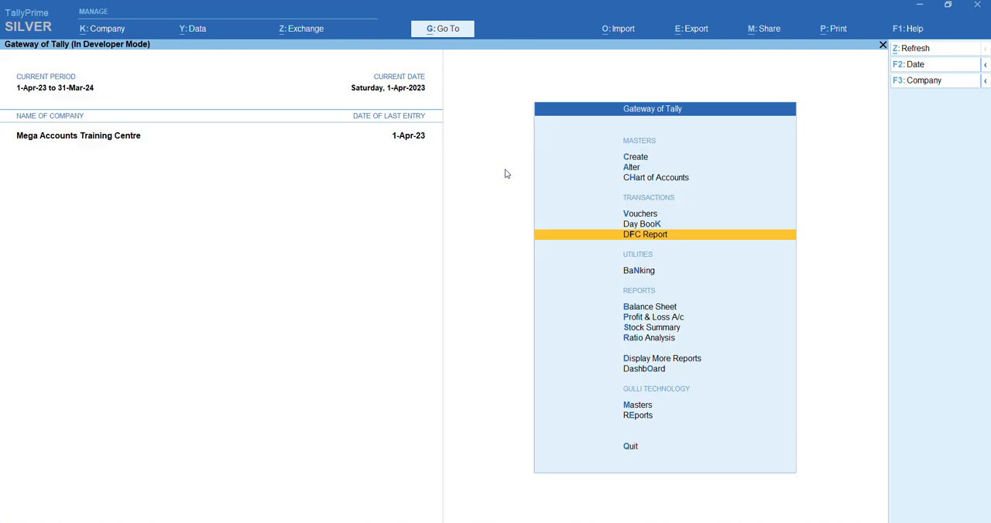
Examine the Student Information Report filtered to the Tally Professional class, clear the filter and close the report
click(637, 416)
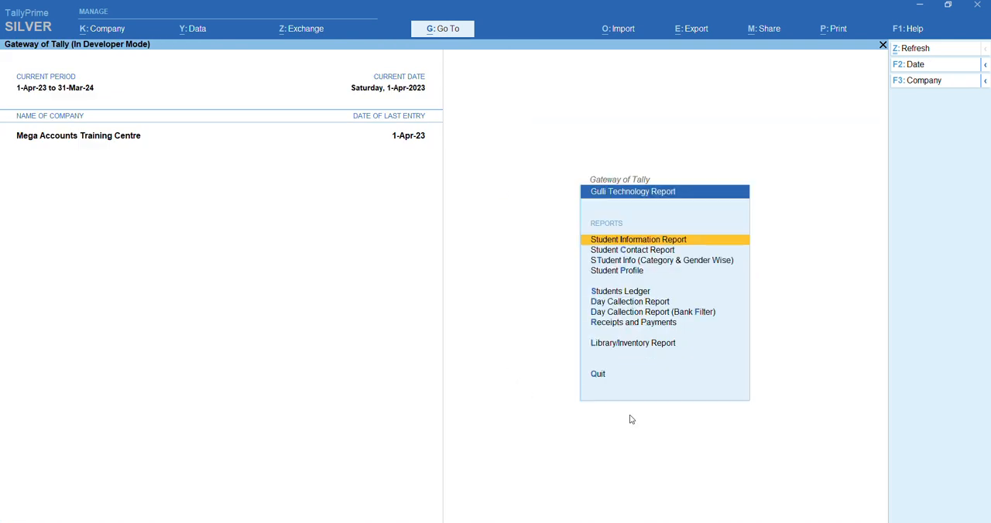
click(649, 243)
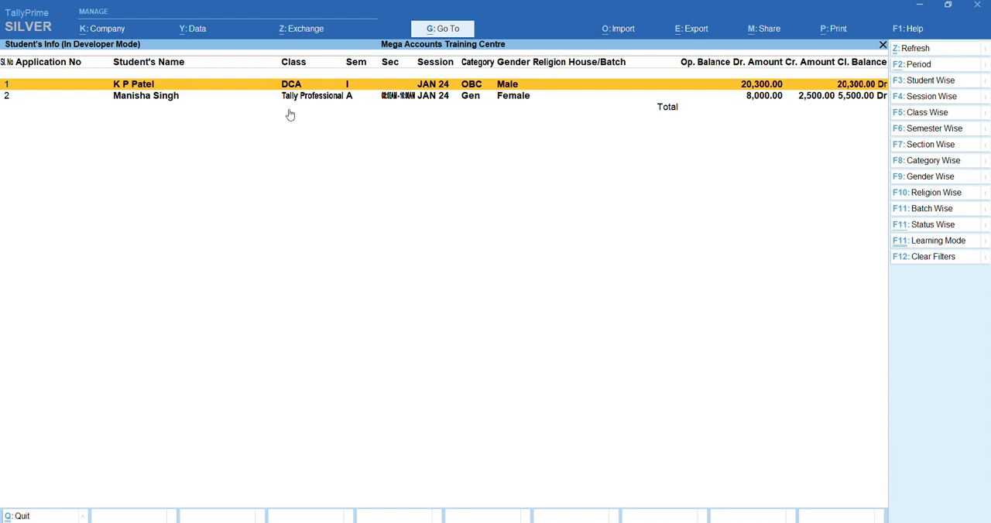
click(936, 114)
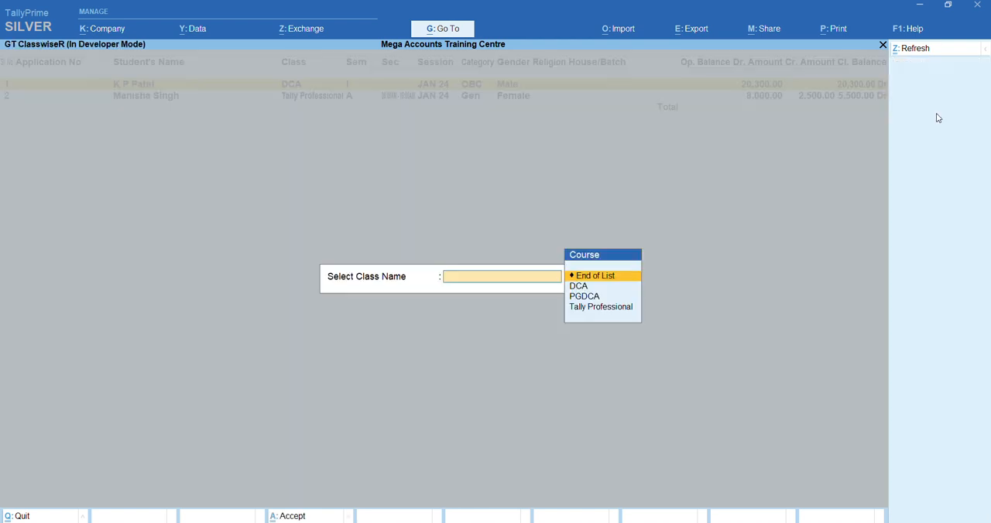
key(Down)
key(Down)
key(Down)
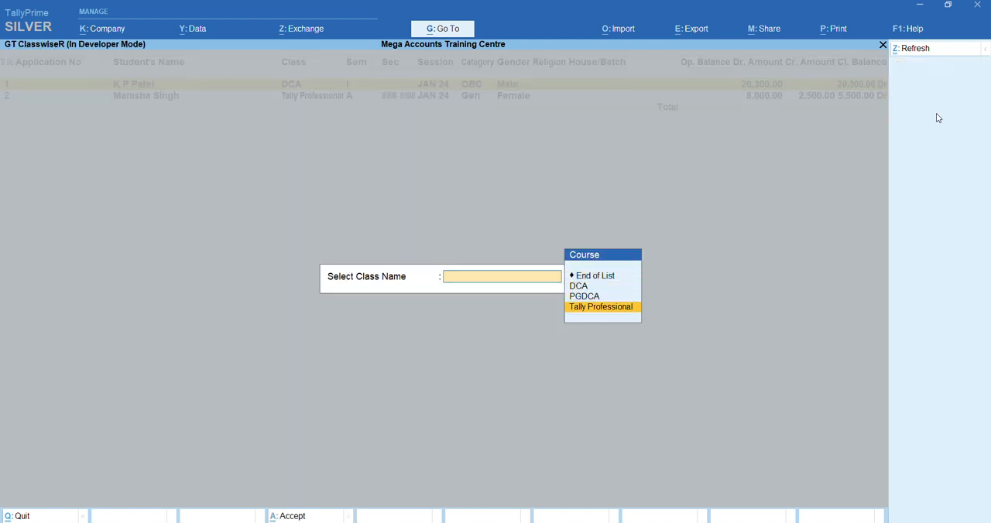
key(Return)
key(Return)
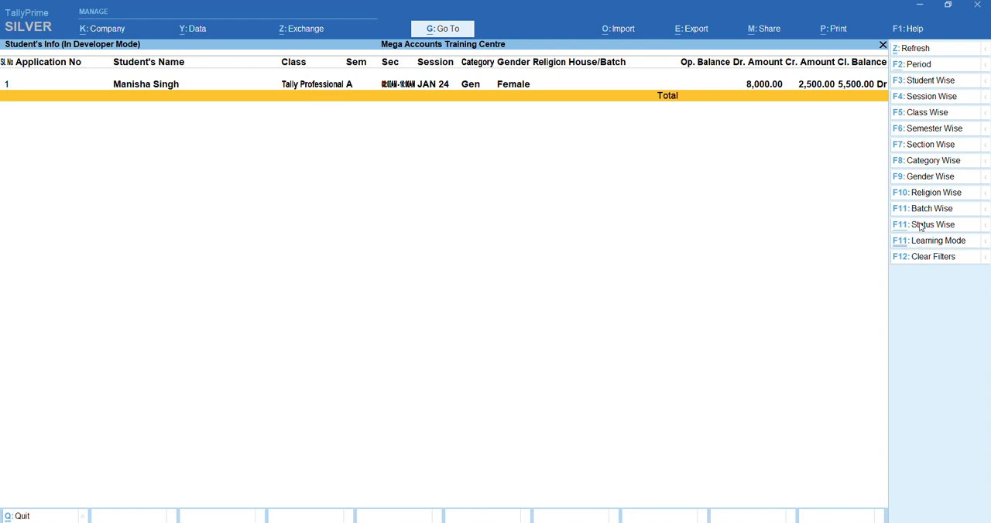
click(922, 259)
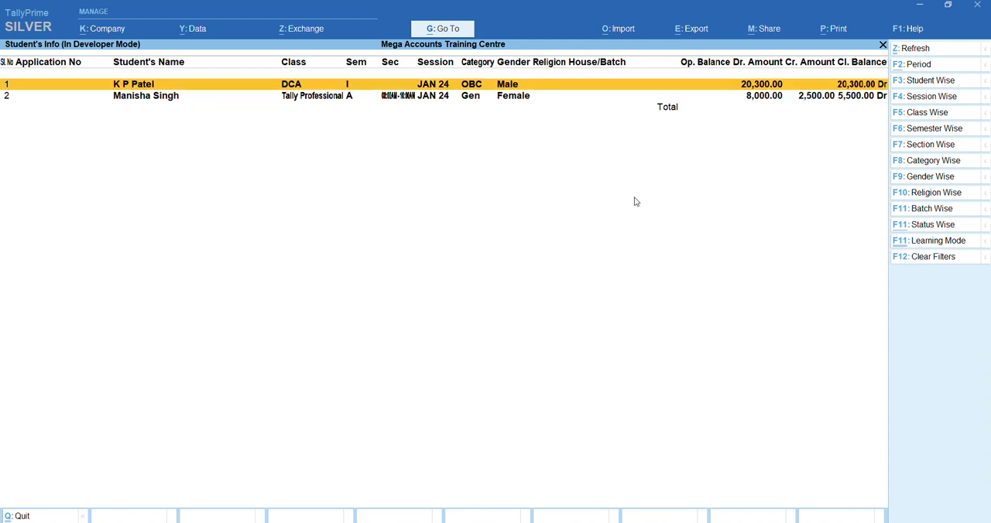
key(Escape)
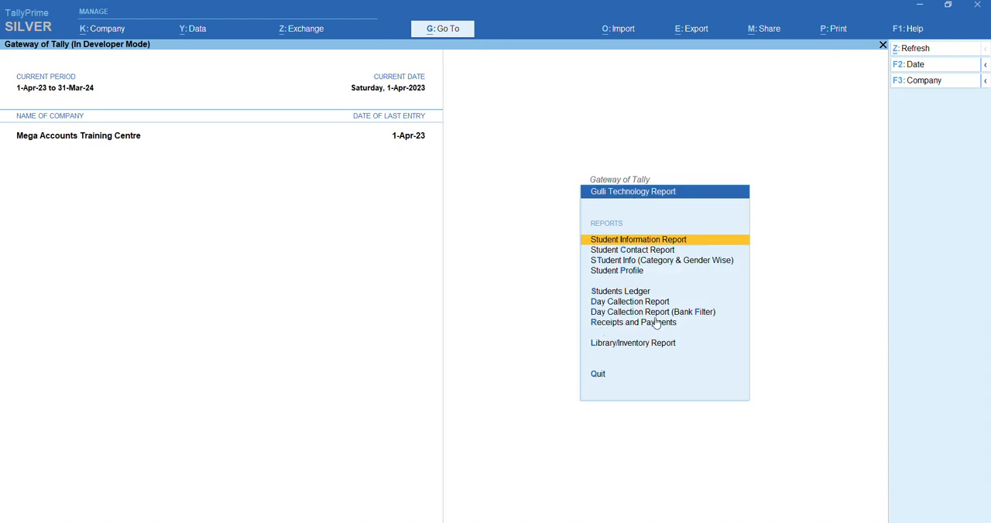
Examine the bank-filtered day collection report for Union Bank, reset the bank selection to End of List and return to the Gateway of Tally
click(632, 313)
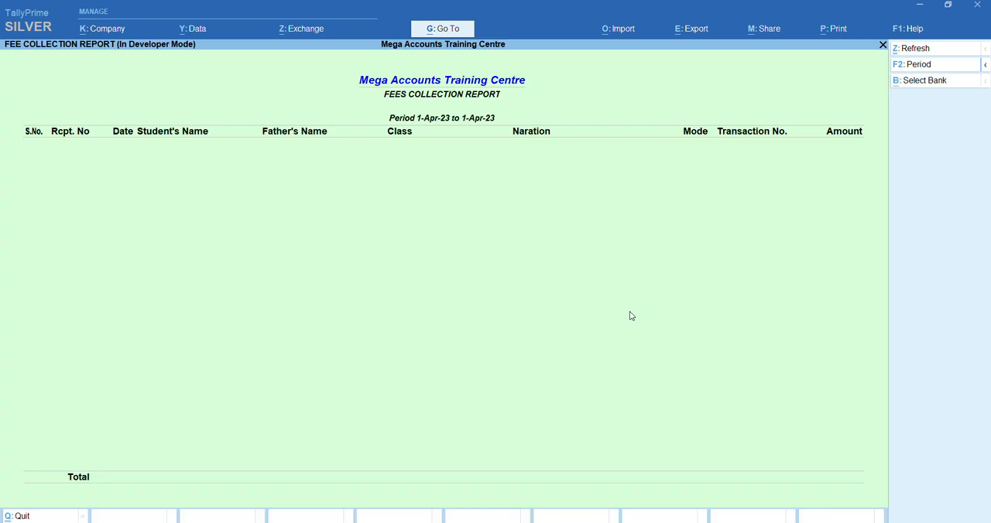
click(928, 82)
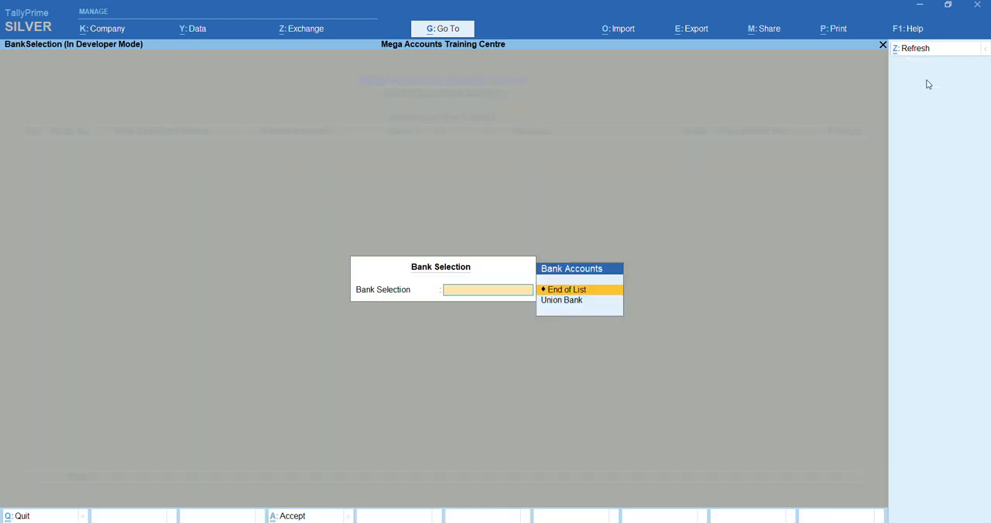
key(Down)
key(Return)
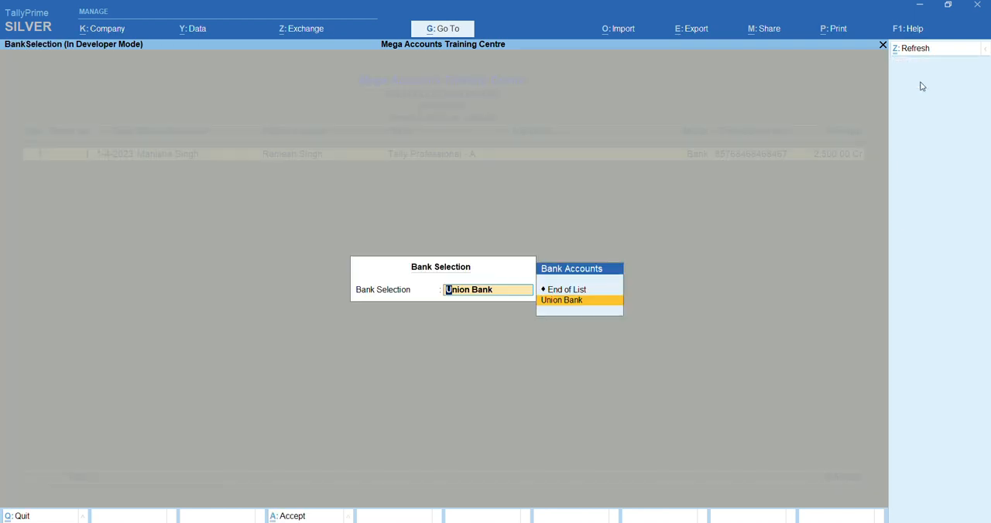
key(Up)
key(Return)
key(Return)
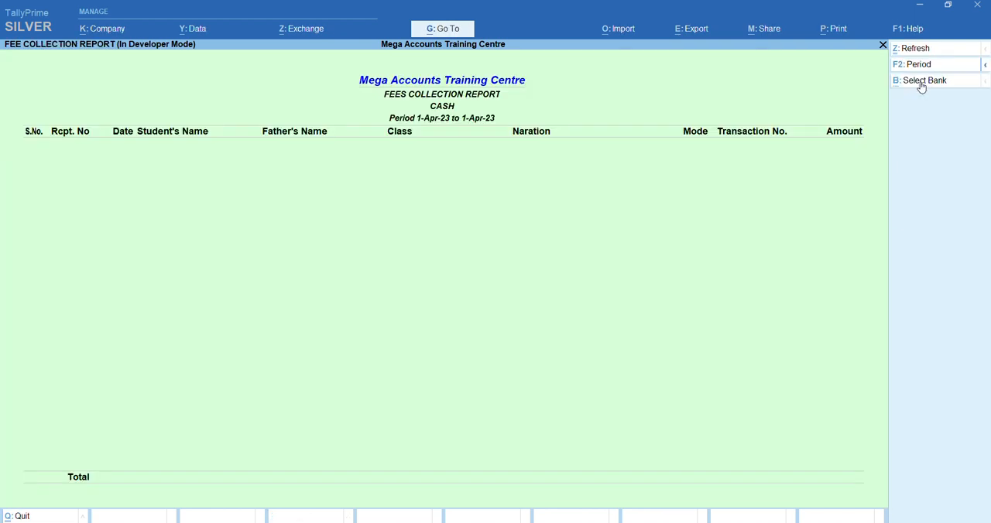
key(Escape)
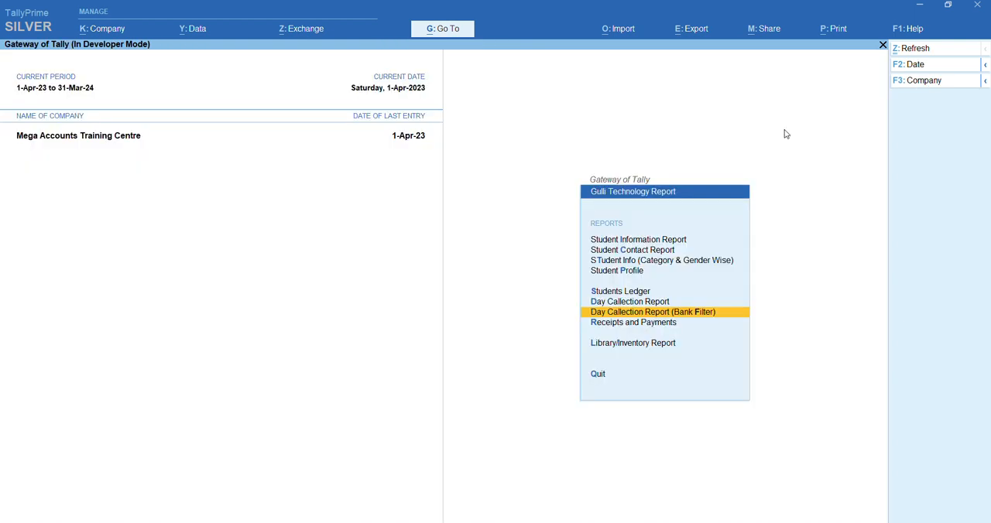
key(Escape)
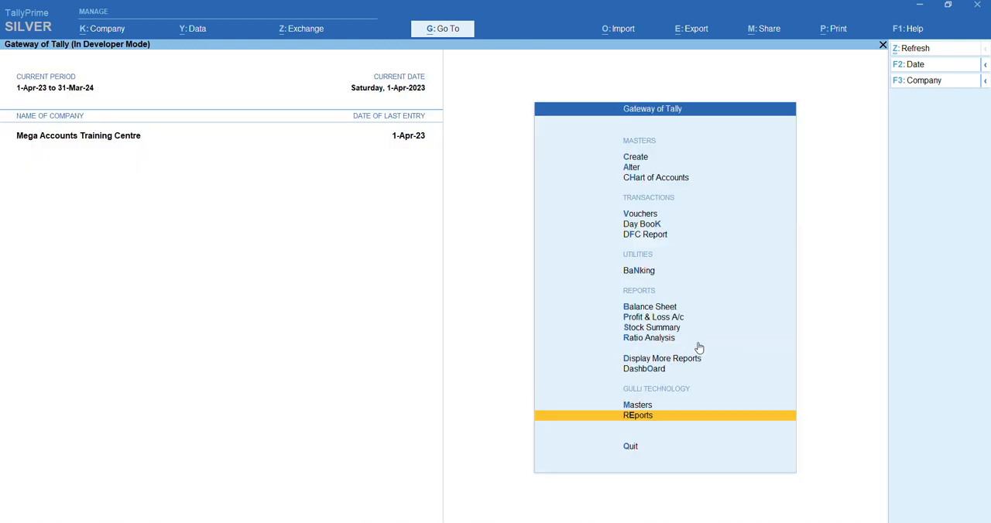
Open the Gulli Technology Receipts and Payments report and configure it with Ledger-wise grouping and the Detailed format
key(Return)
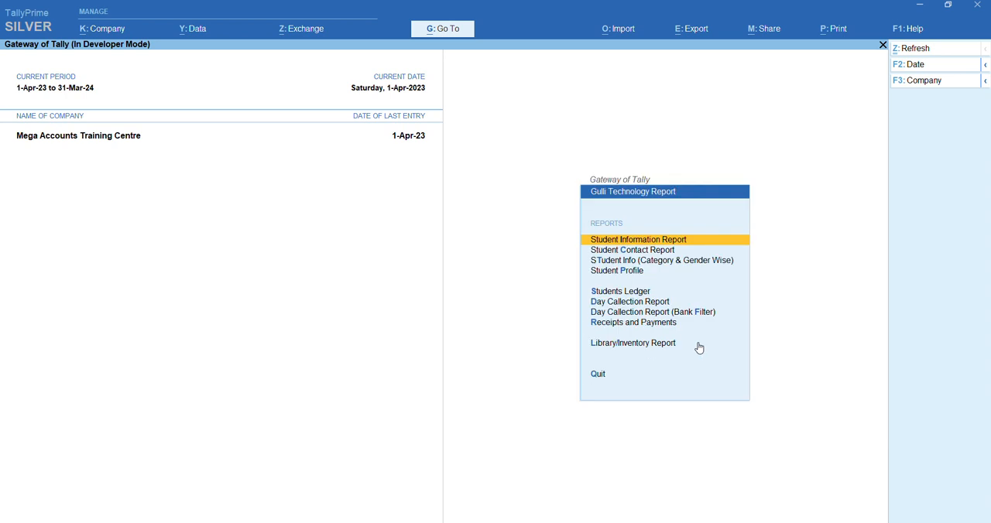
click(625, 323)
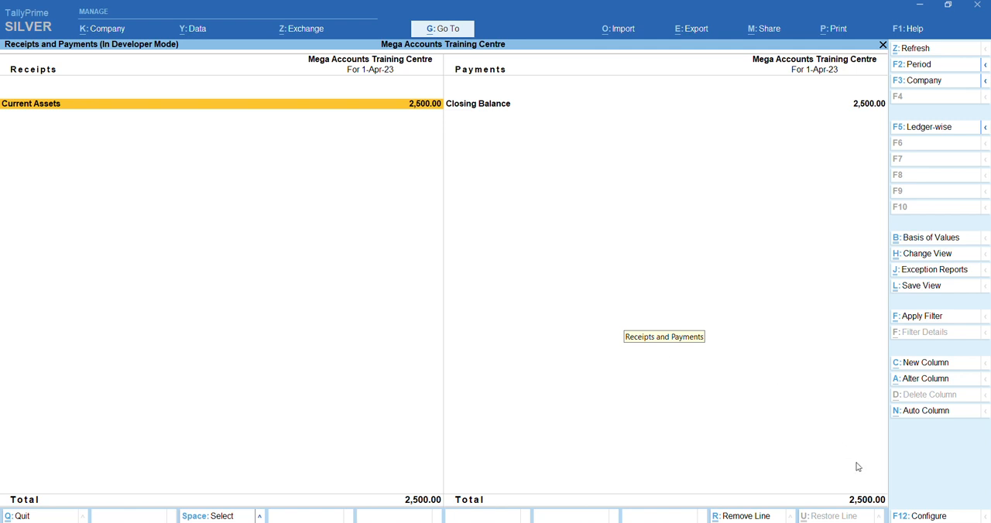
key(F12)
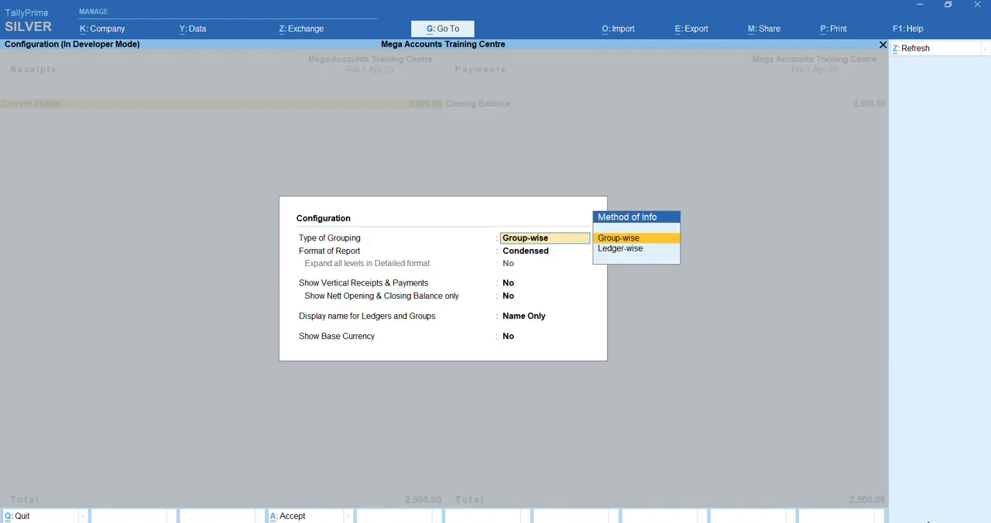
key(Down)
key(Return)
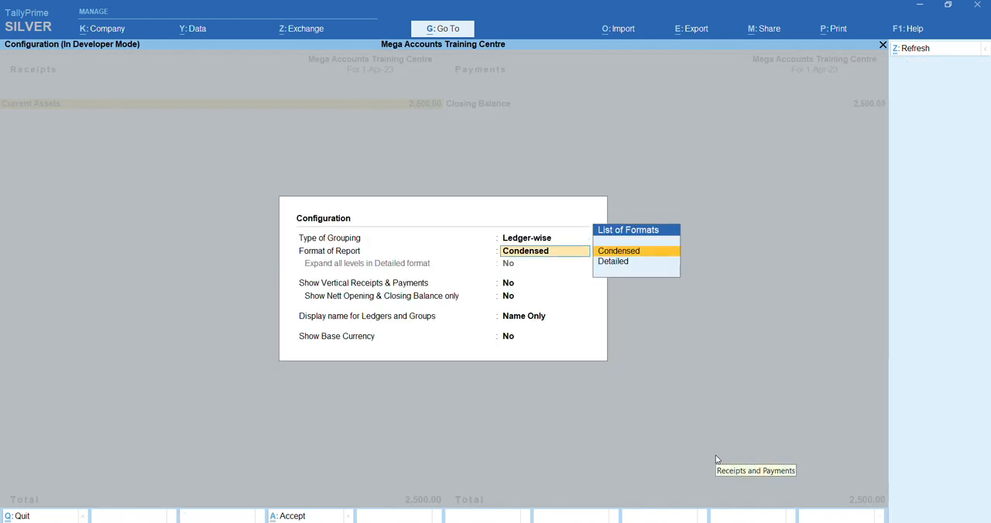
key(Down)
key(Return)
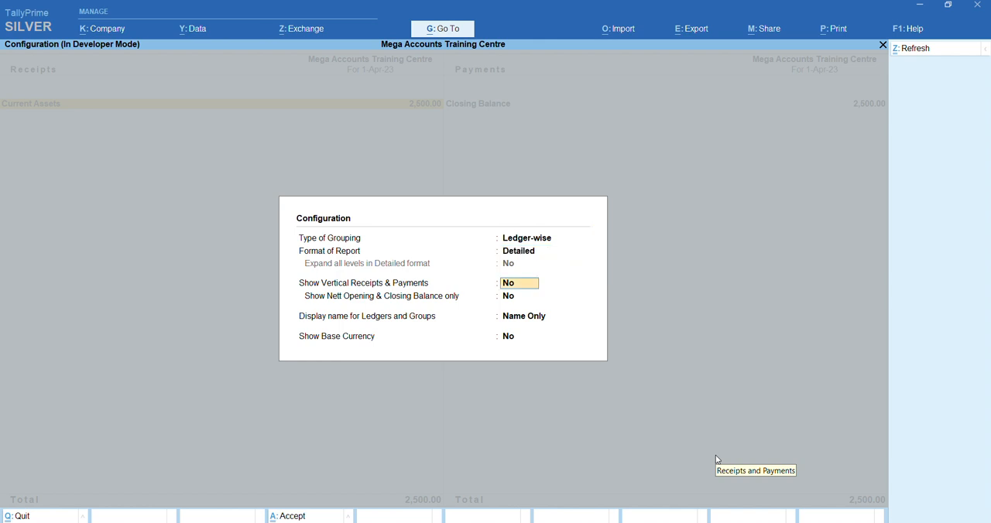
key(ctrl+a)
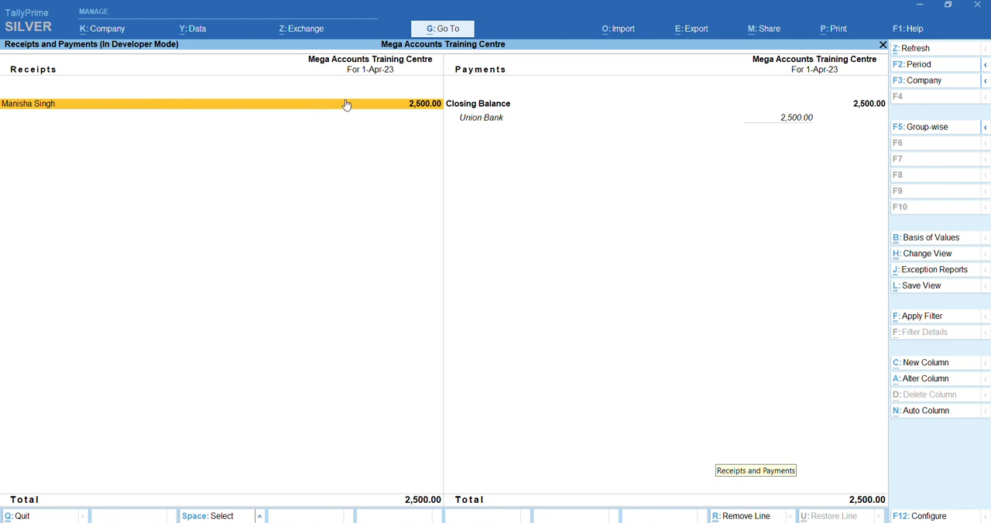
Examine the Union Bank closing balance line in Receipts and Payments and return to the Gateway of Tally
click(799, 117)
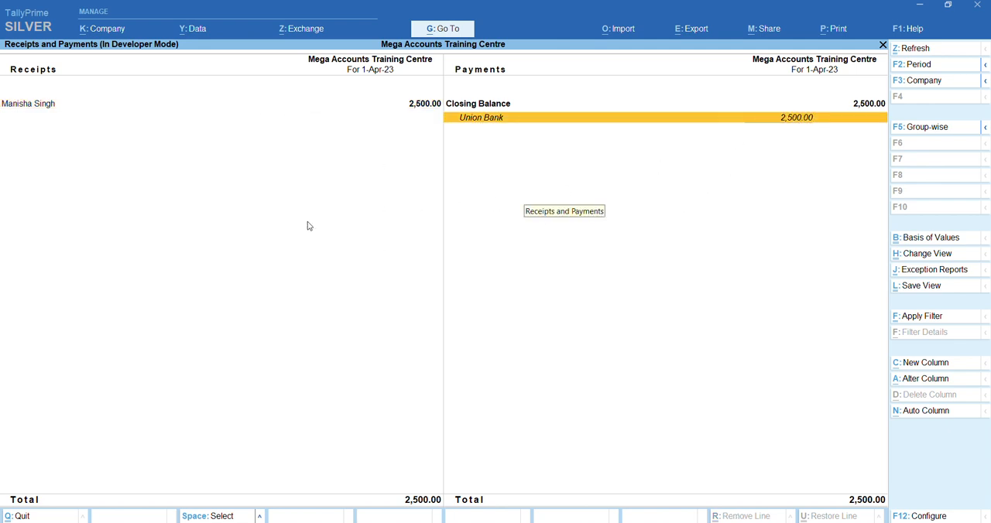
key(Escape)
key(Escape)
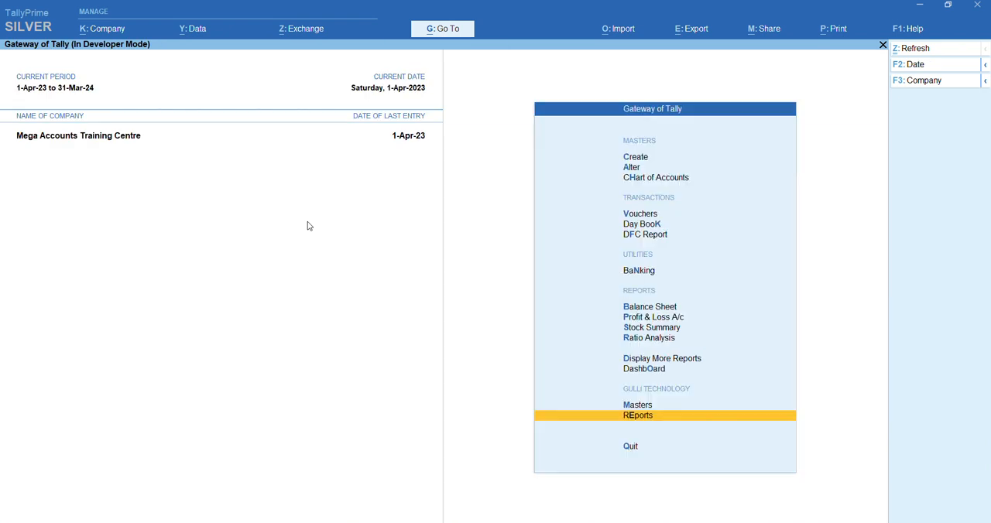